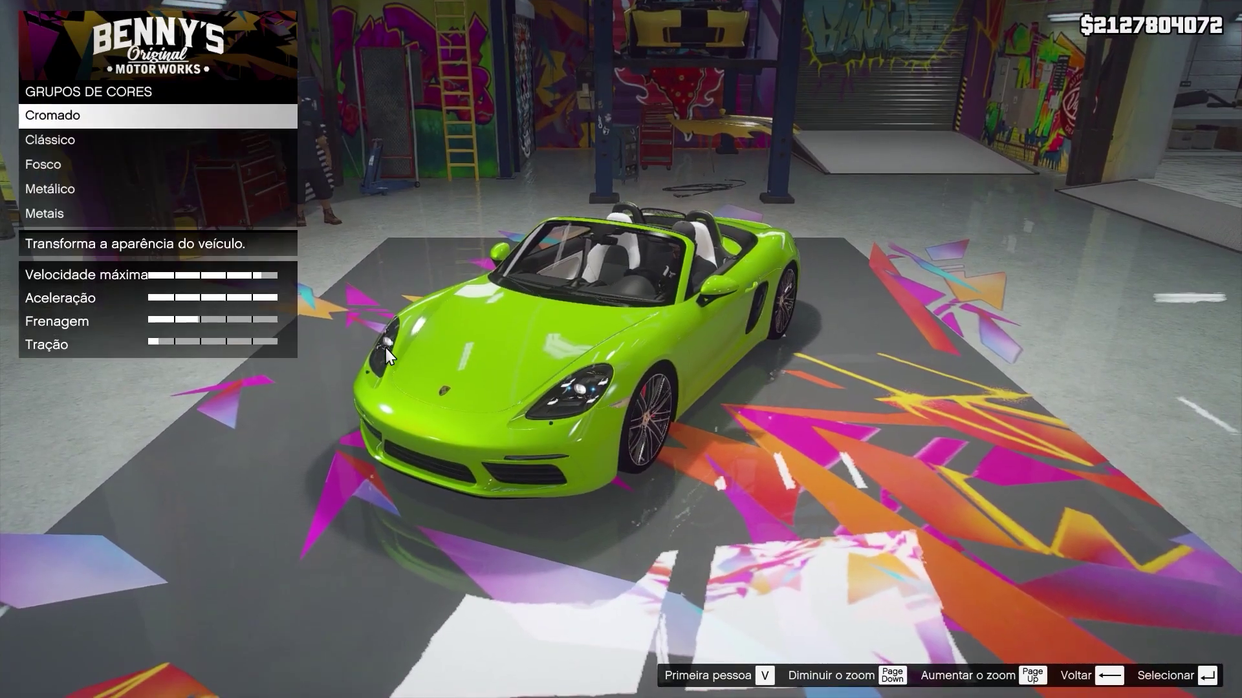
Step: Browse the car's colour options in the Benny's workshop and buy a paint option for the green convertible
key(BackSpace)
key(Return)
key(Down)
key(BackSpace)
key(Down)
key(Down)
key(Return)
key(Down)
key(Return)
Step: Back out of the car's modification options and leave the Benny's workshop with the convertible
key(BackSpace)
key(BackSpace)
key(BackSpace)
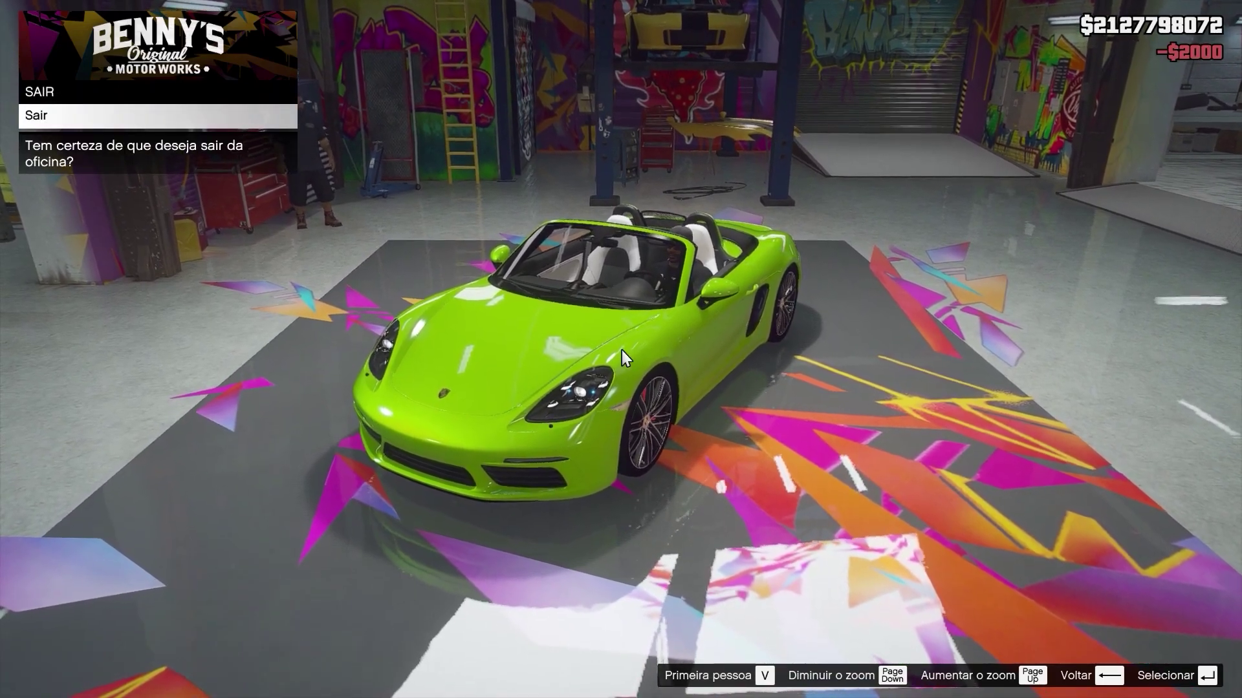
key(Return)
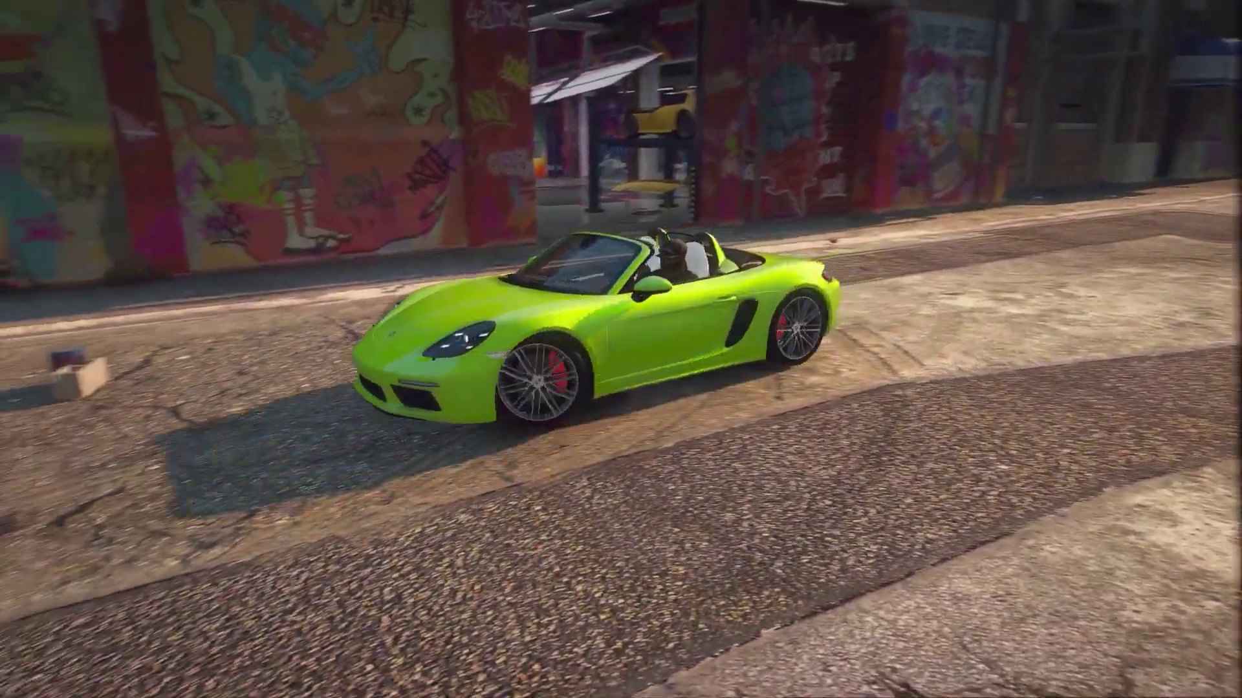
key(w)
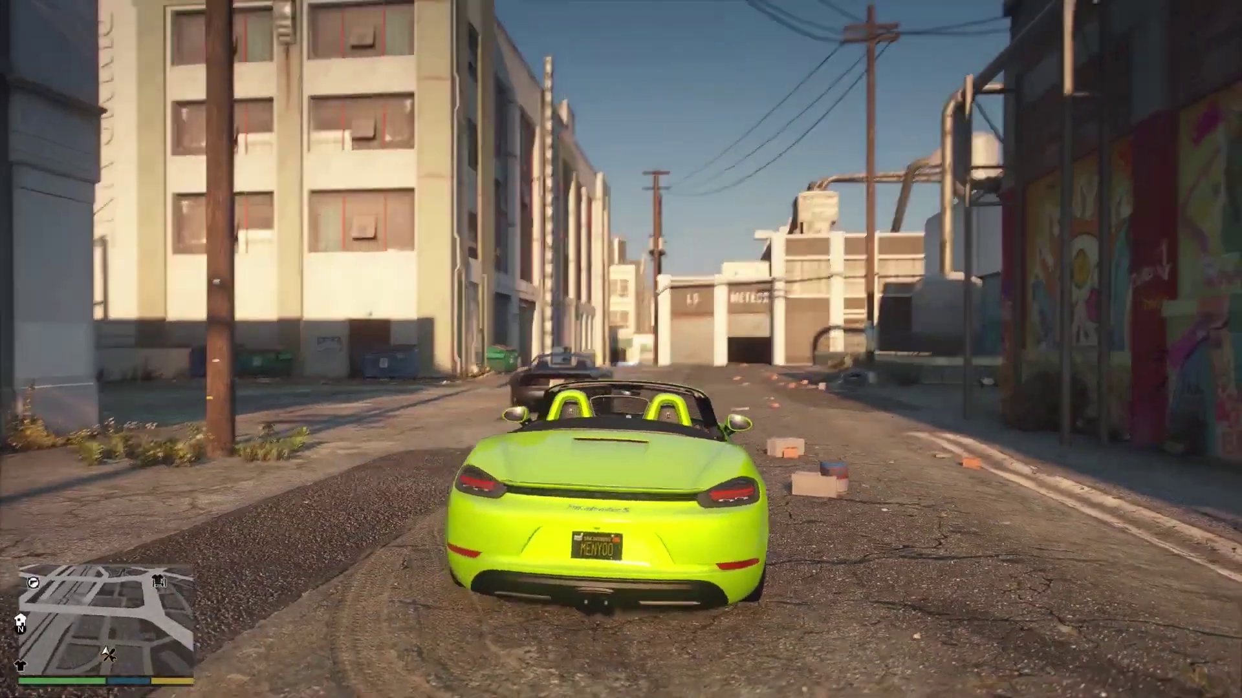
key(w)
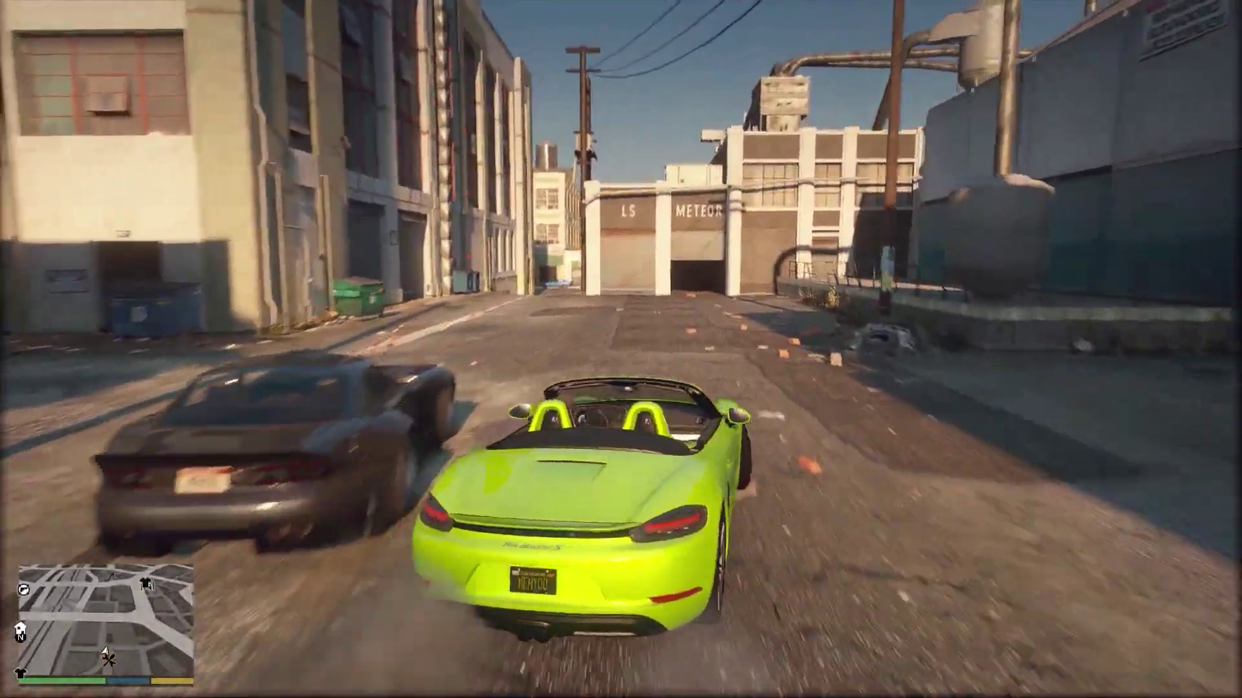
key(w)
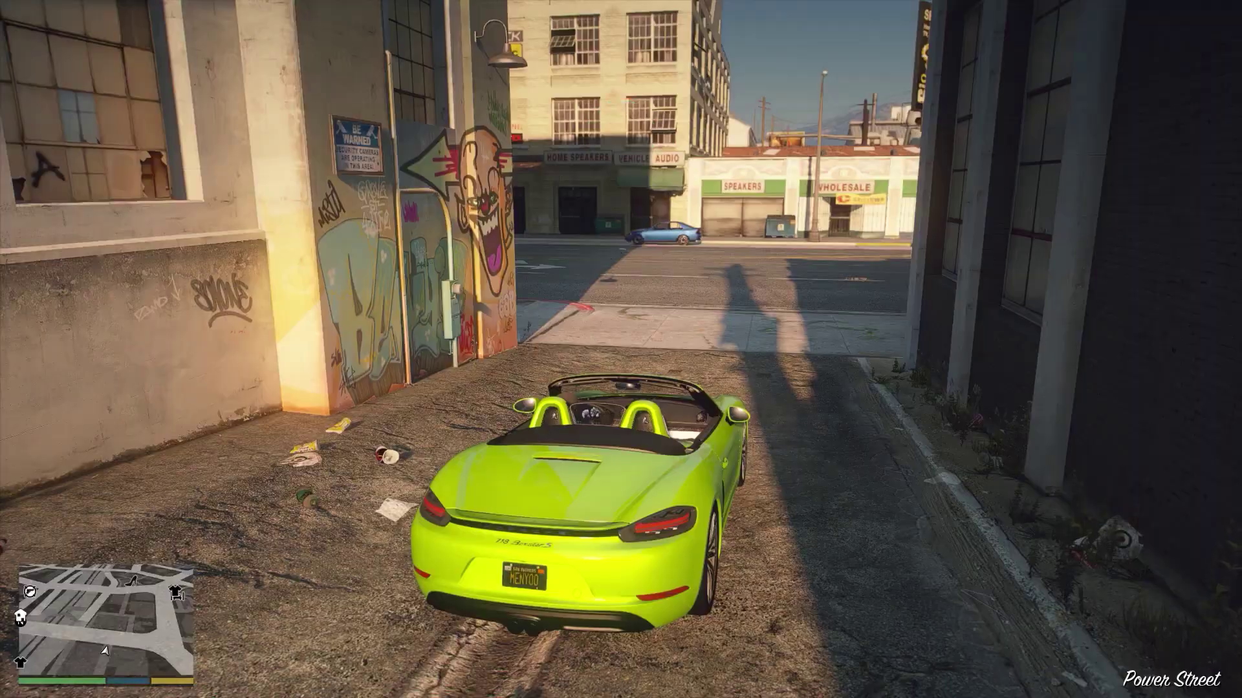
scroll(621, 349, down, 1)
key(w)
key(w)
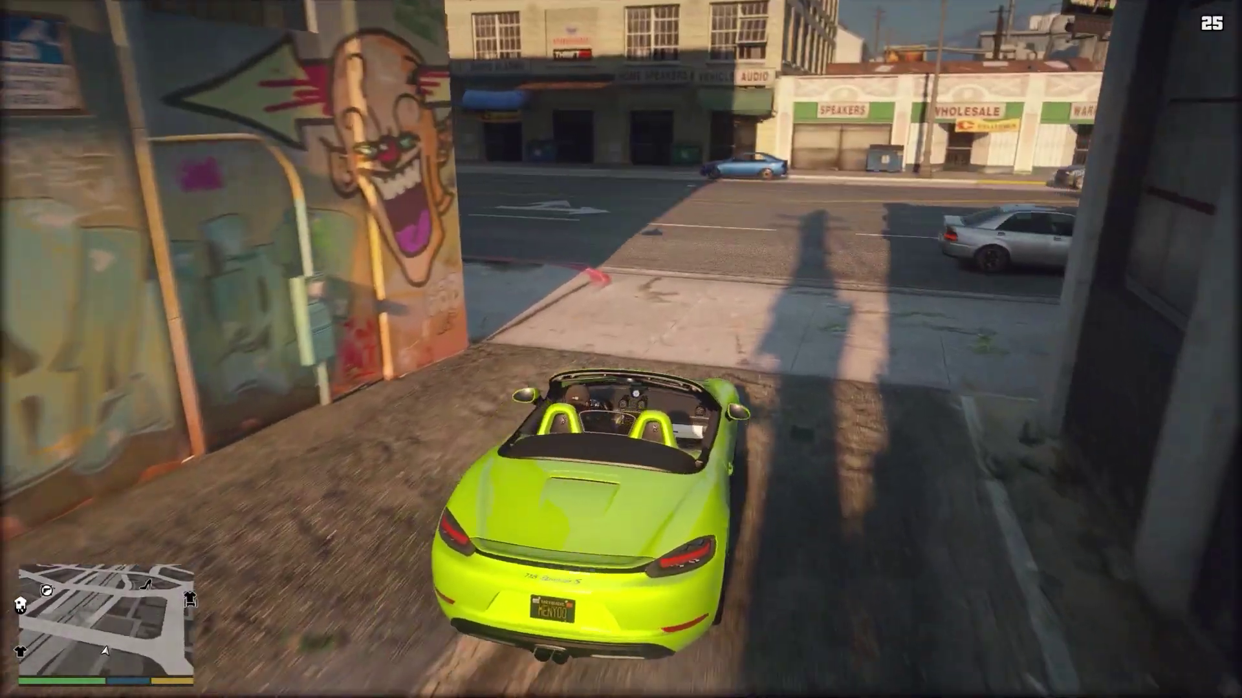
key(a)
key(w)
key(a)
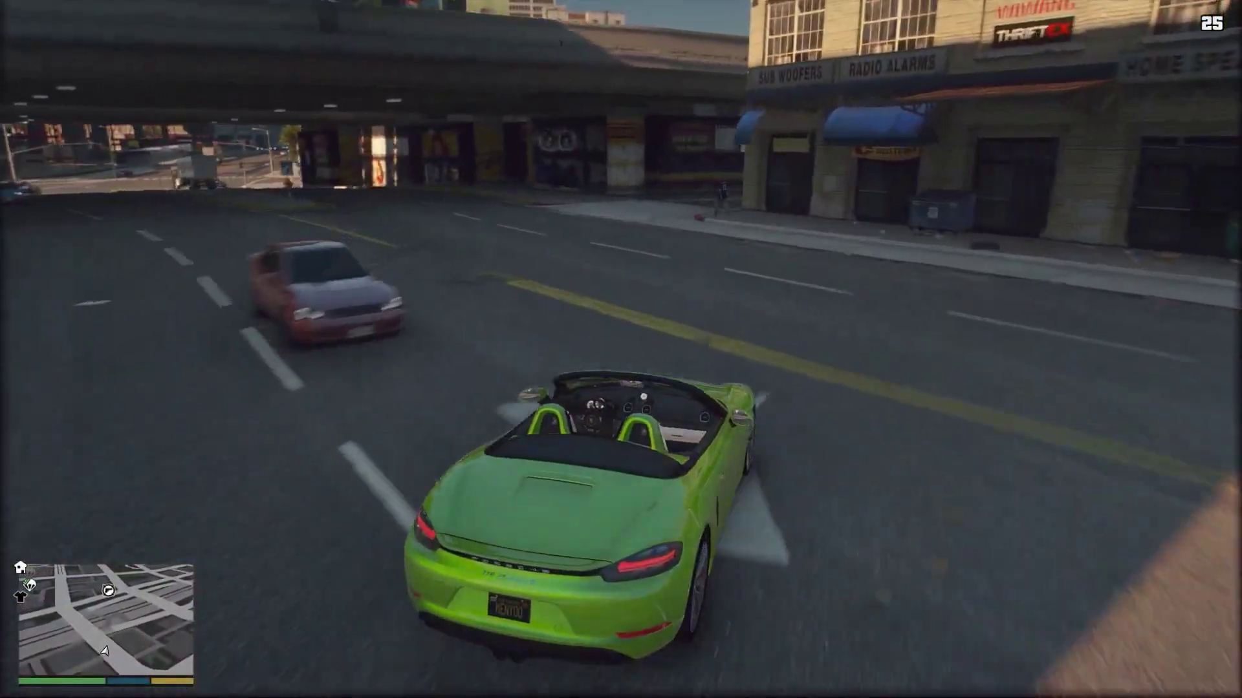
key(w)
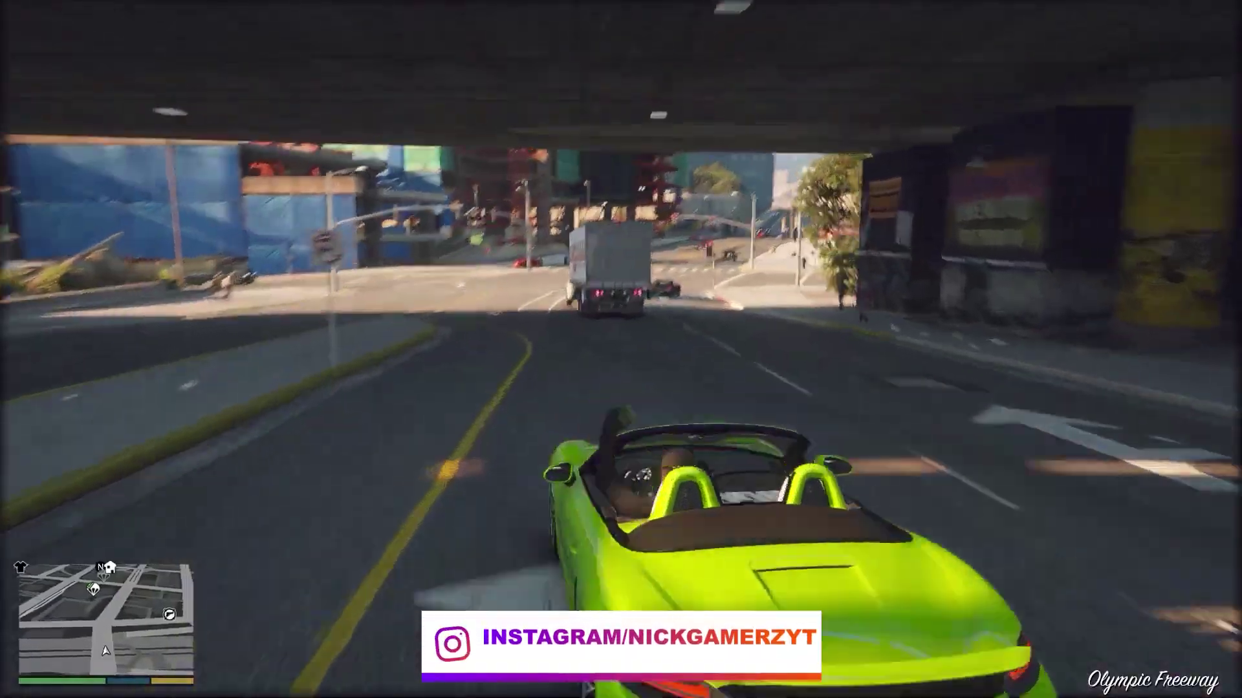
key(w)
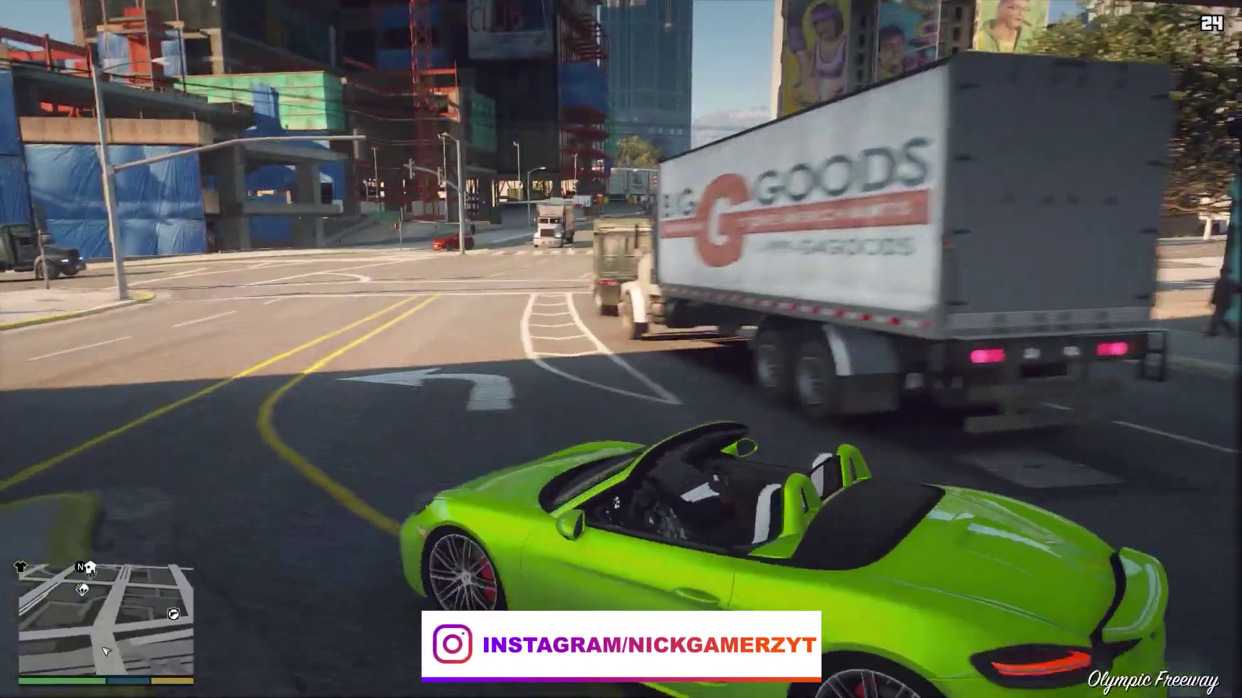
key(a)
key(w)
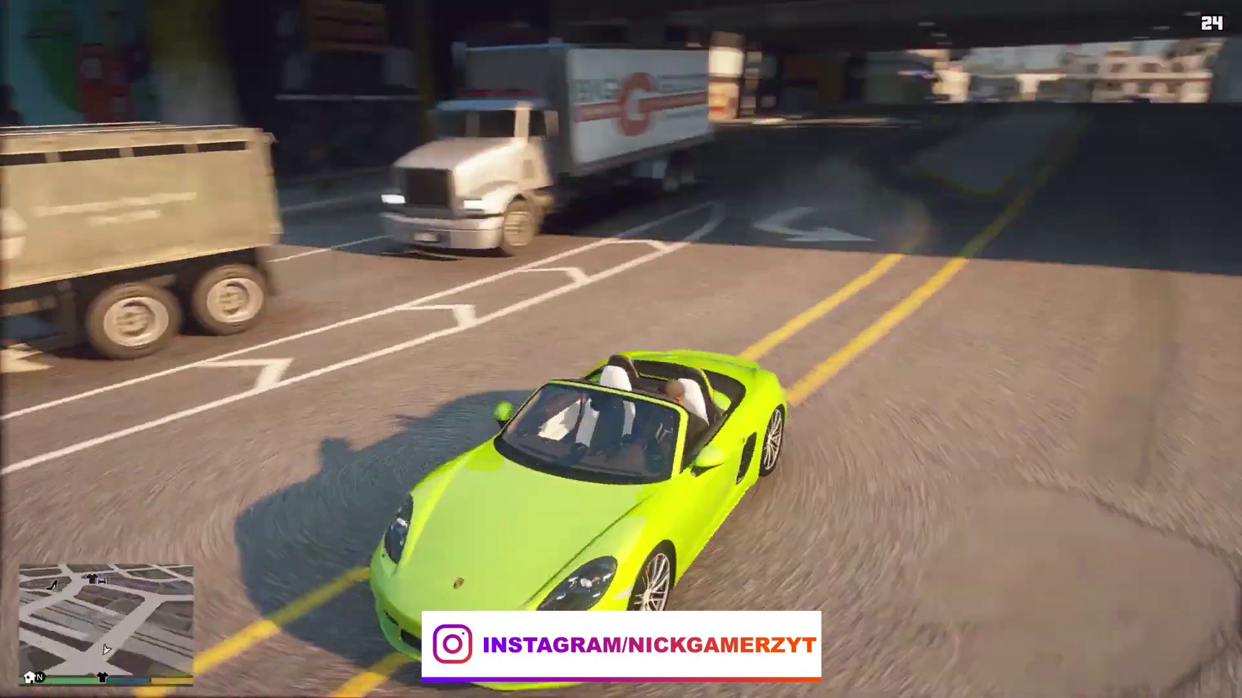
key(w)
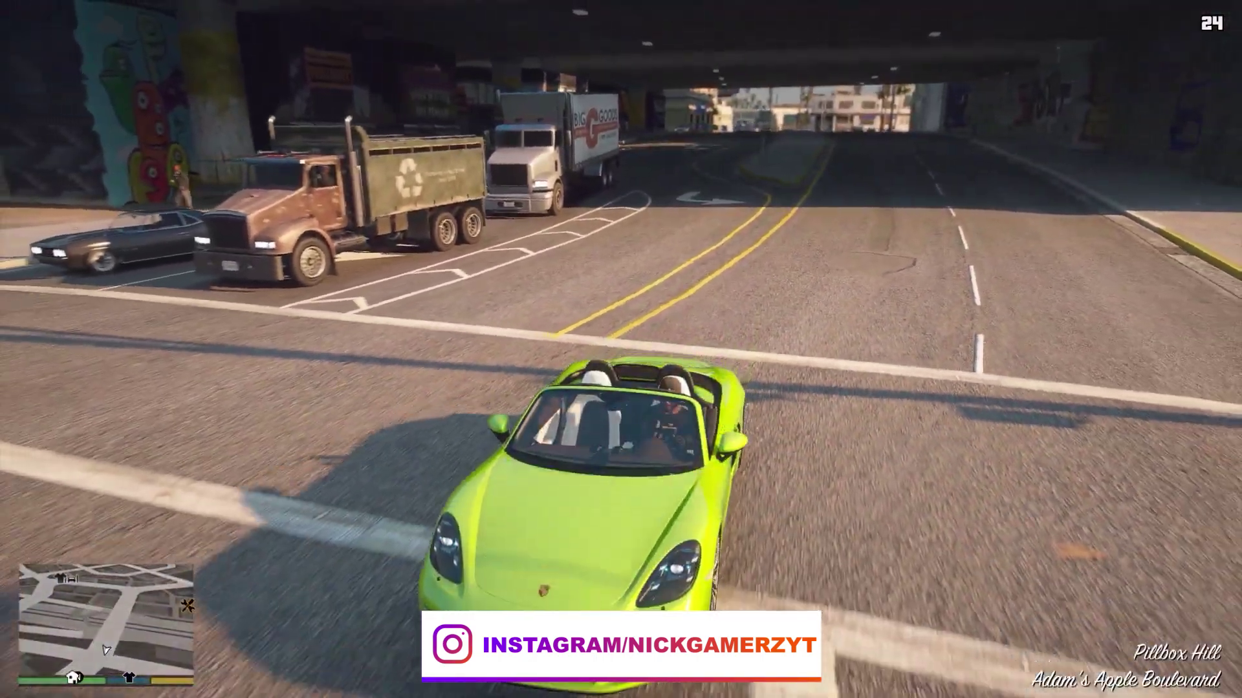
key(w)
key(d)
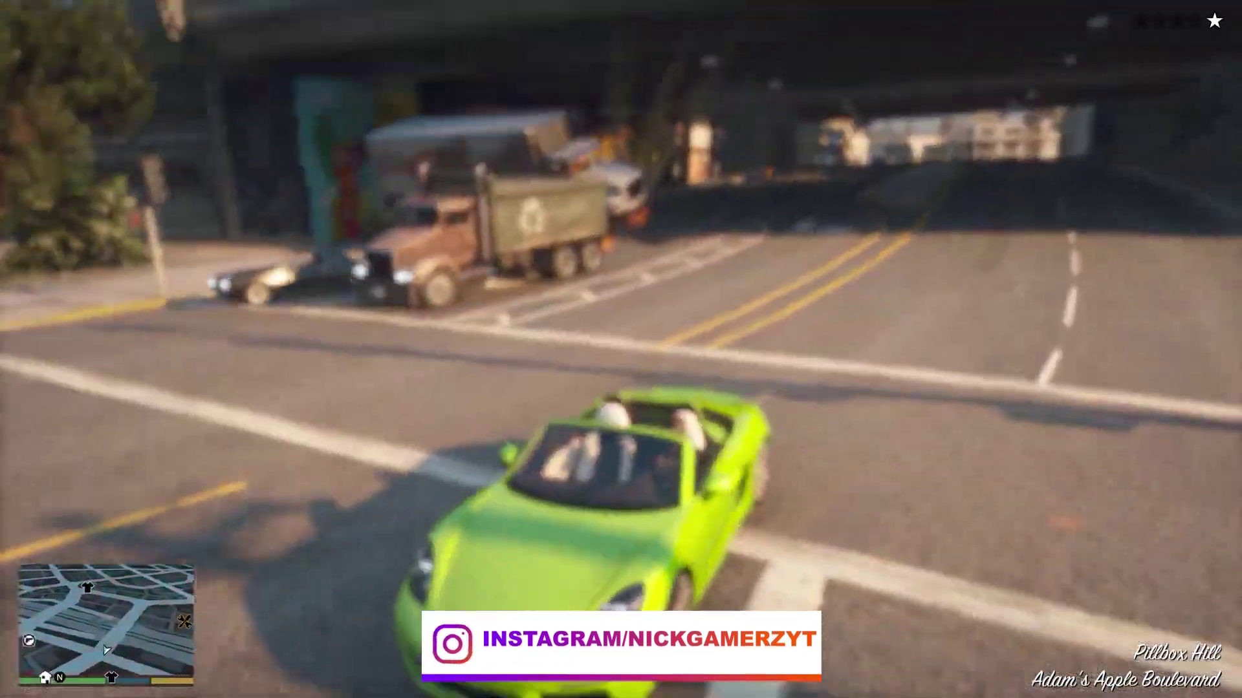
key(w)
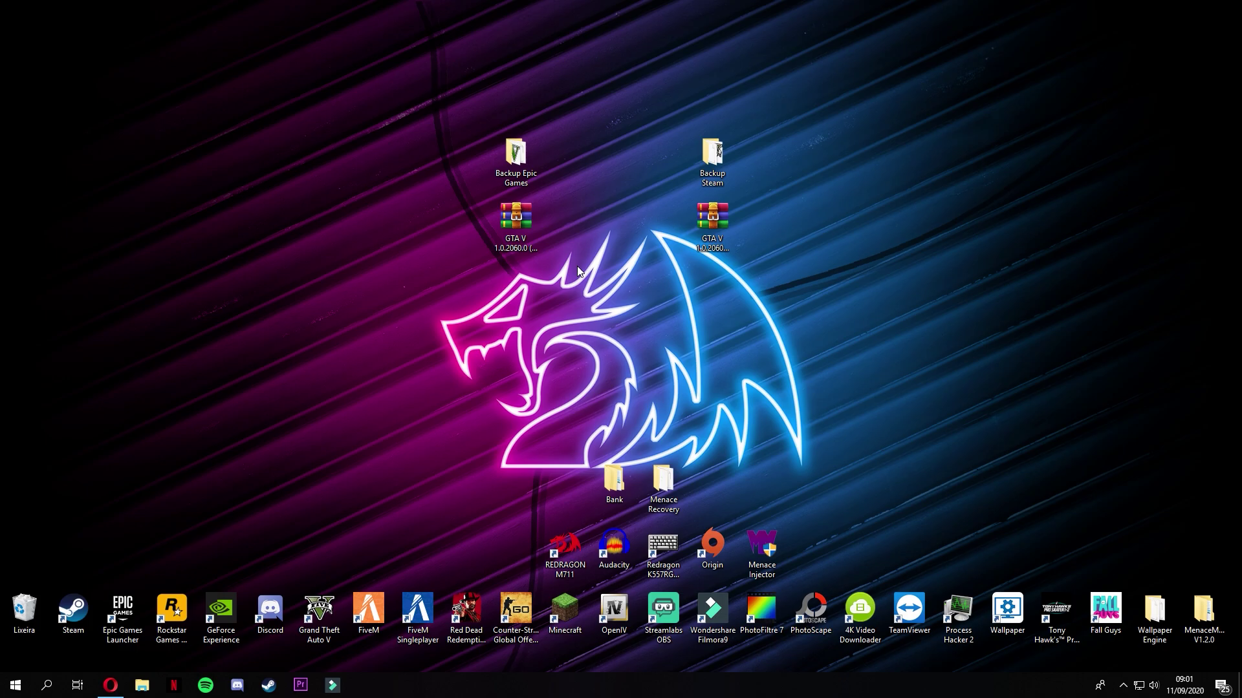
Step: Locate the Epic Games and STEAM versions of the GTA V 1.0.2060.0 archive on the desktop
click(524, 241)
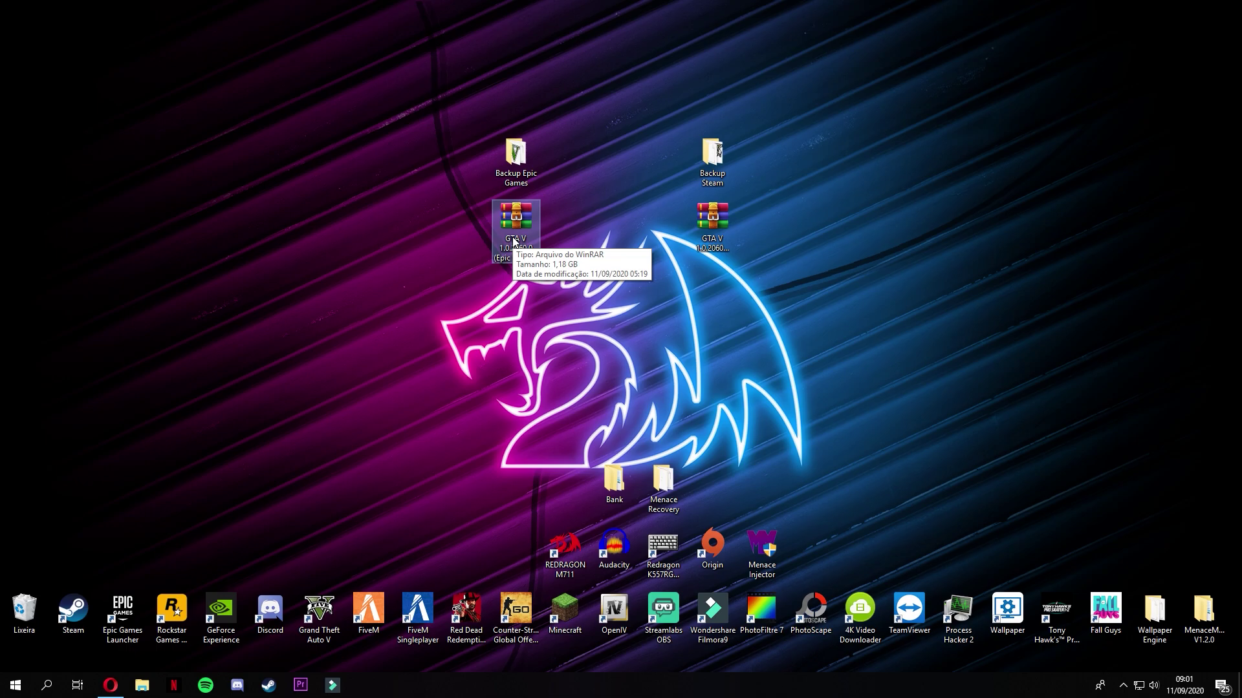
click(745, 301)
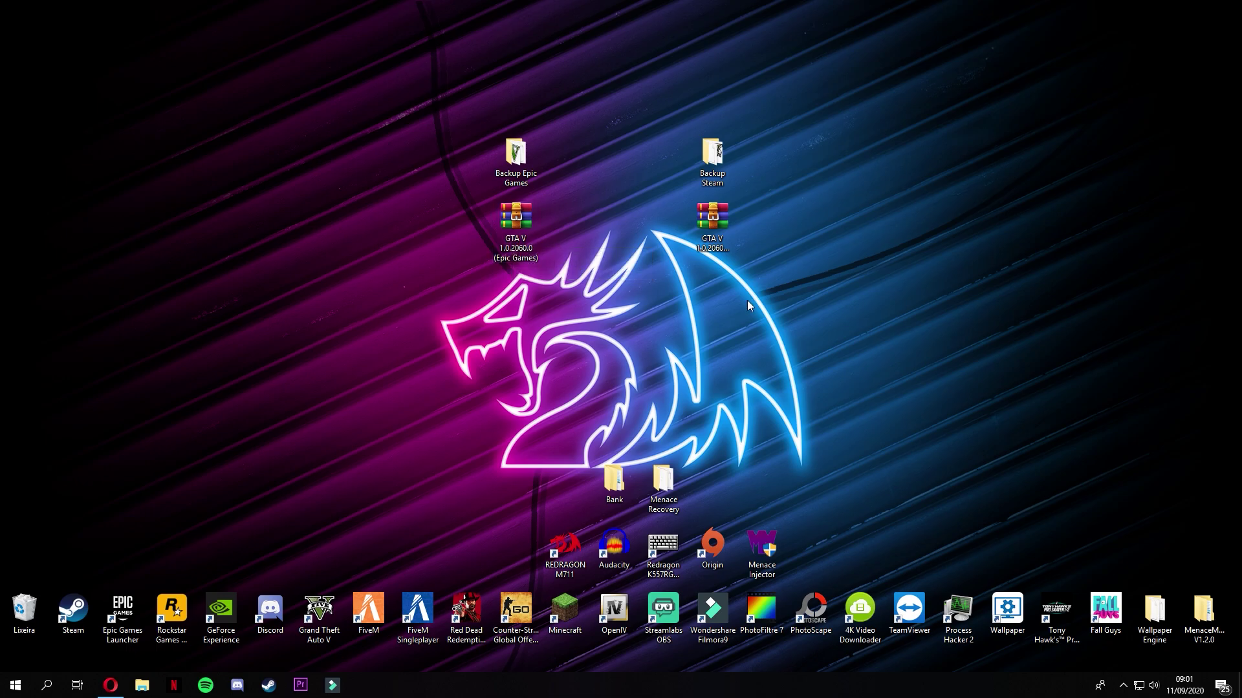
key(Right)
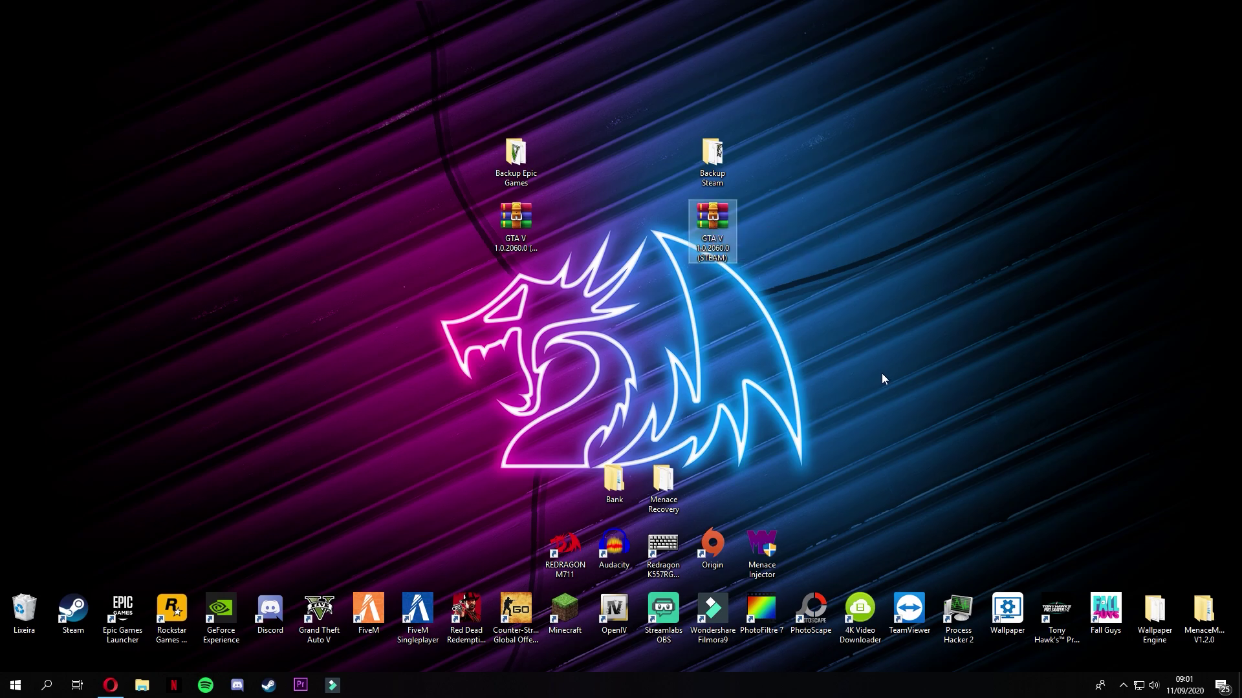
click(516, 233)
click(656, 303)
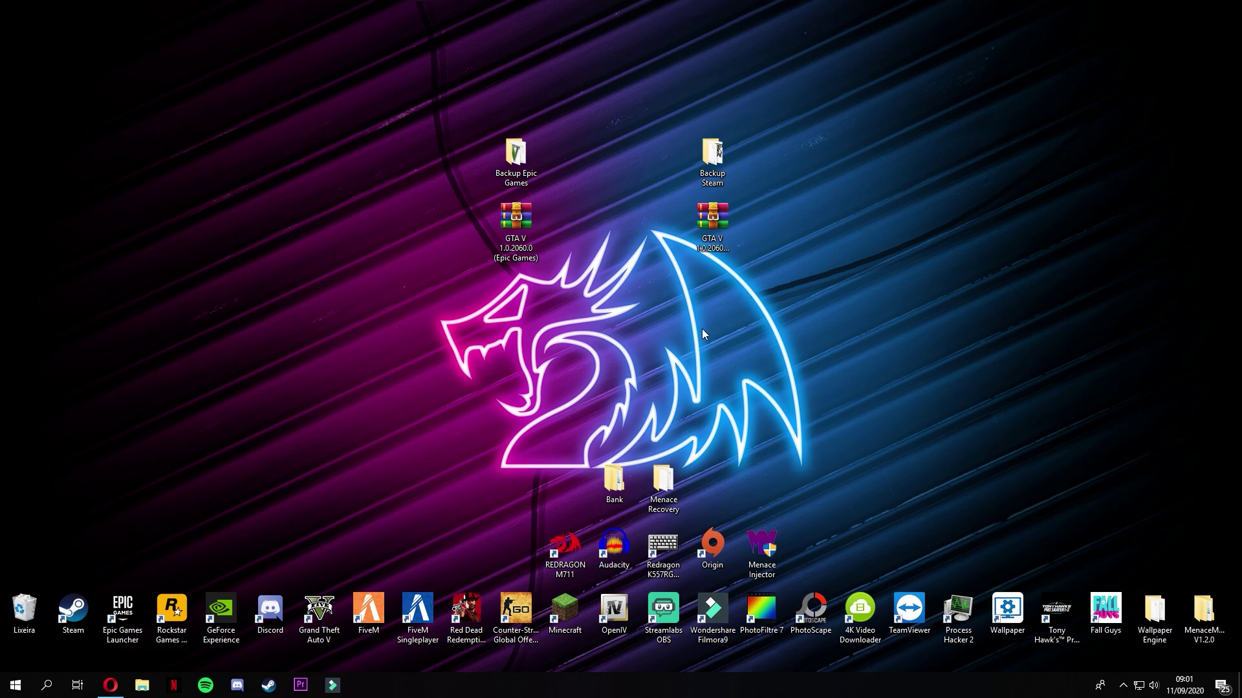
Step: Locate the Backup Epic Games and Backup Steam folders on the desktop
click(516, 158)
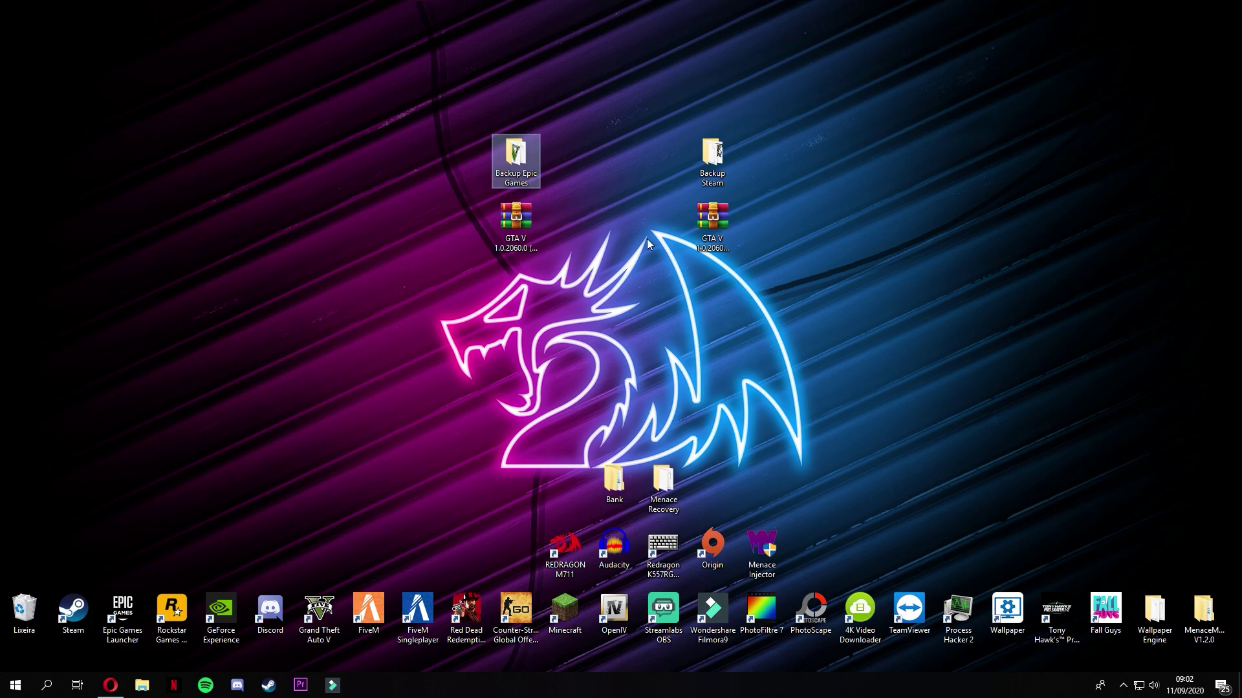
click(698, 159)
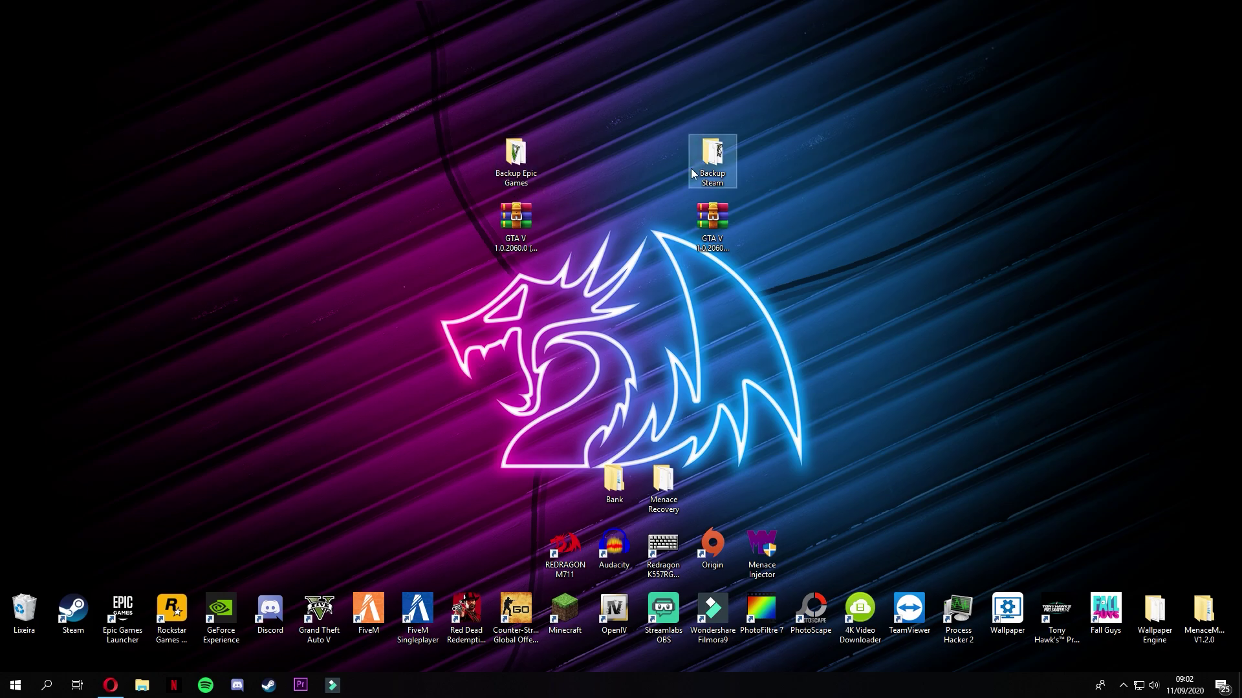
click(608, 308)
mouse_move(523, 168)
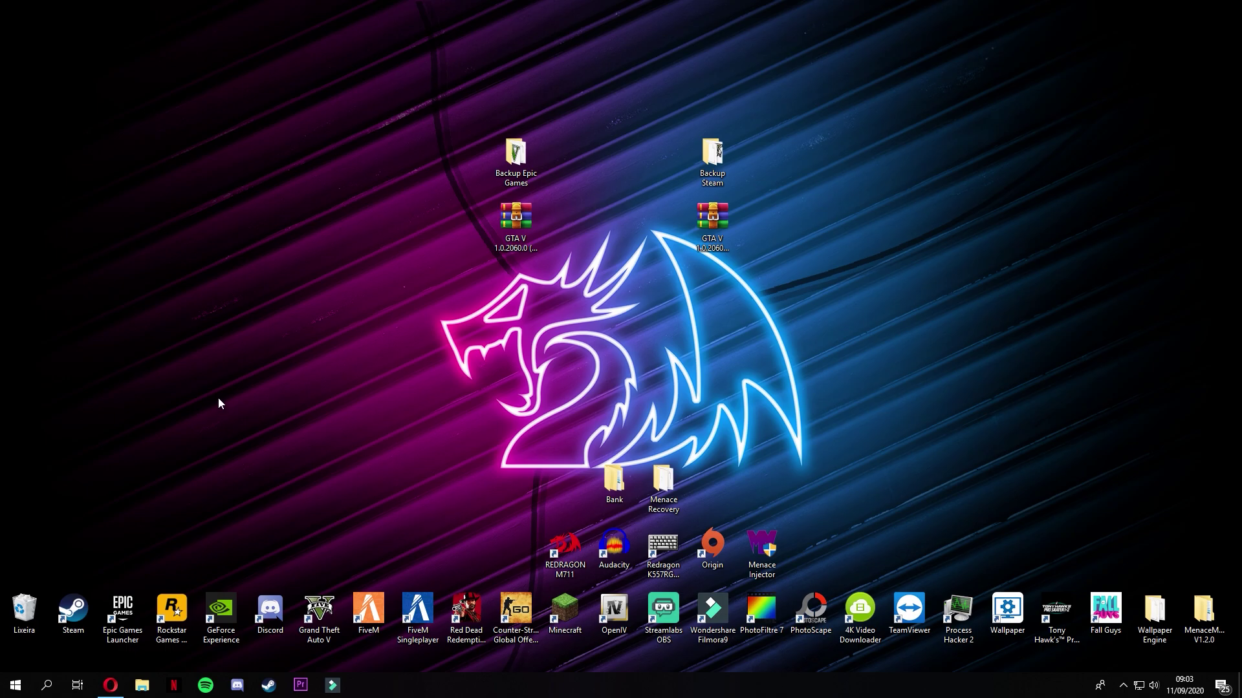
Step: Open File Explorer and go to the Arquivos de Programas folder on Disco Local (C:)
key(super+e)
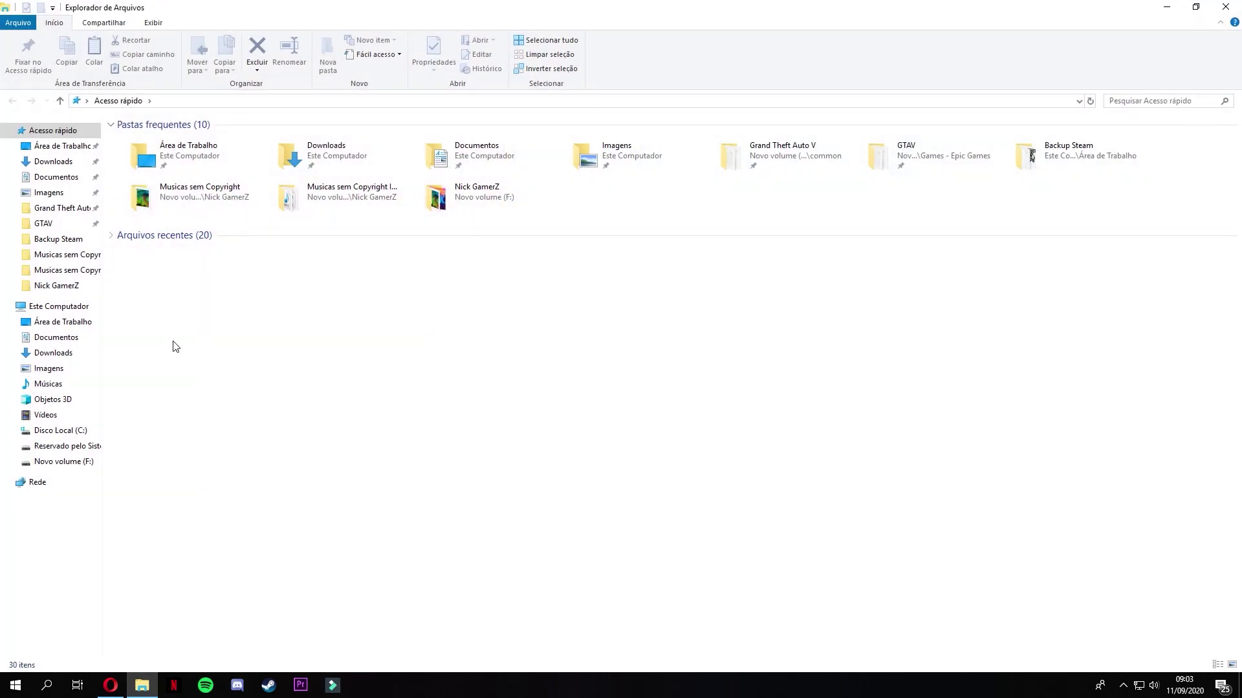
click(45, 432)
click(187, 157)
double_click(187, 157)
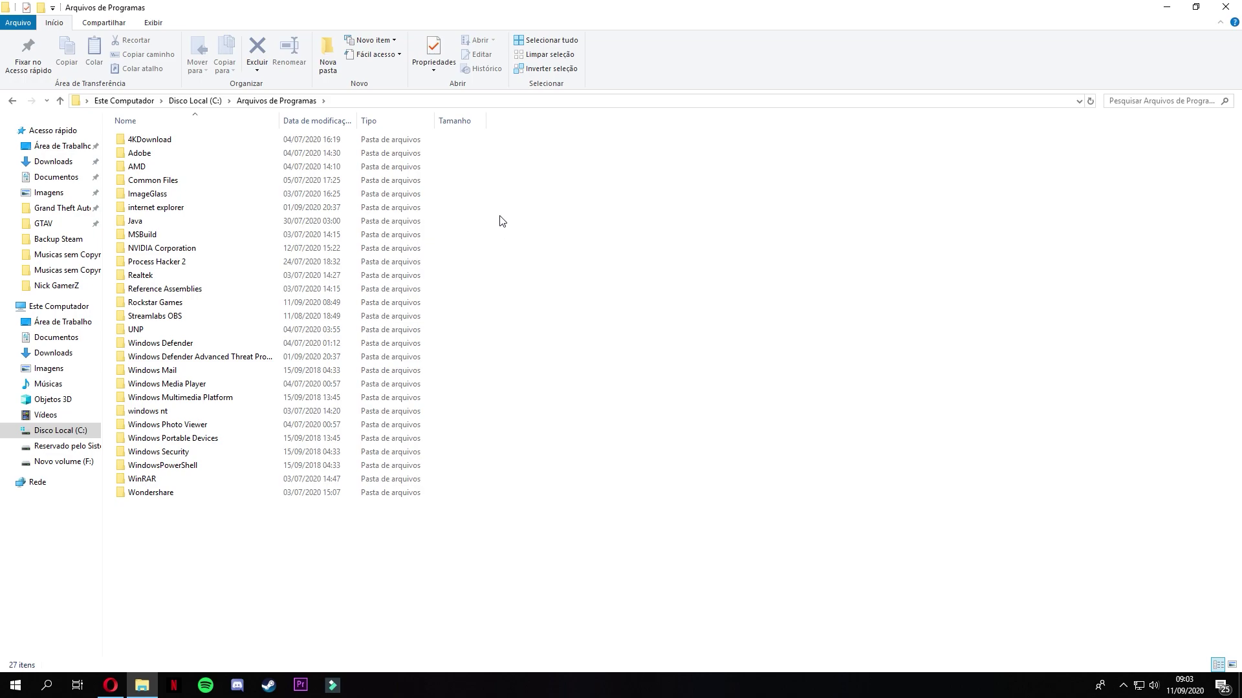
Step: Open the GTAV folder pinned in quick access and look through the game's files
click(58, 226)
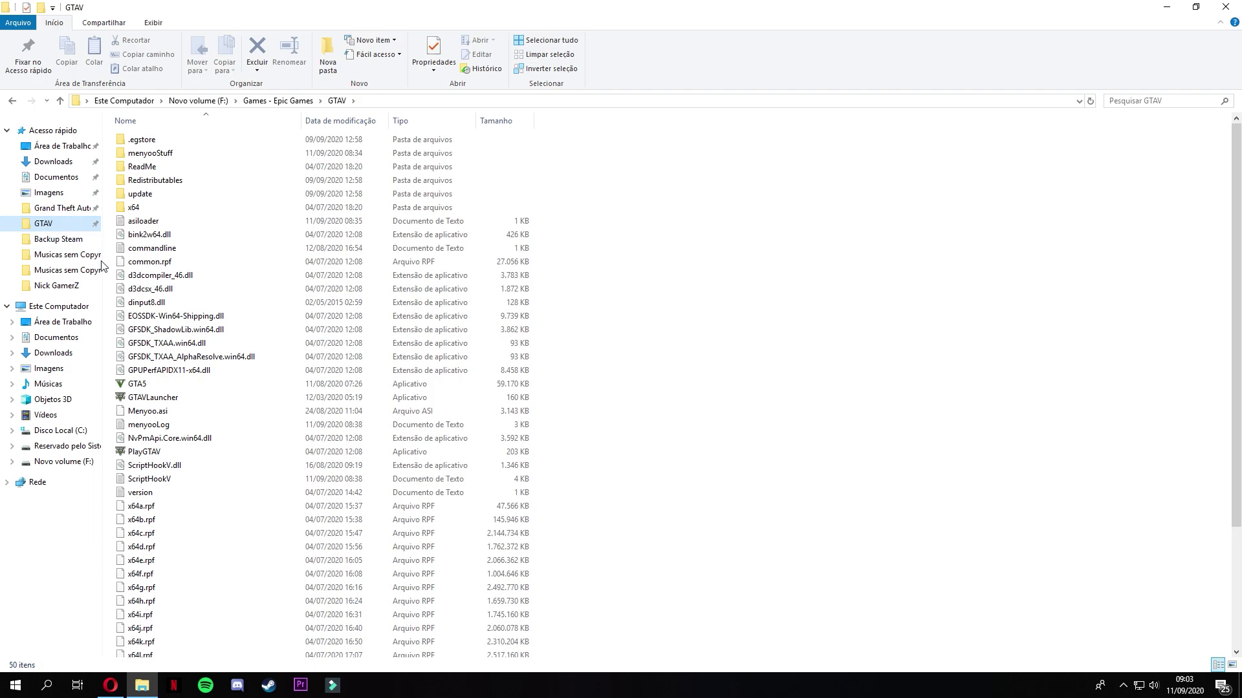
right_click(70, 243)
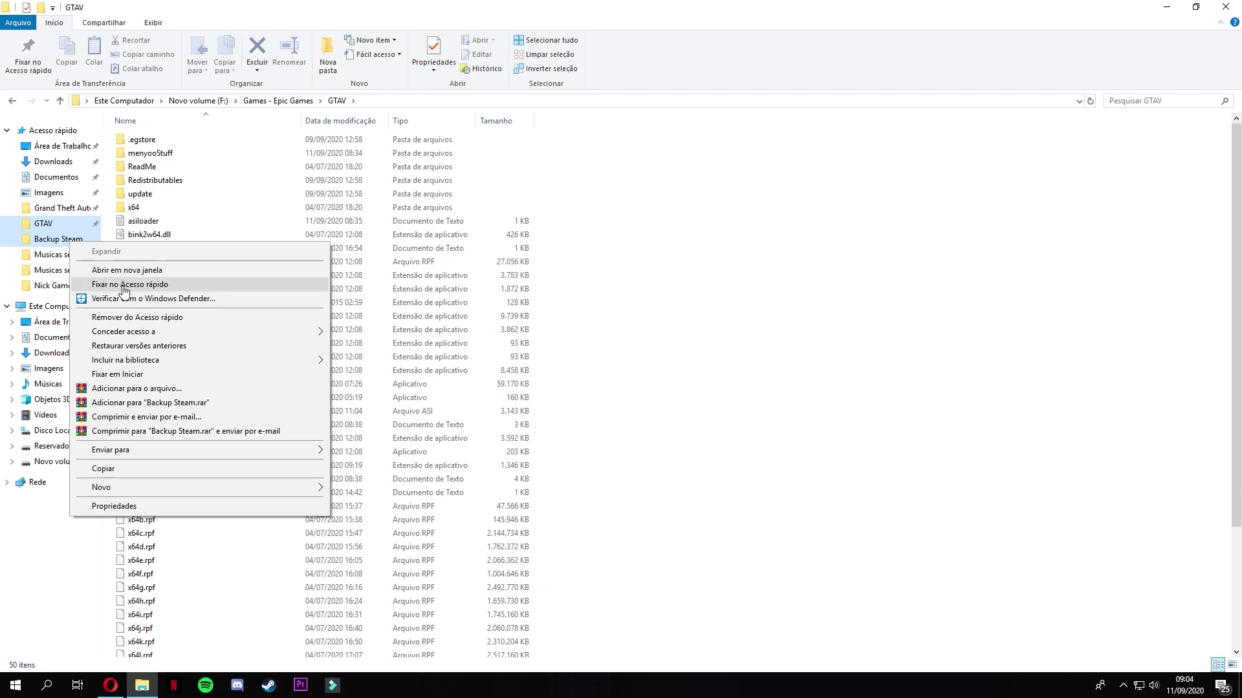
click(841, 310)
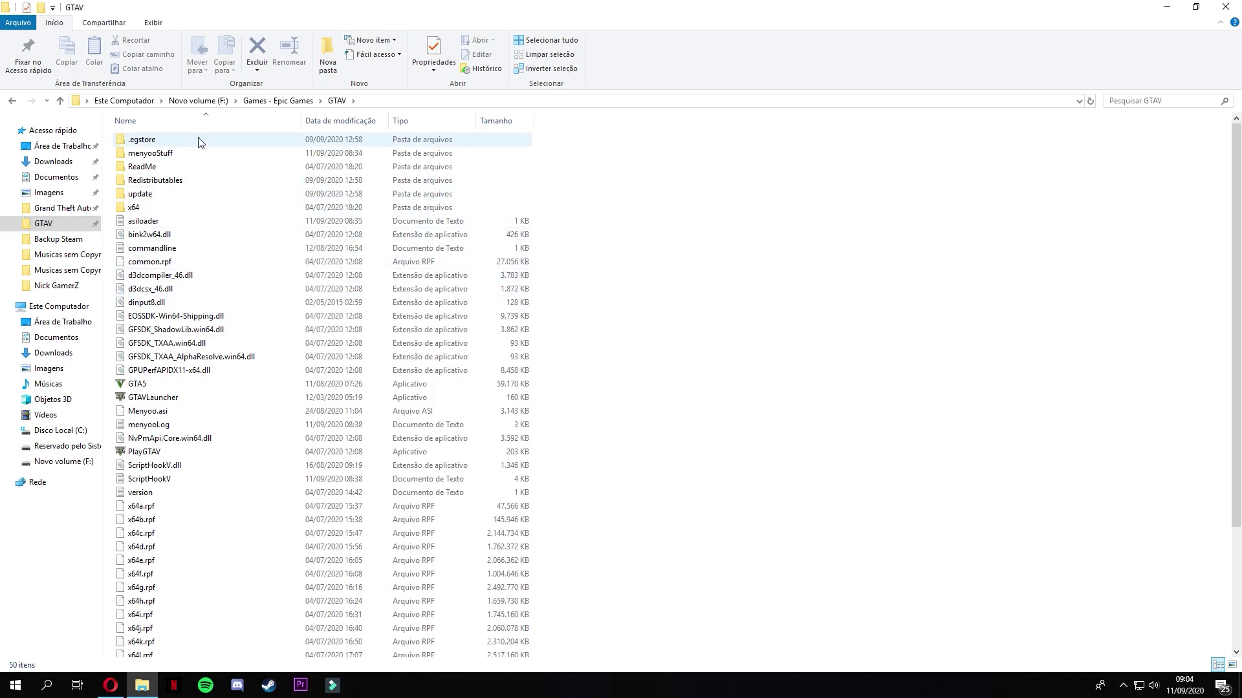
scroll(161, 517, down, 4)
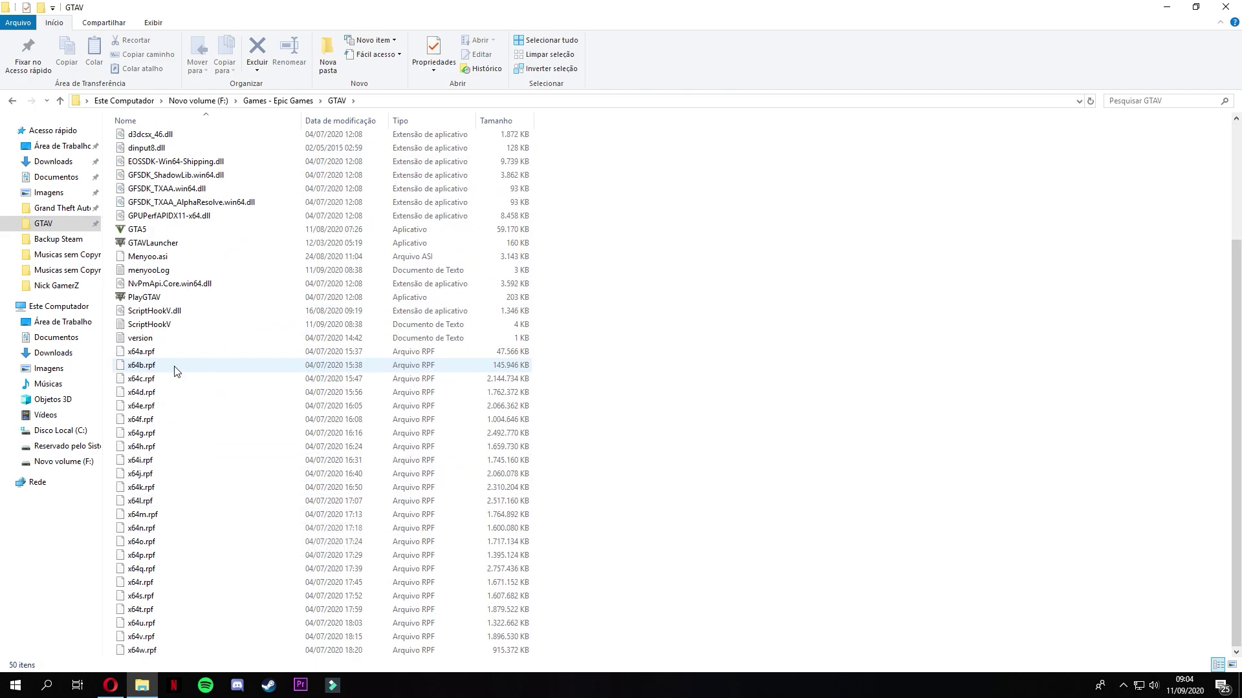
scroll(184, 278, up, 4)
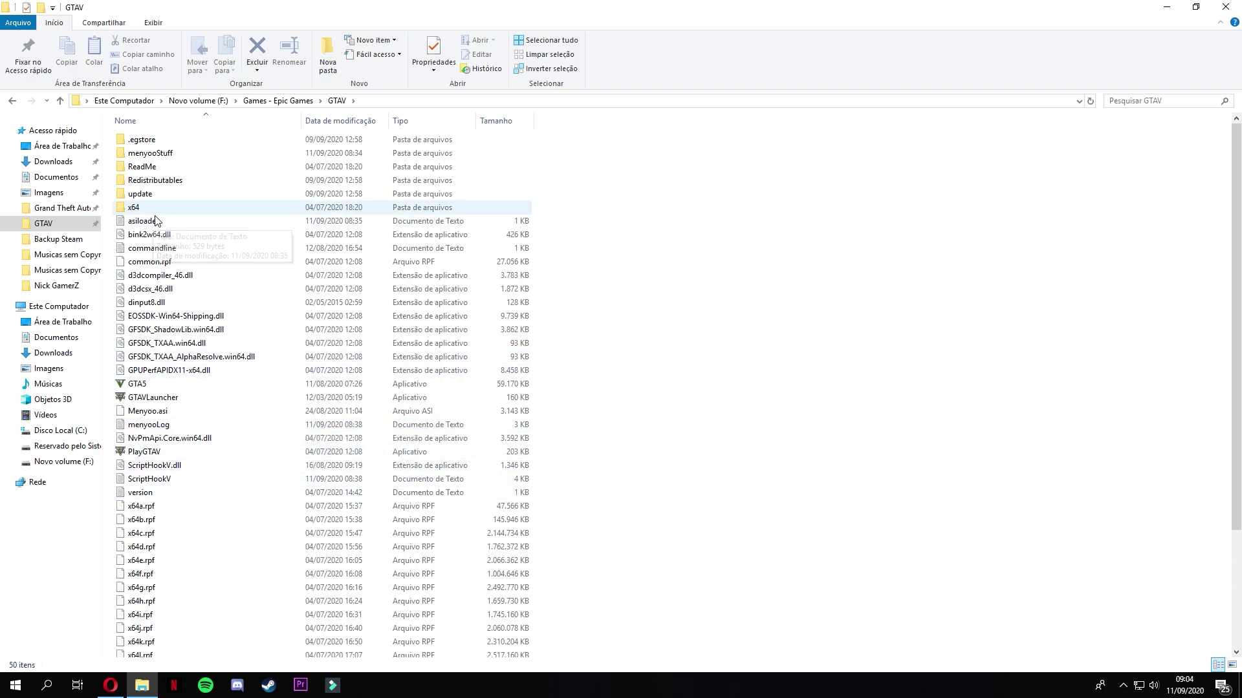
Step: Shrink the GTAV folder window to uncover the desktop backup folders, and select the GTA5 application
click(1197, 3)
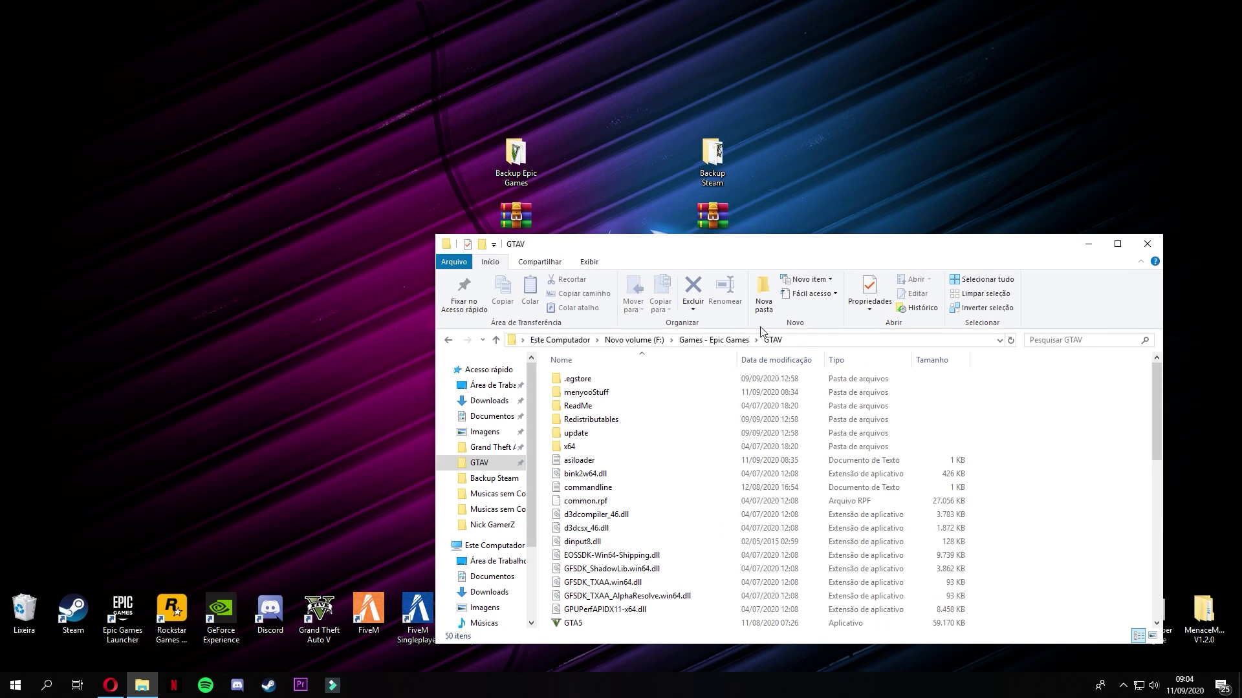
scroll(650, 449, down, 10)
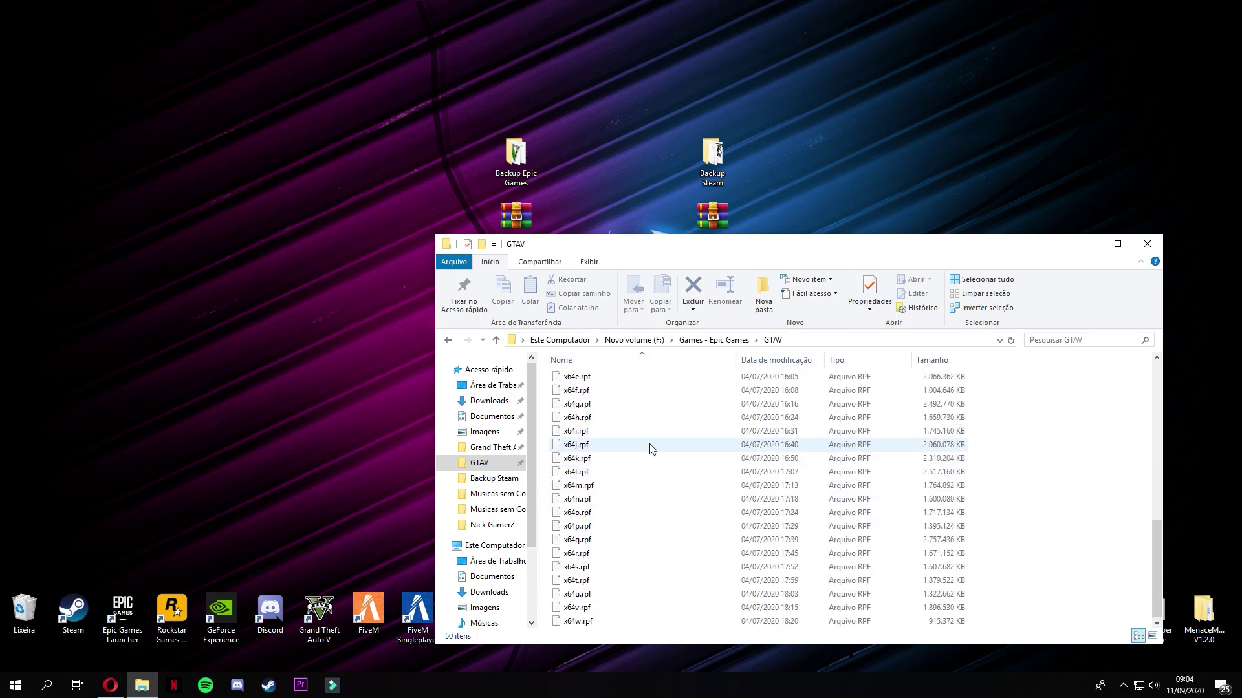
scroll(650, 448, up, 10)
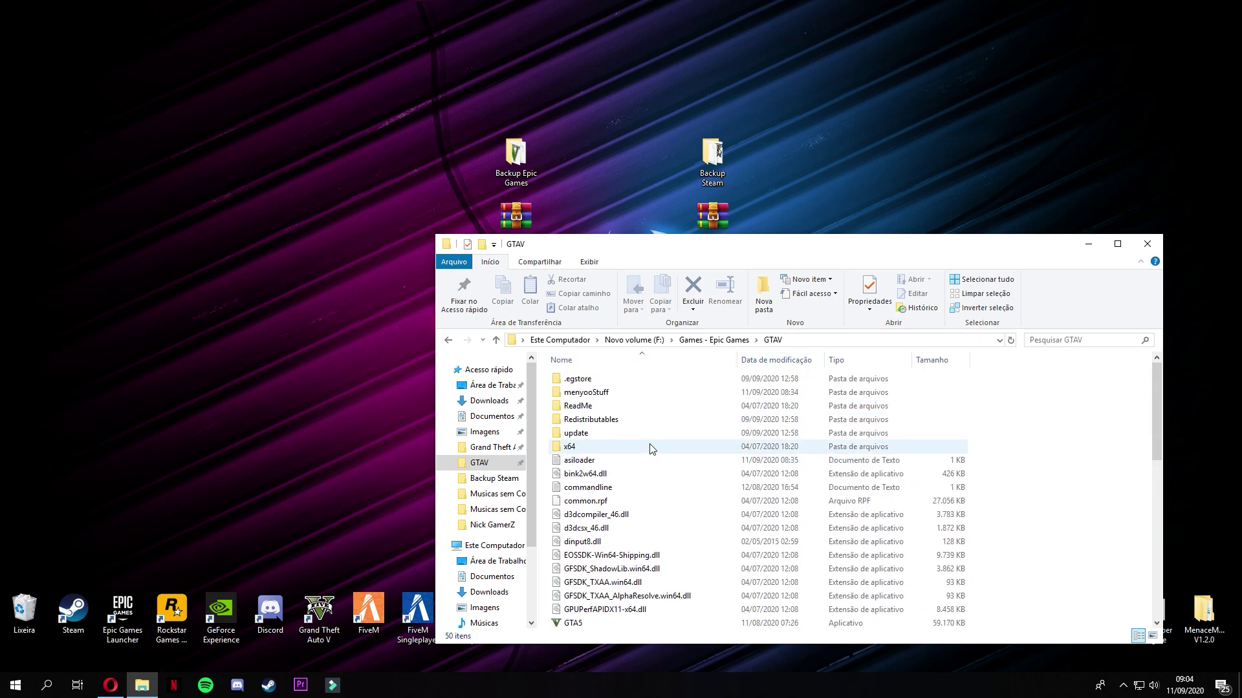
scroll(690, 424, down, 2)
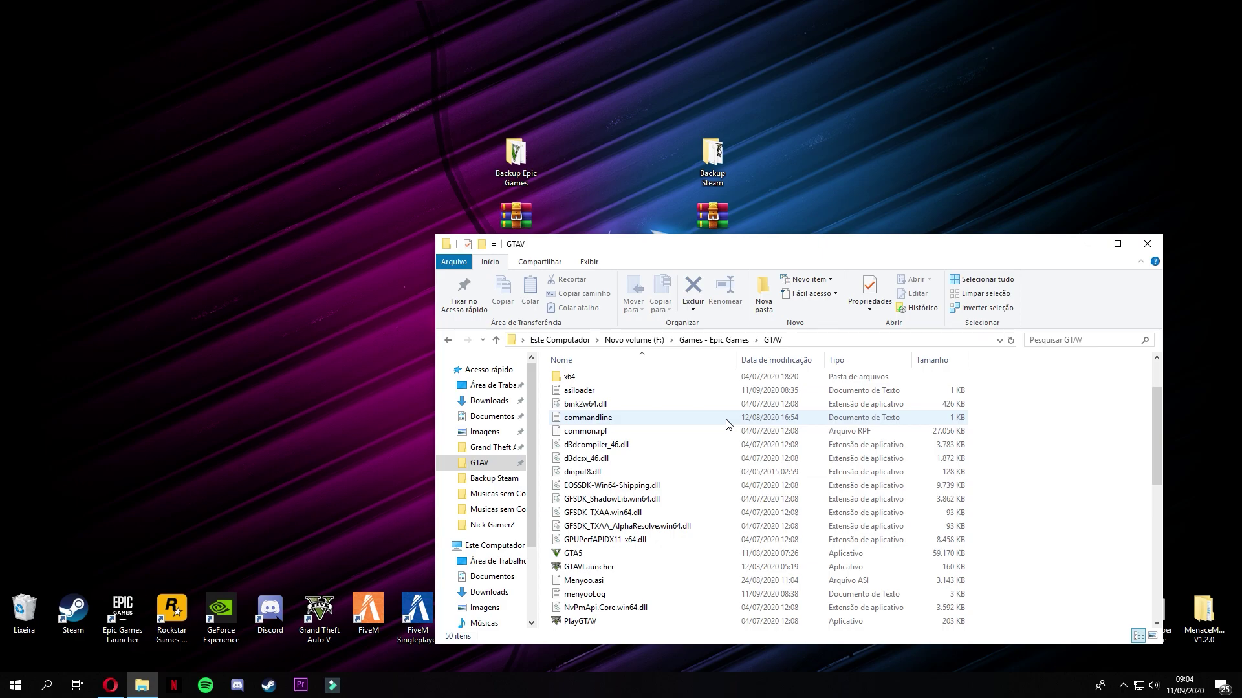
scroll(727, 425, down, 2)
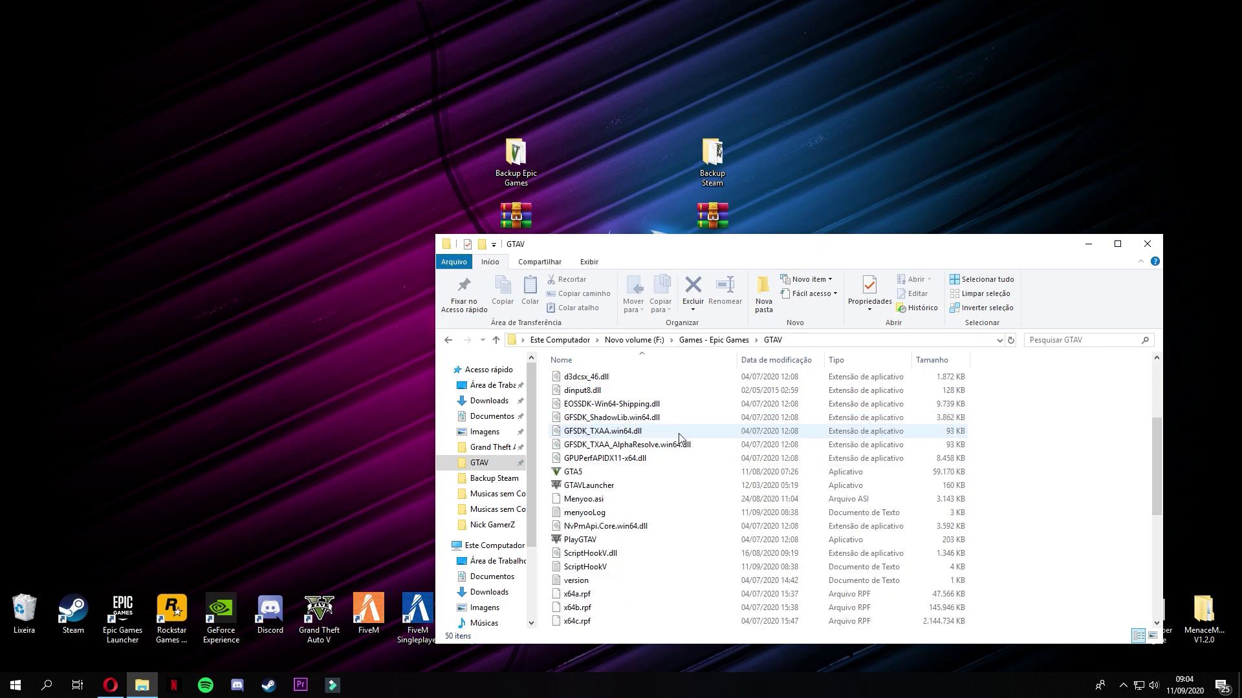
click(586, 473)
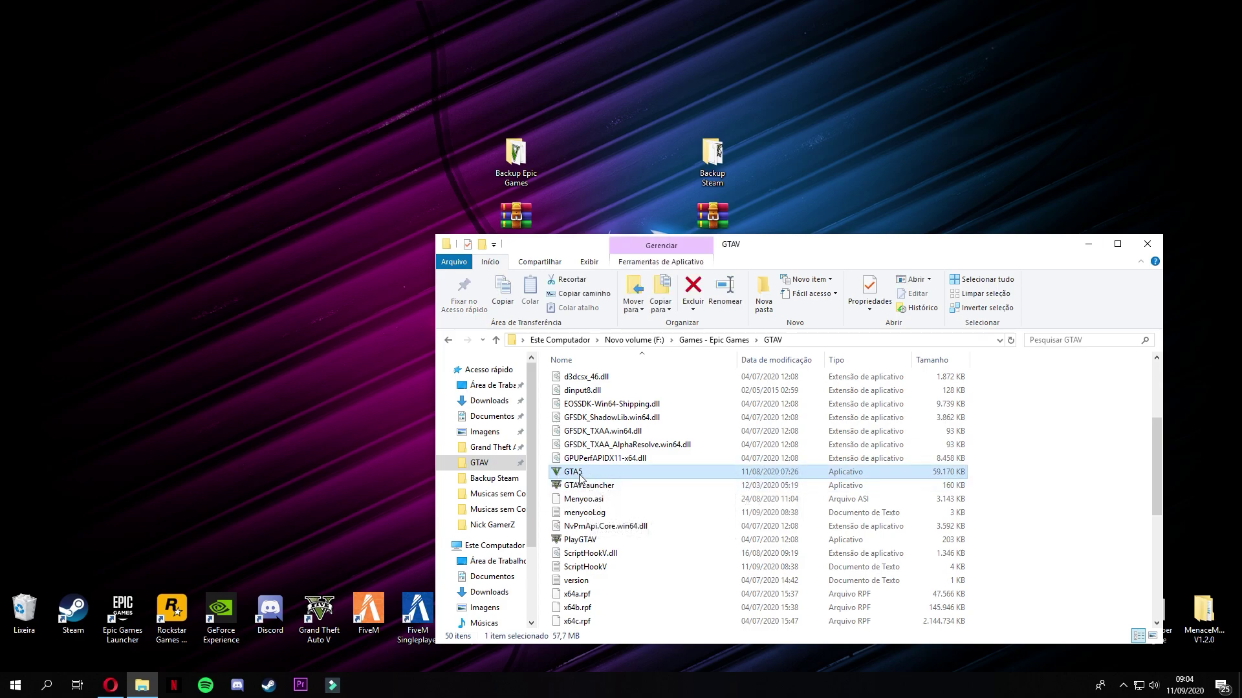
mouse_move(587, 476)
mouse_down()
mouse_move(517, 162)
mouse_move(602, 469)
mouse_up()
Step: Open the update folder inside GTAV and select the update.rpf file
scroll(605, 468, up, 4)
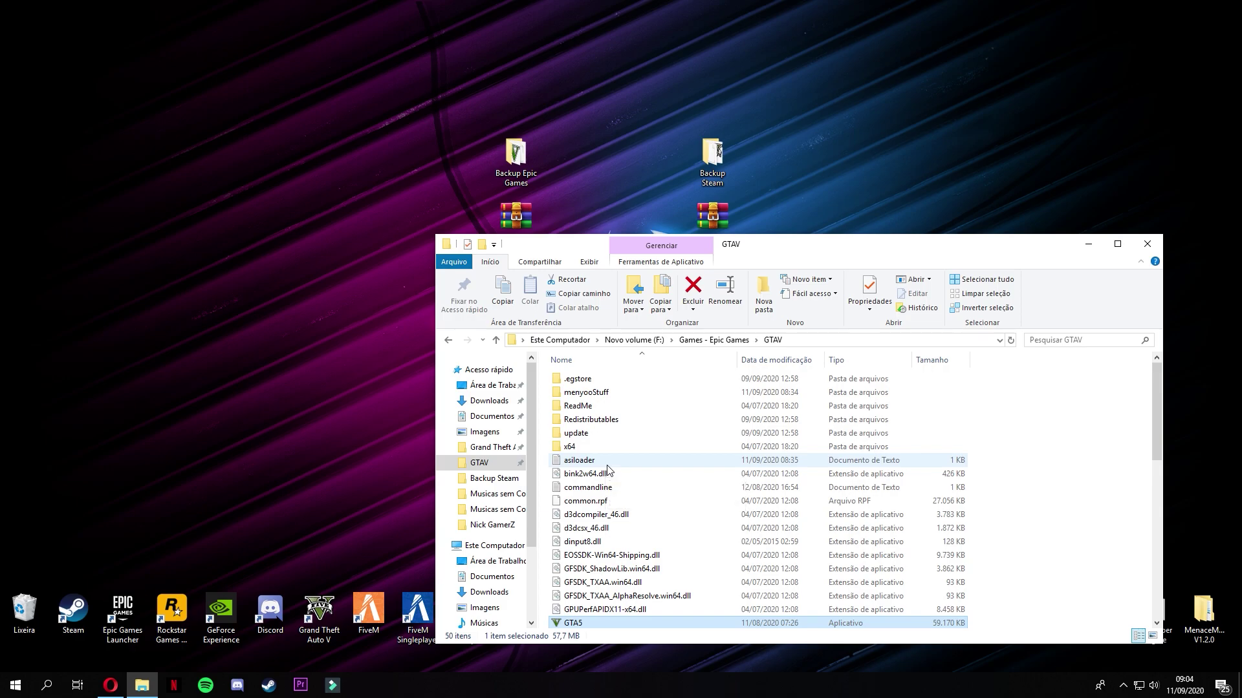
click(587, 436)
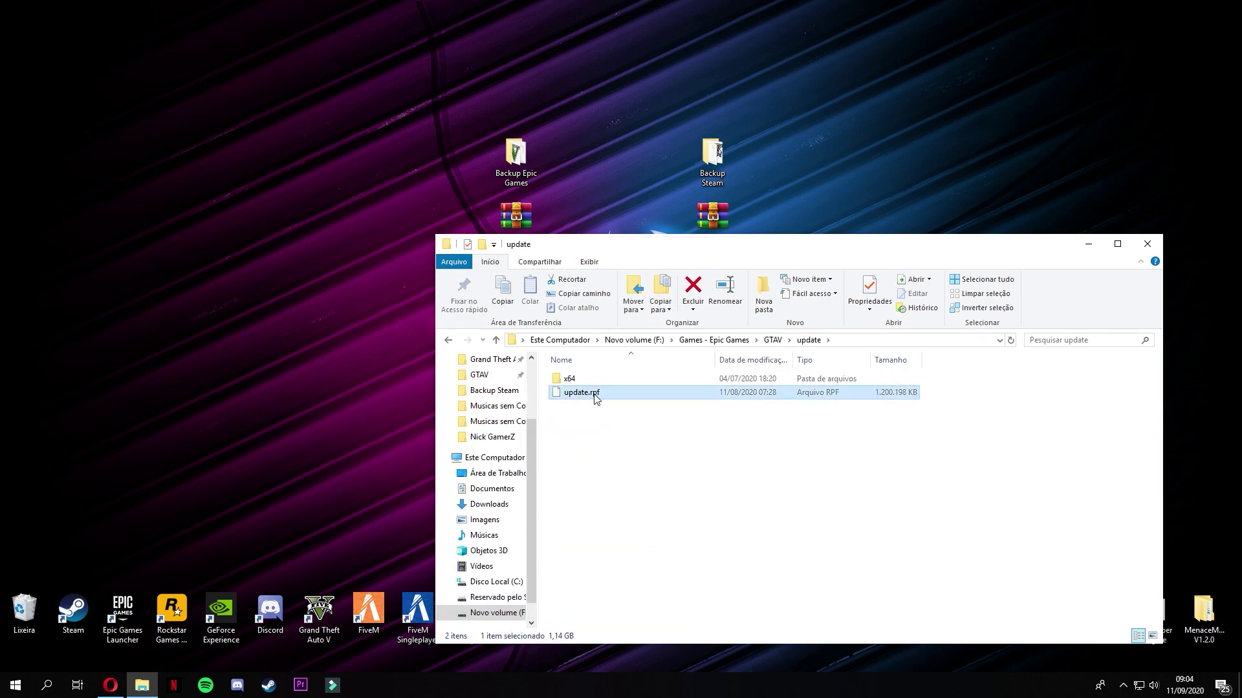
Step: Return from the update folder to the main GTAV folder and minimize its window to uncover the desktop
mouse_move(596, 399)
mouse_down()
mouse_move(513, 166)
mouse_move(637, 414)
mouse_move(614, 378)
mouse_move(613, 388)
mouse_up()
click(449, 340)
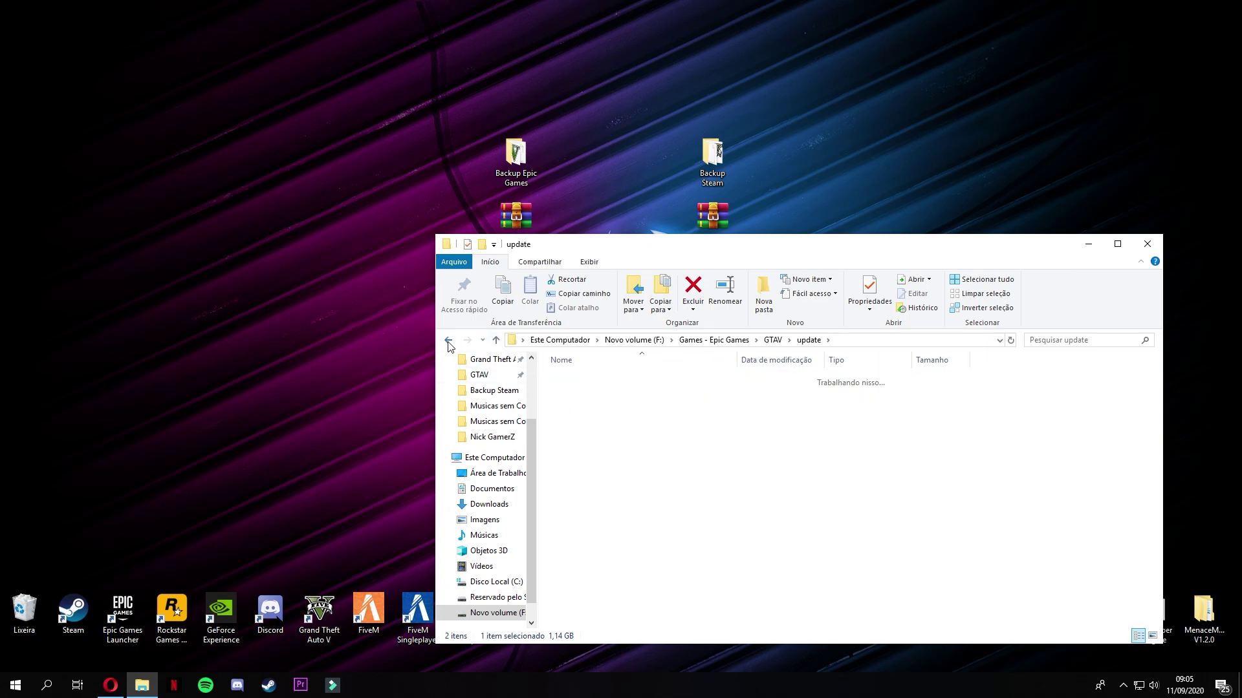
click(1117, 244)
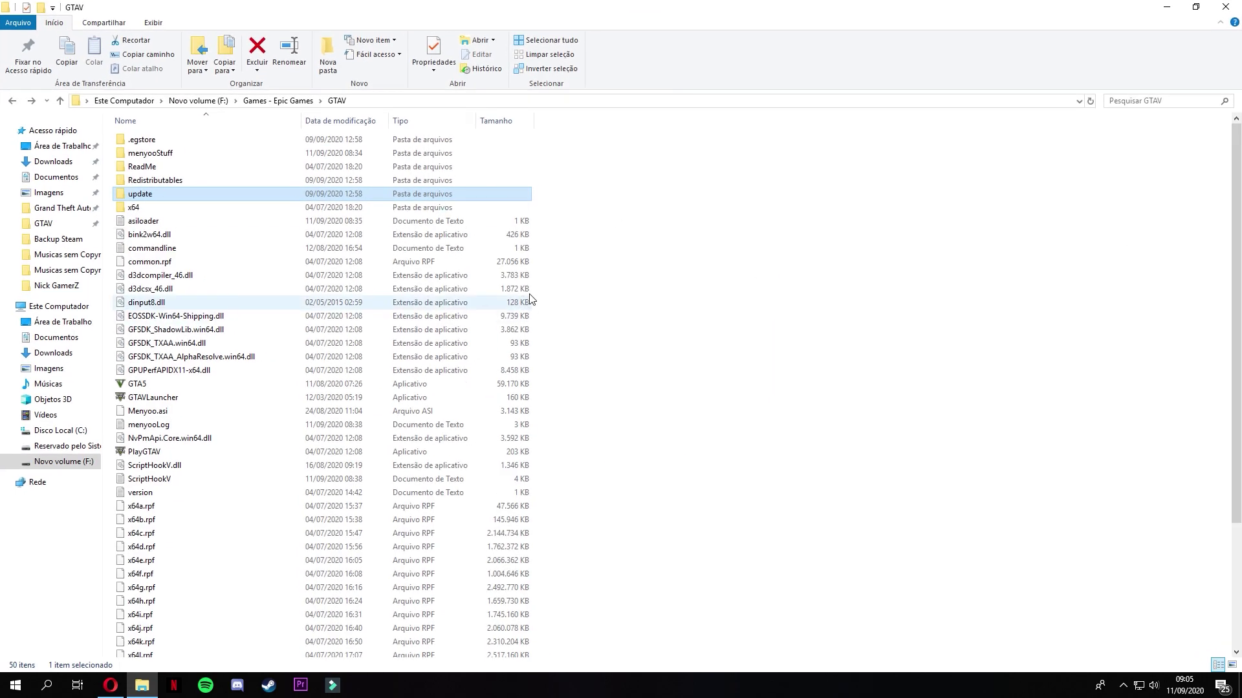
click(1167, 7)
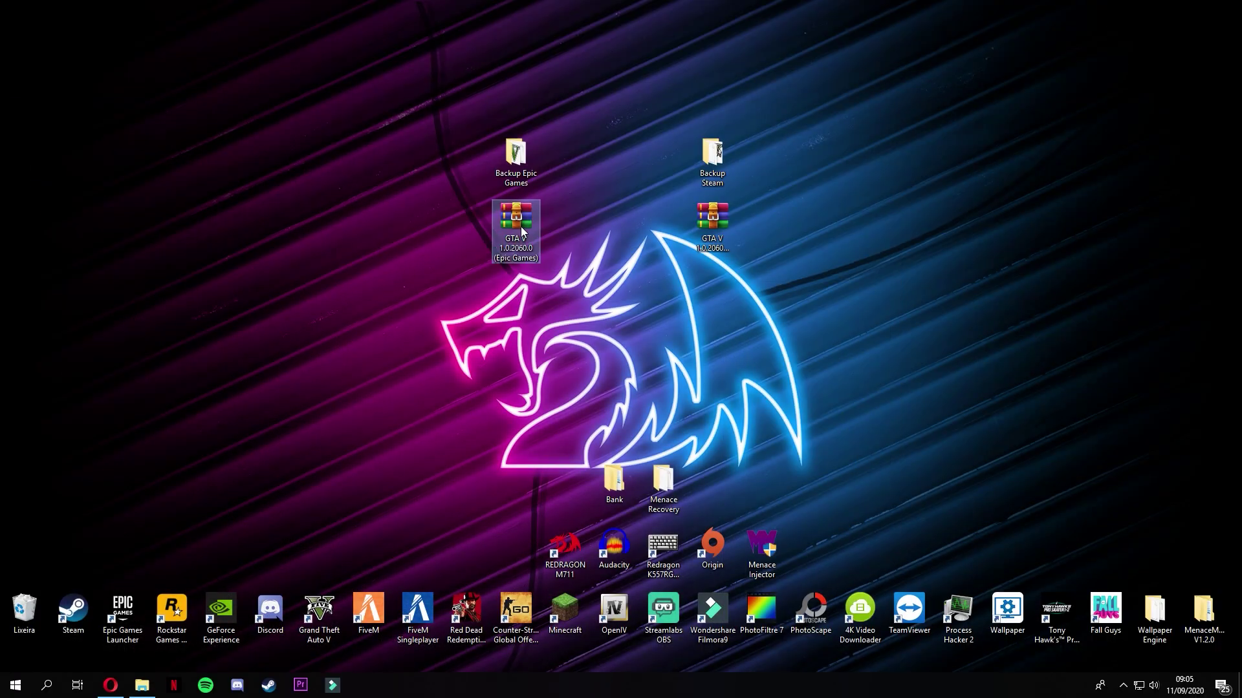
Step: Open the GTA V 1.0.2060.0 (Epic Games) archive, go to its Replace these files folder, and restore the archive window to a smaller size
double_click(519, 237)
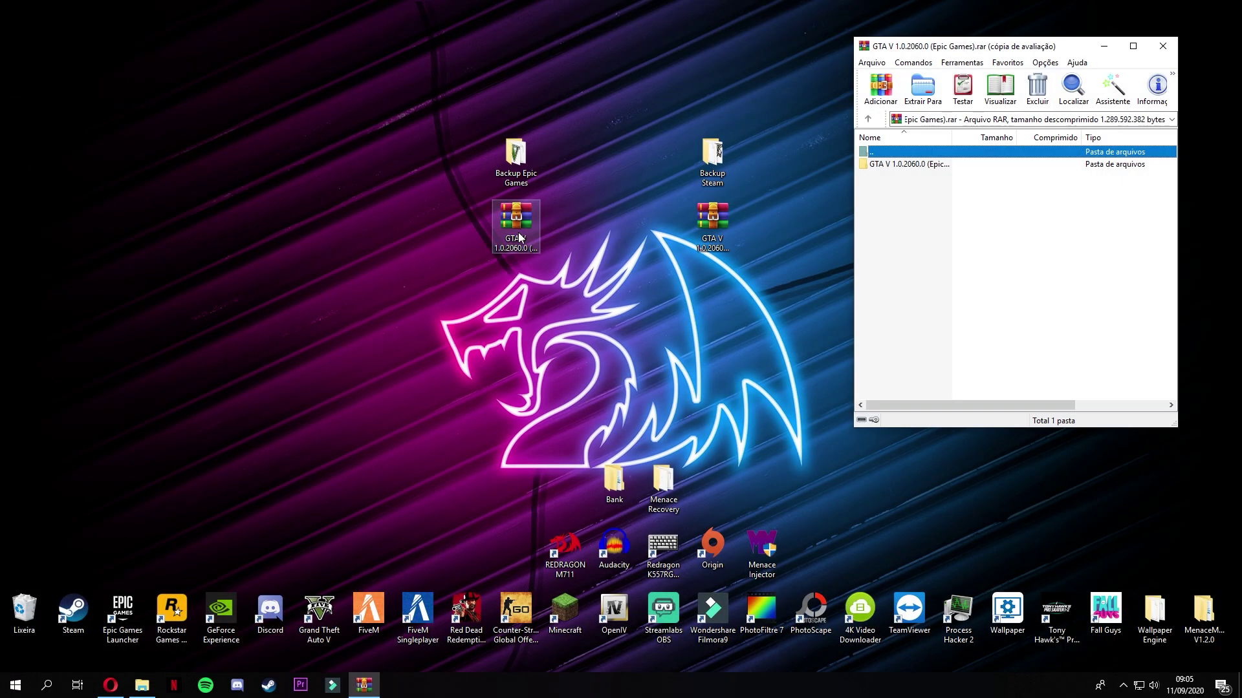
click(1152, 41)
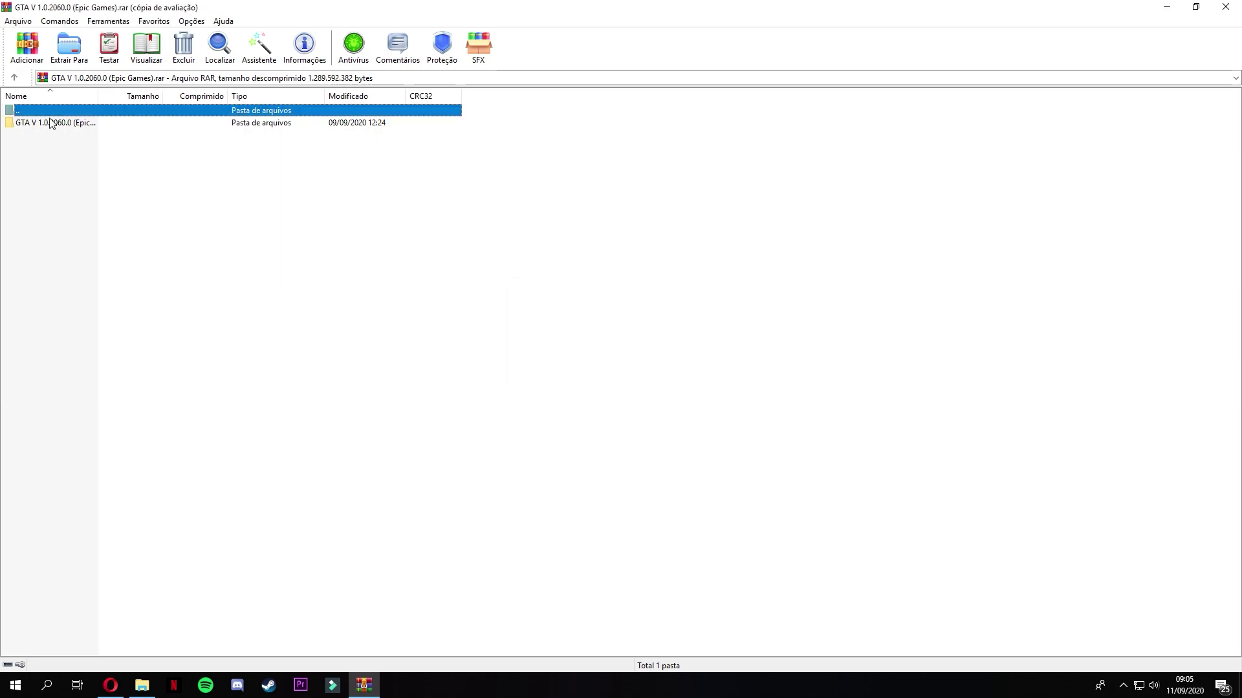
double_click(63, 126)
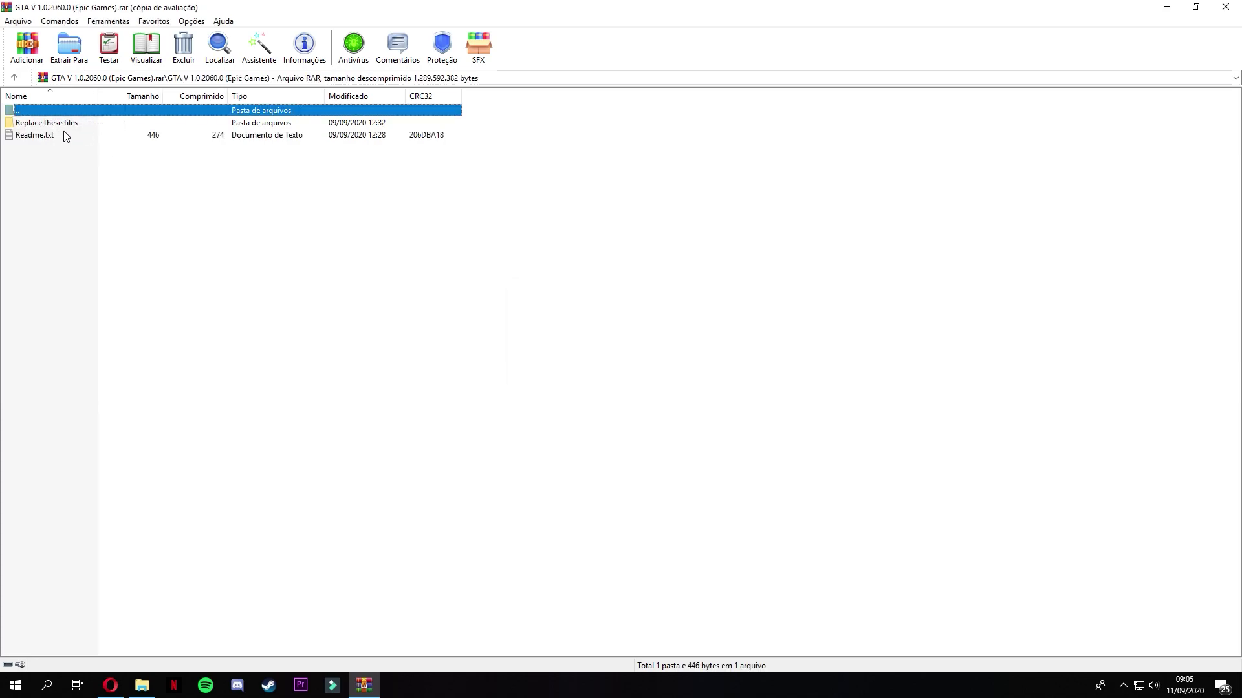
double_click(44, 125)
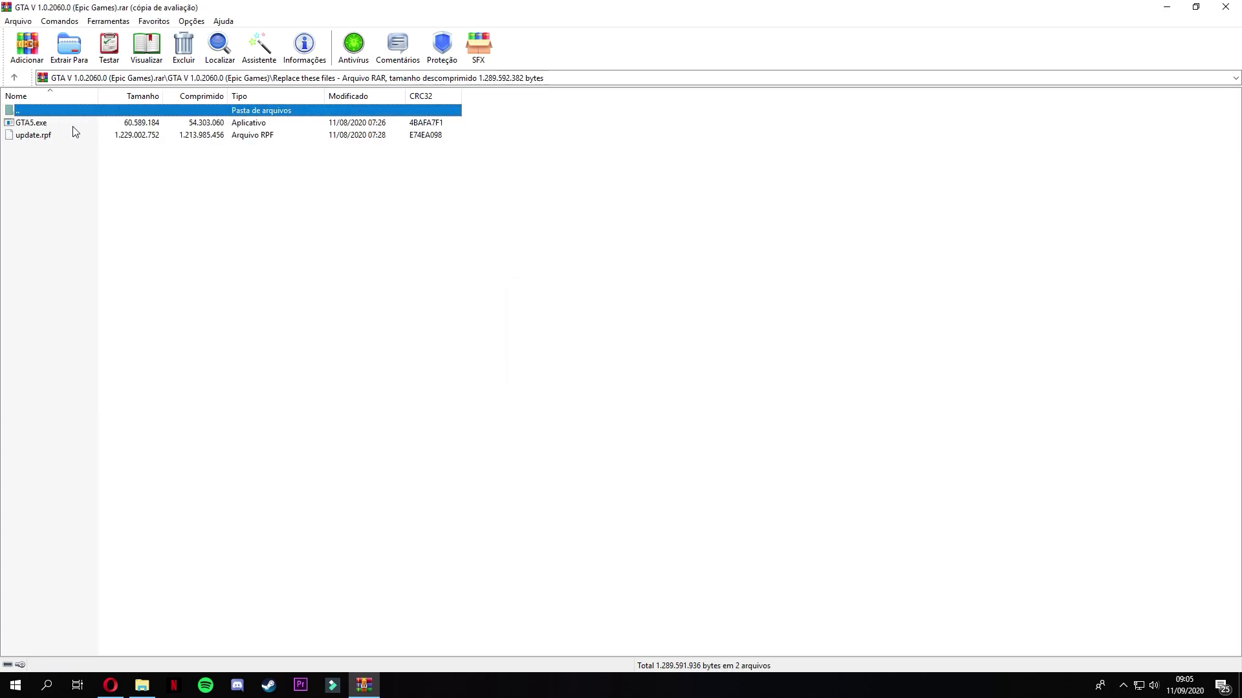
click(1196, 7)
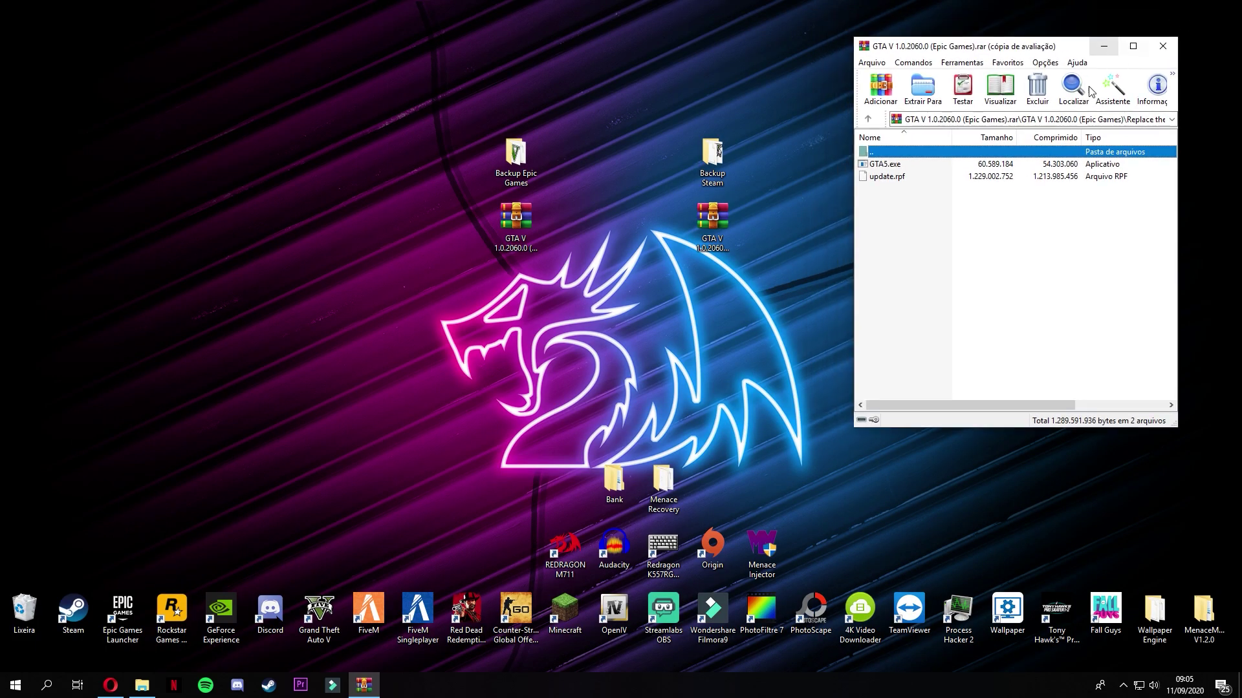
Step: Move GTA5.exe from the archive into the main GTAV folder, replacing the existing file
click(142, 685)
click(823, 478)
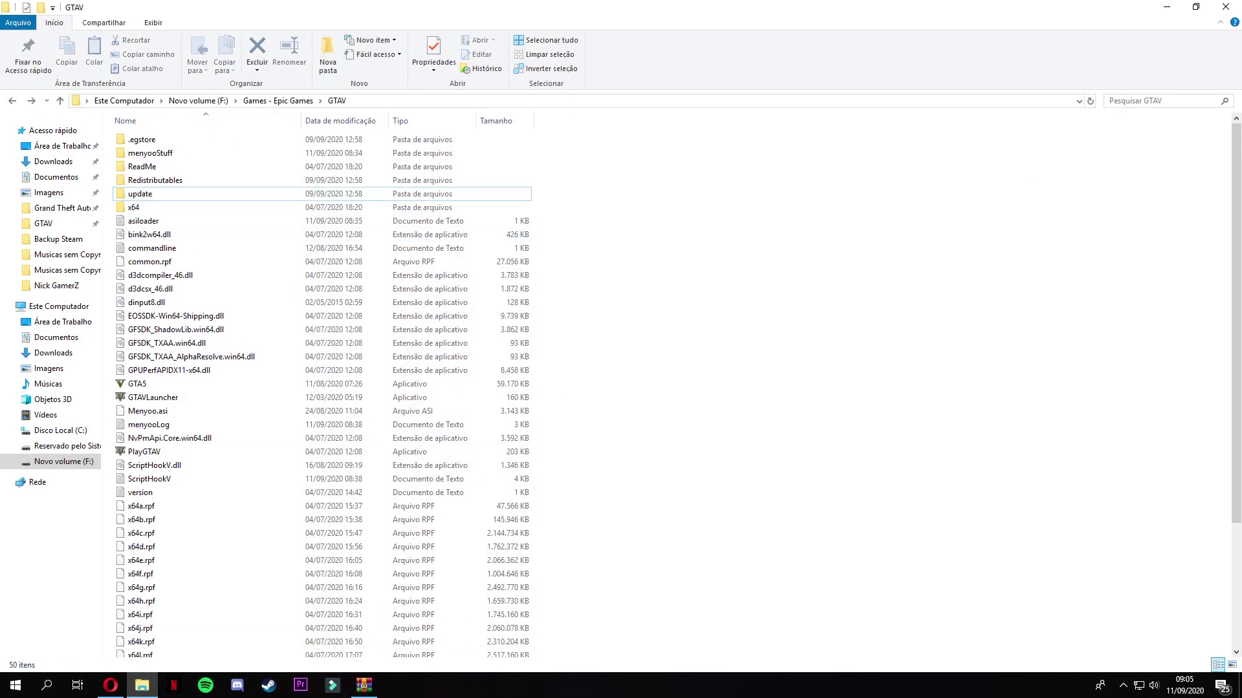
click(364, 685)
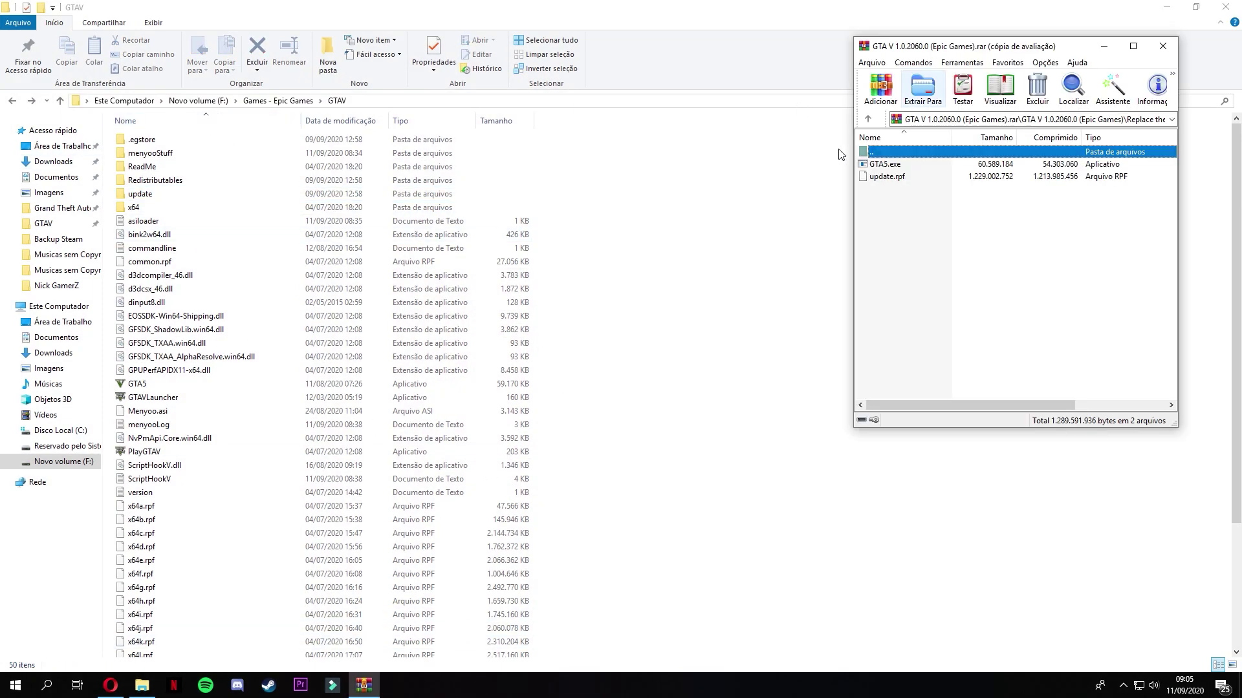
click(909, 168)
drag(919, 170, 737, 410)
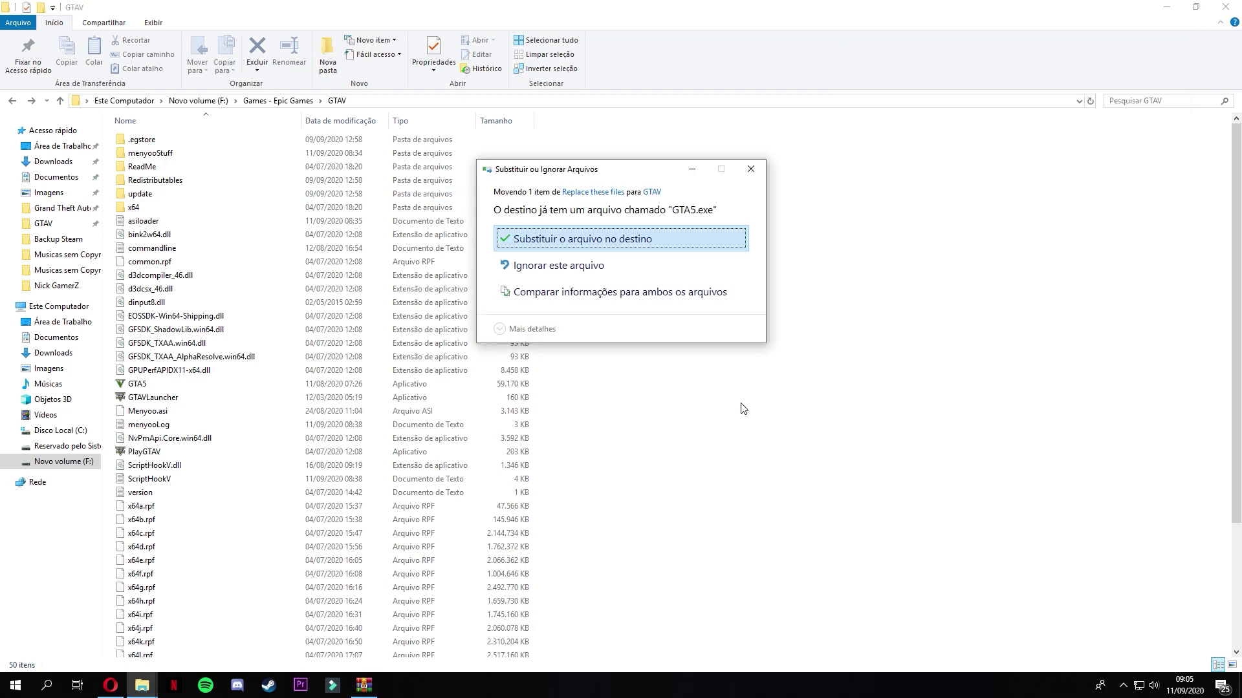
click(633, 239)
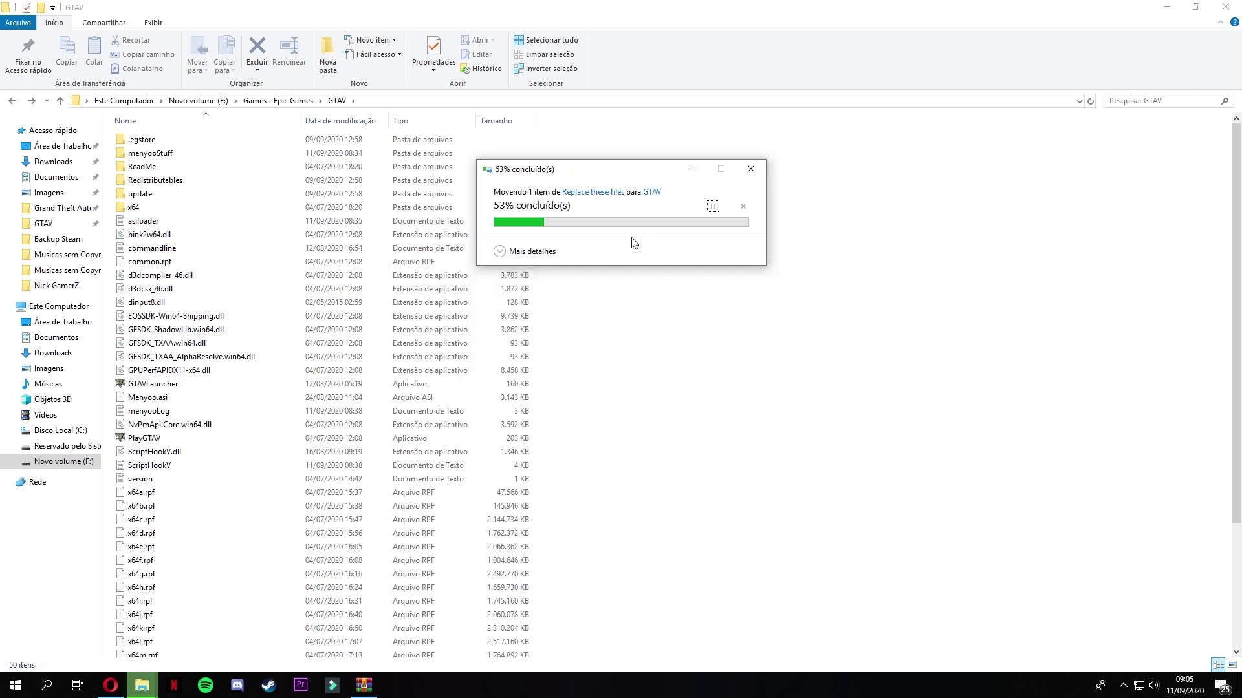
Step: Move update.rpf from the archive into the GTAV update folder, replacing the existing file
double_click(154, 202)
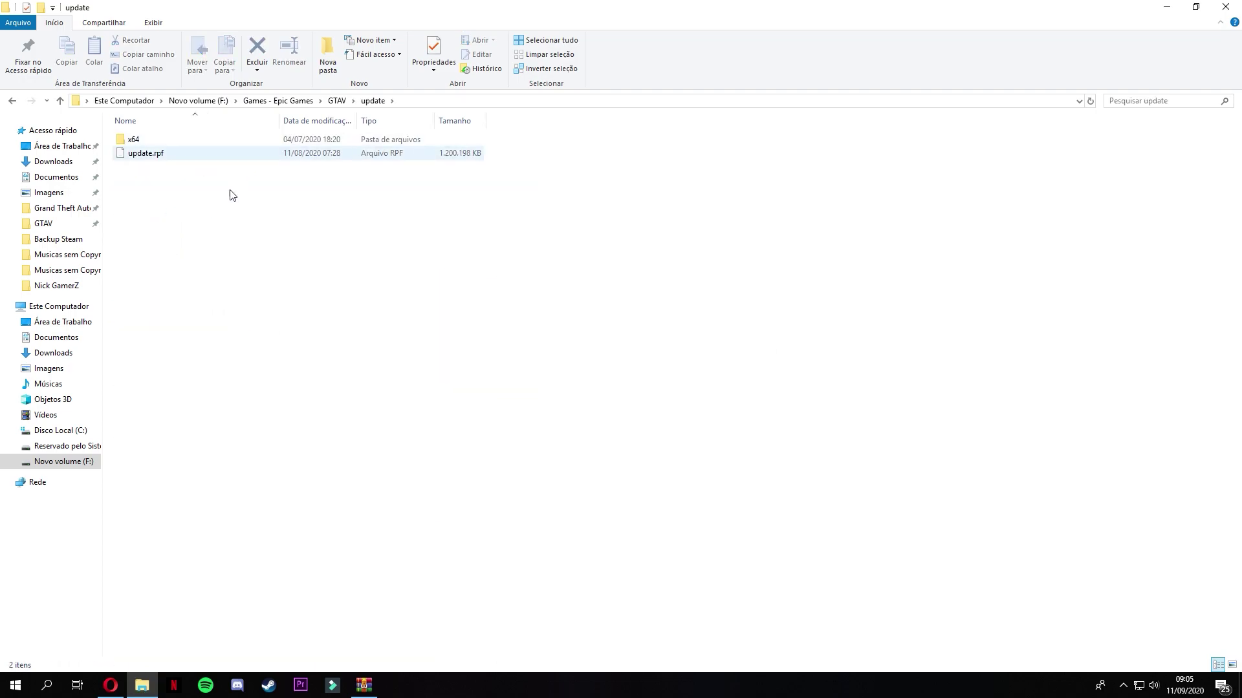
key(alt+Tab)
click(909, 178)
drag(936, 183, 220, 255)
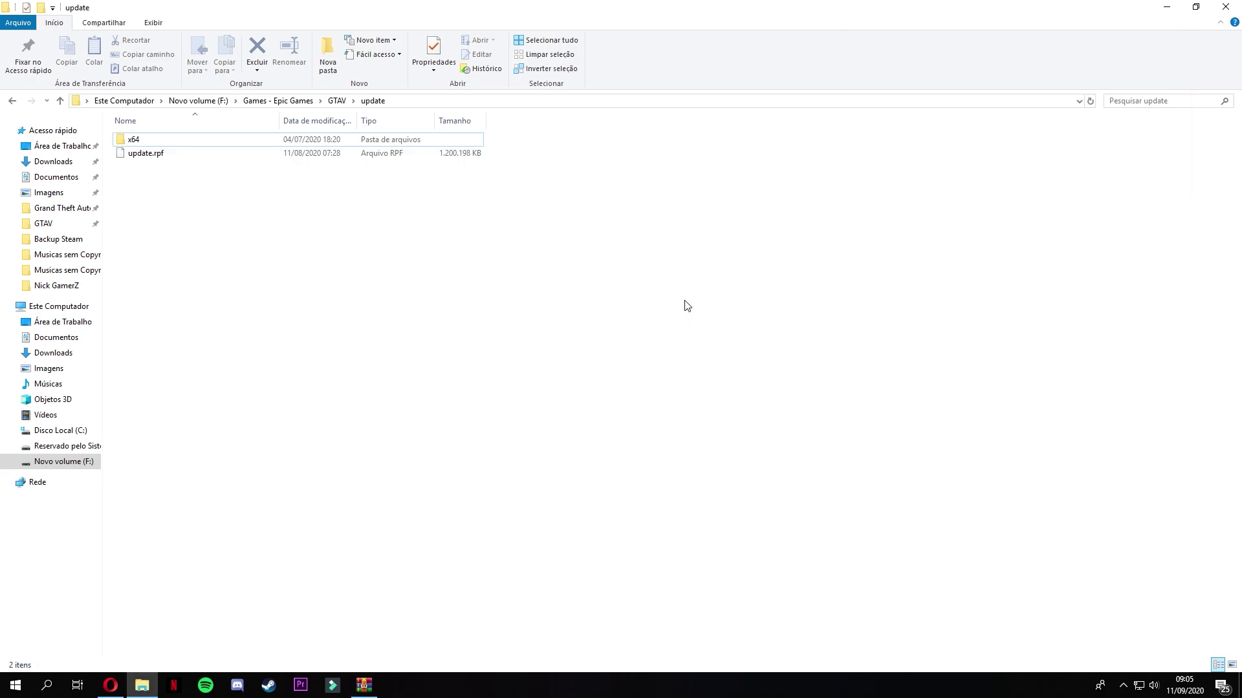
click(615, 245)
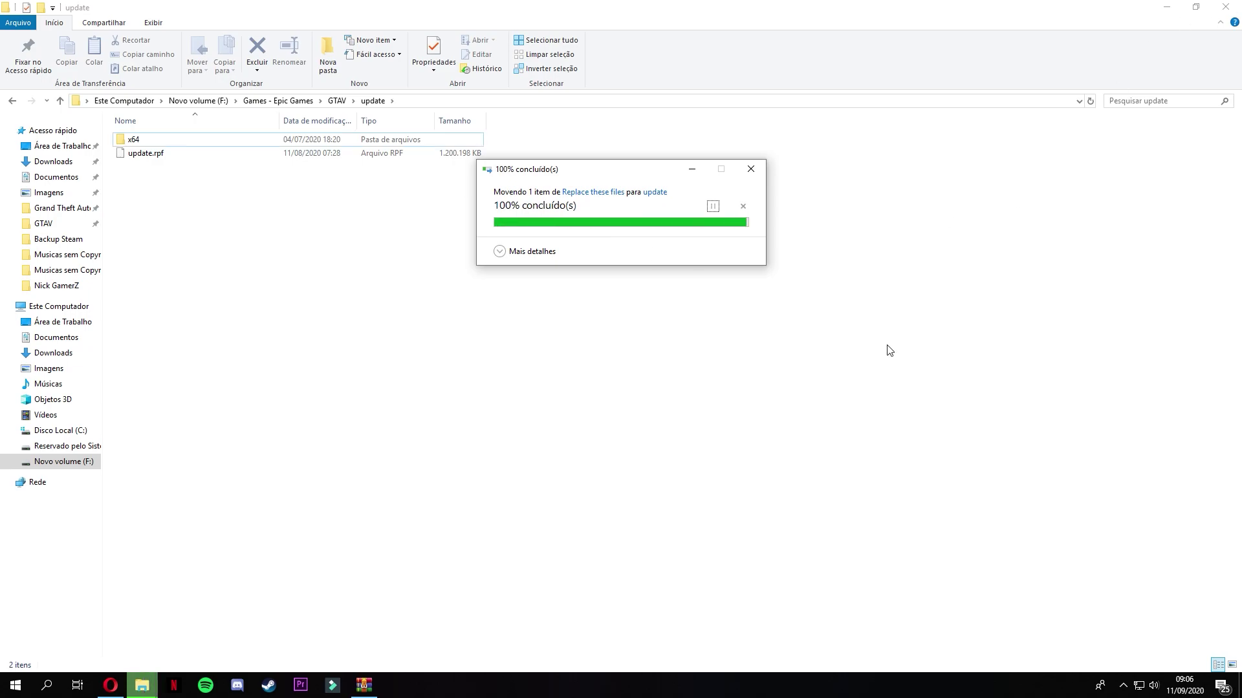
Step: Minimize the update folder window and open Readme.txt from the archive to read its launch instructions
click(1172, 9)
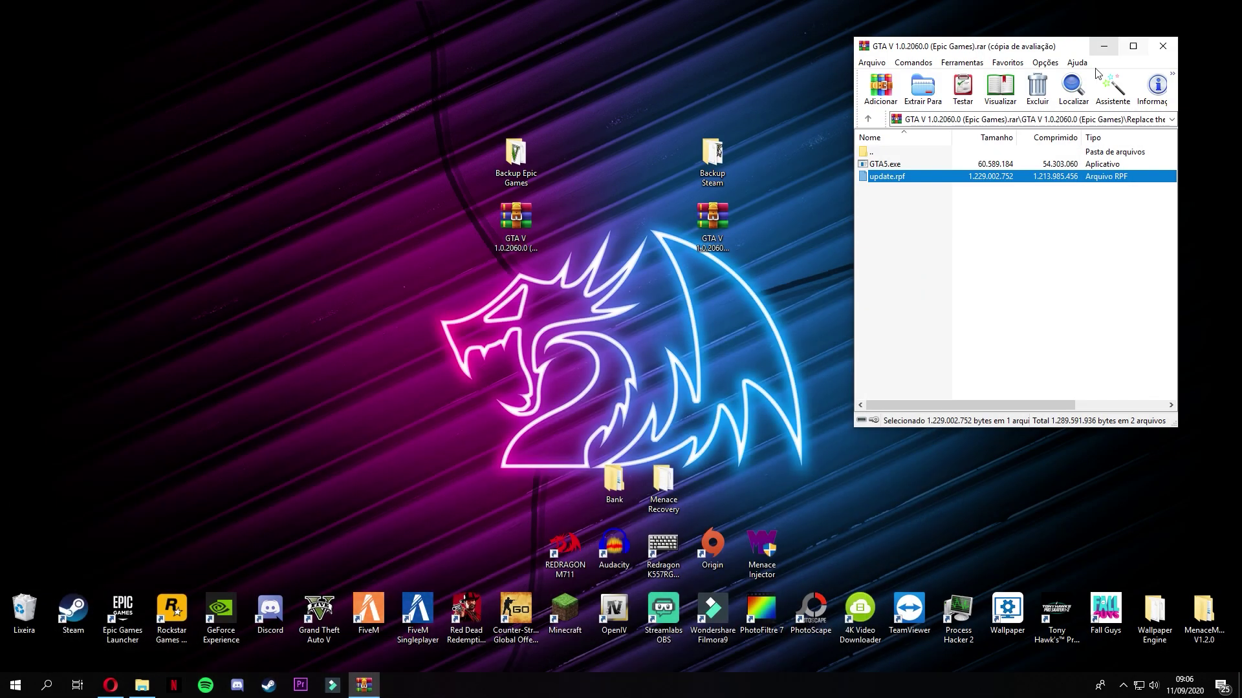
key(BackSpace)
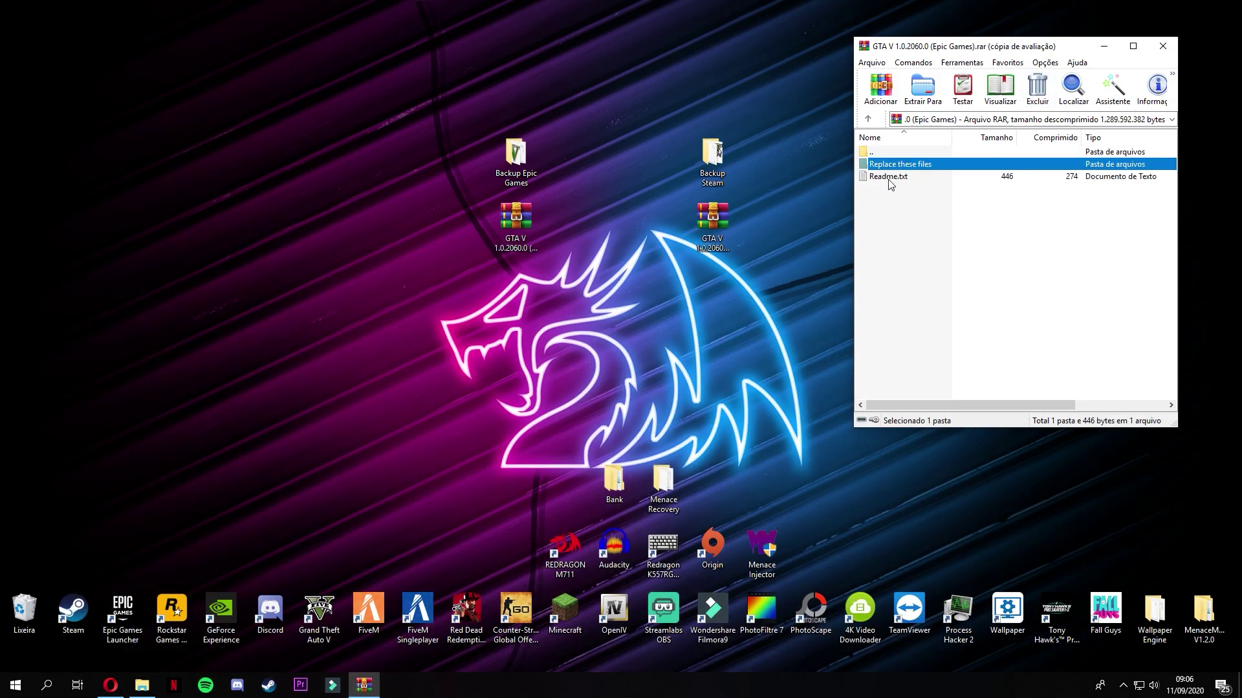
double_click(887, 177)
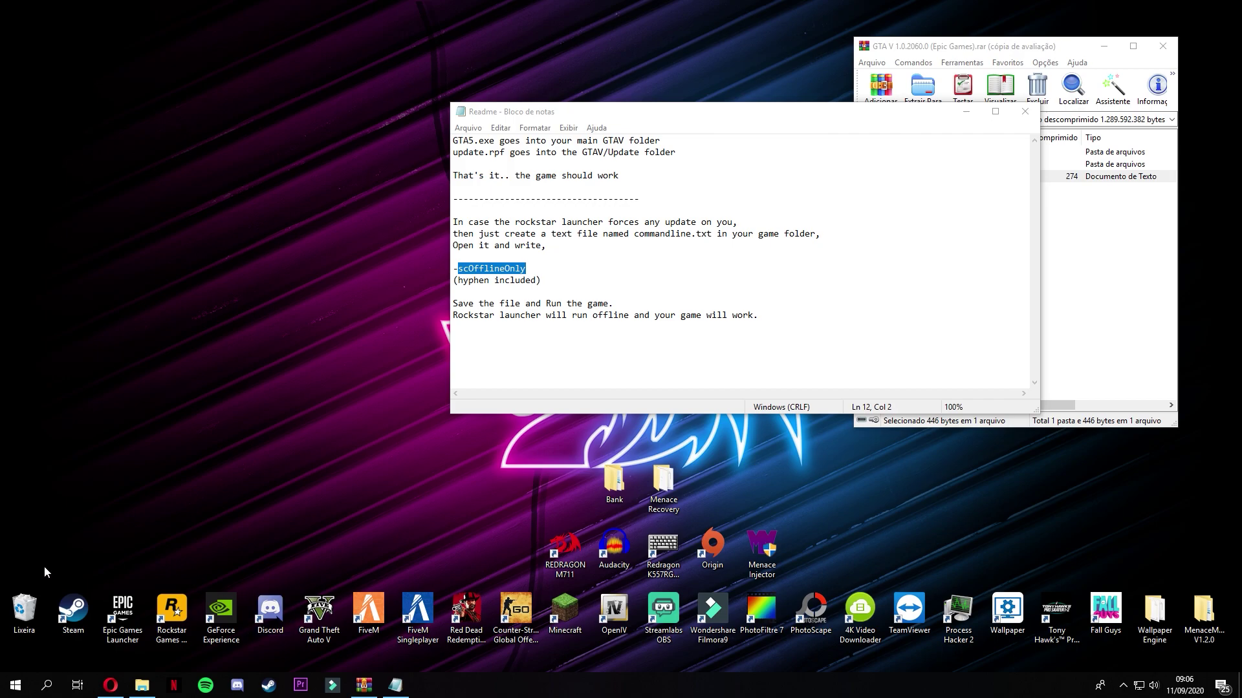
Step: Switch to the Epic Games Launcher, open its settings, and expand the Grand Theft Auto V options under game management
double_click(140, 618)
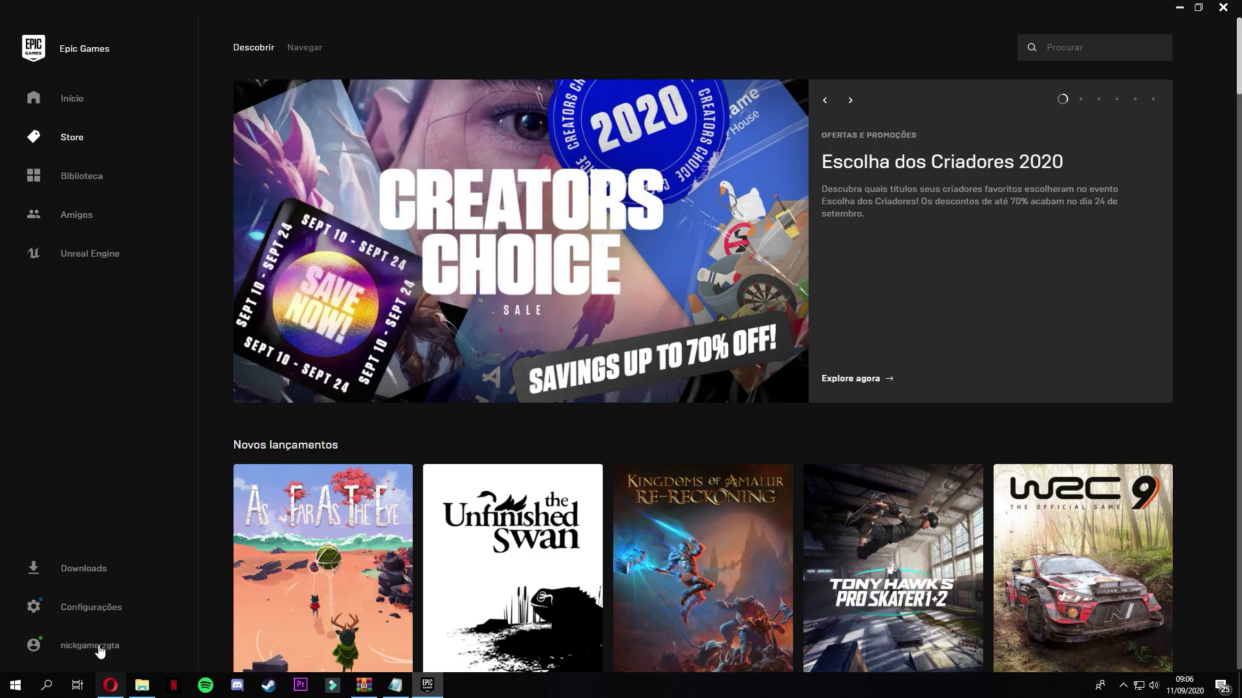
click(100, 611)
scroll(178, 266, down, 10)
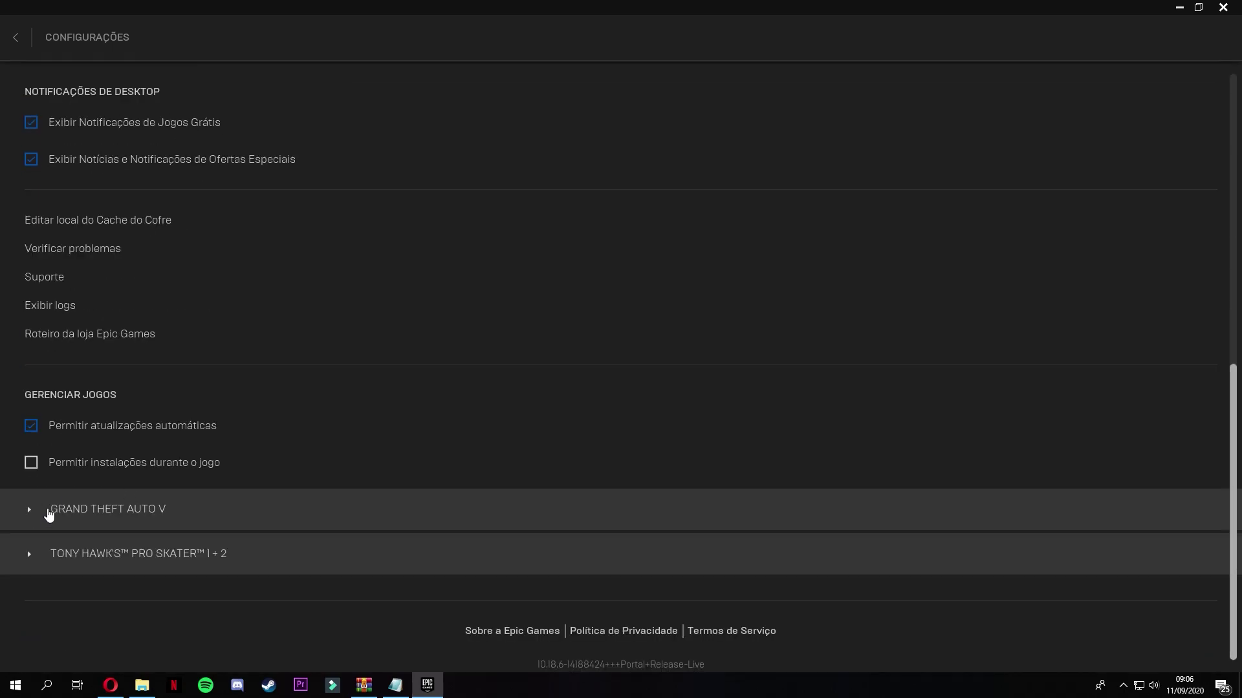
click(46, 511)
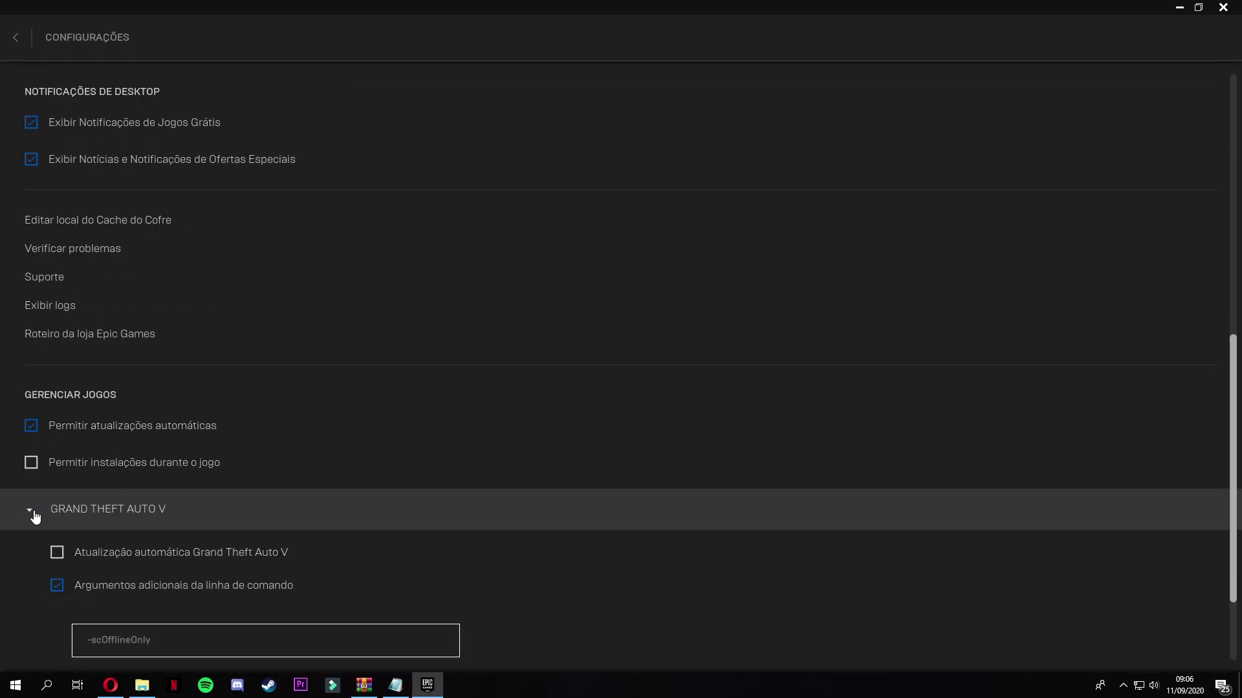
Step: Disable automatic updates for Grand Theft Auto V and enable its additional command-line arguments
click(57, 585)
scroll(57, 550, down, 1)
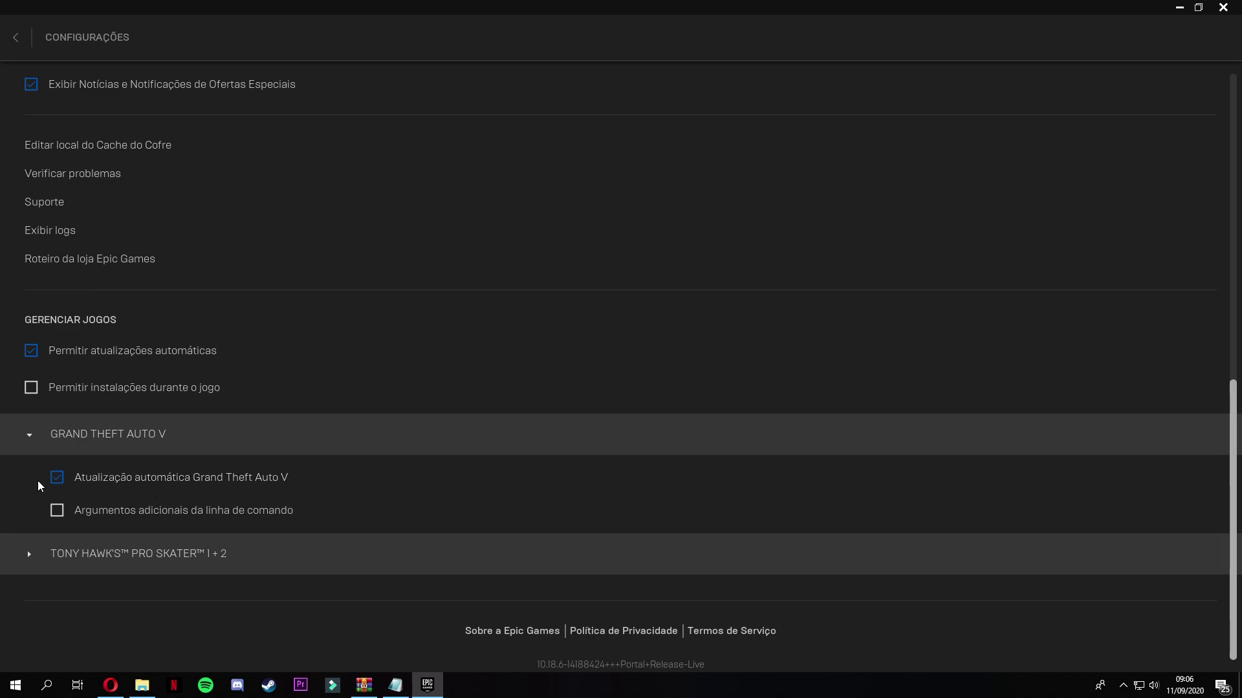
click(57, 478)
click(58, 512)
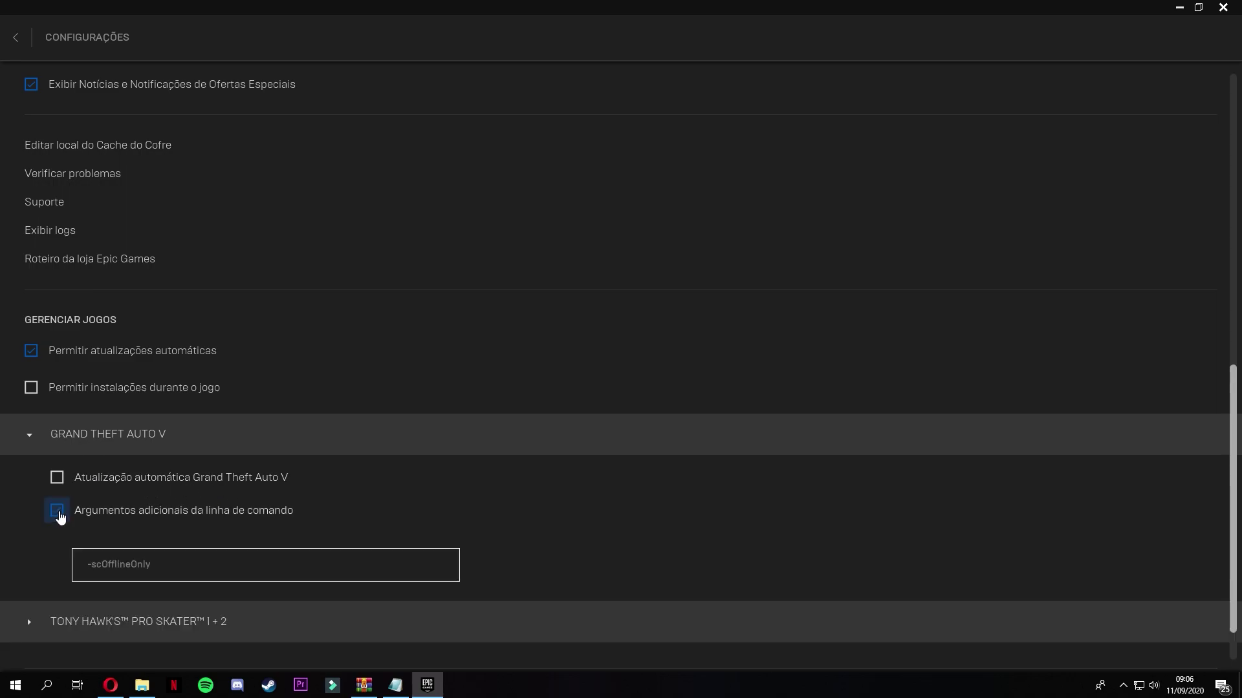
Step: Clear the existing text from Grand Theft Auto V's additional command-line arguments
key(BackSpace)
key(BackSpace)
key(BackSpace)
key(BackSpace)
key(BackSpace)
key(BackSpace)
key(BackSpace)
key(BackSpace)
key(BackSpace)
key(BackSpace)
key(BackSpace)
key(BackSpace)
key(BackSpace)
key(BackSpace)
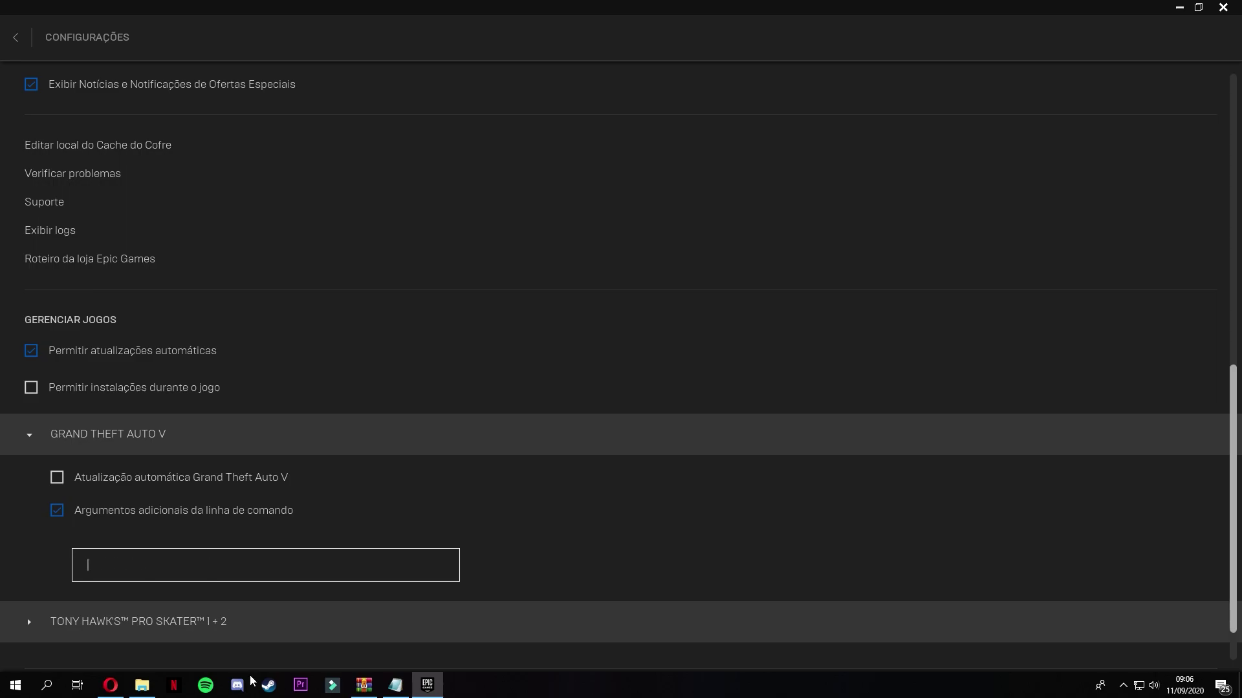
click(364, 685)
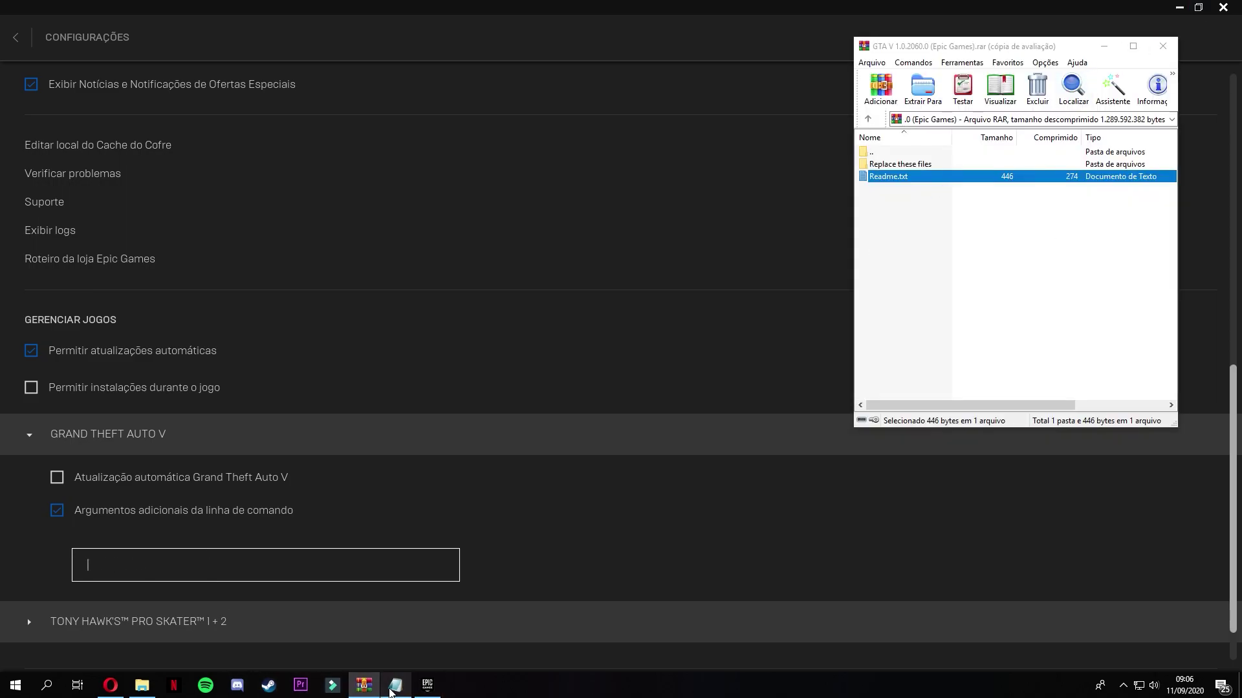
click(390, 690)
key(End)
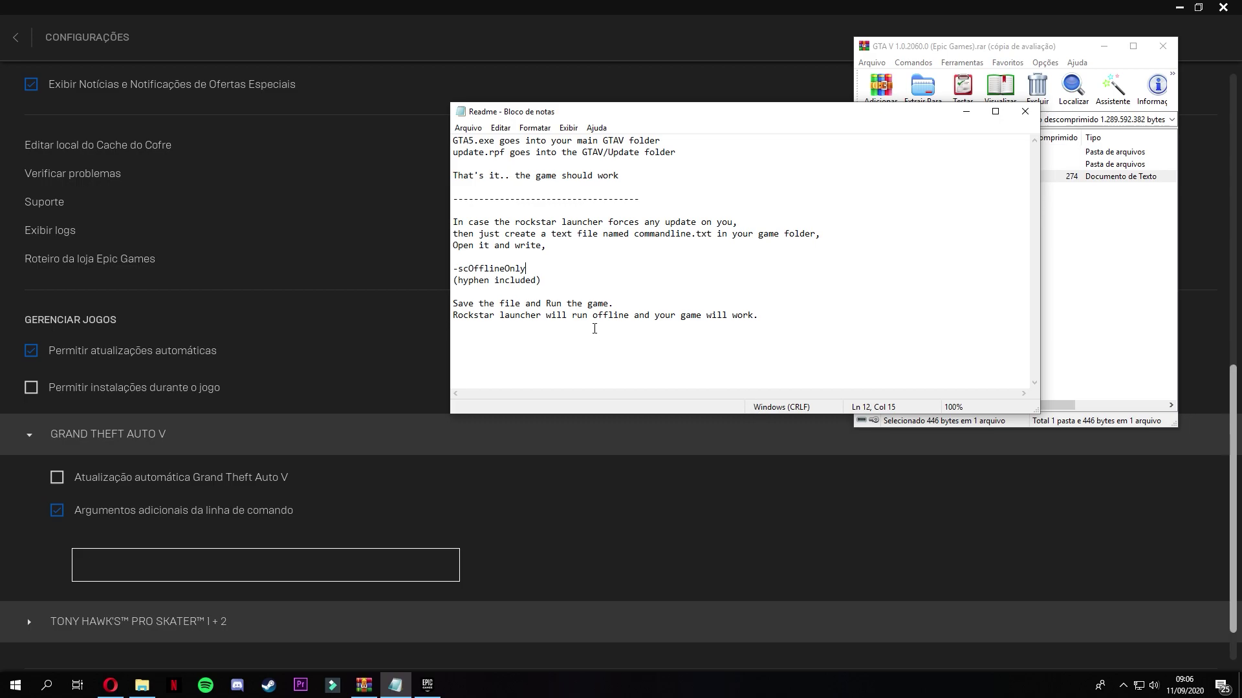
click(1025, 111)
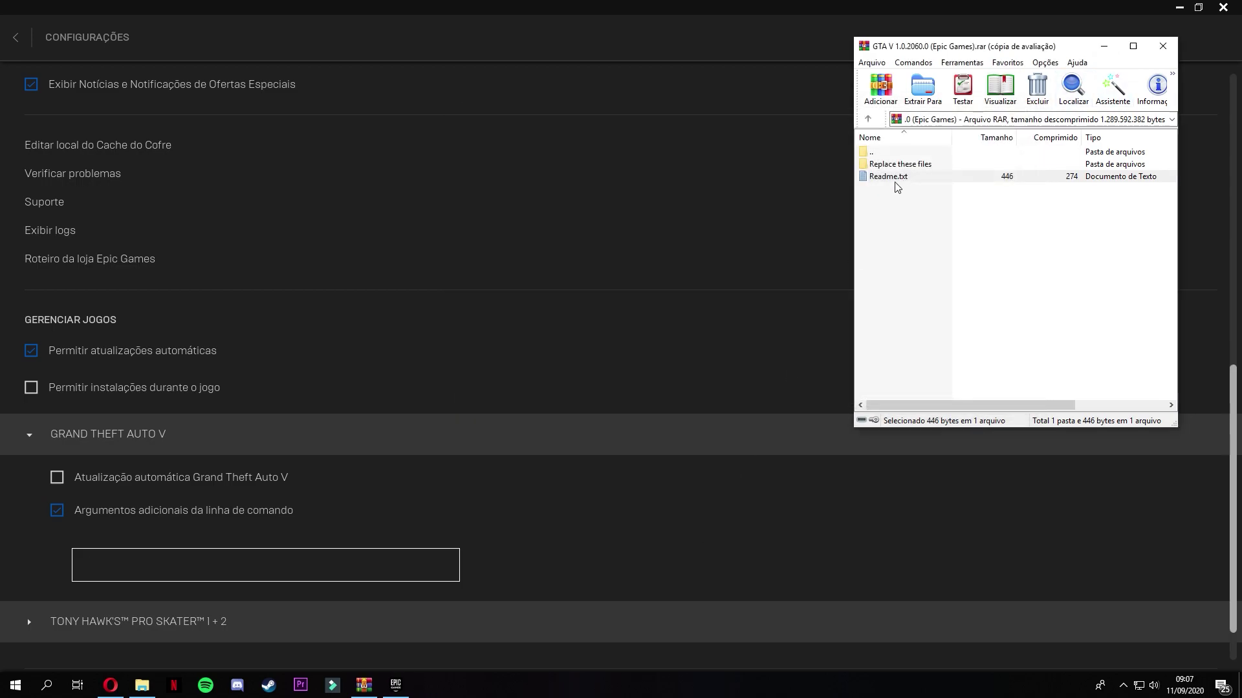
Step: Copy -scOfflineOnly from the archive's Readme.txt and paste it as Grand Theft Auto V's additional command-line argument
click(896, 181)
click(895, 181)
double_click(940, 178)
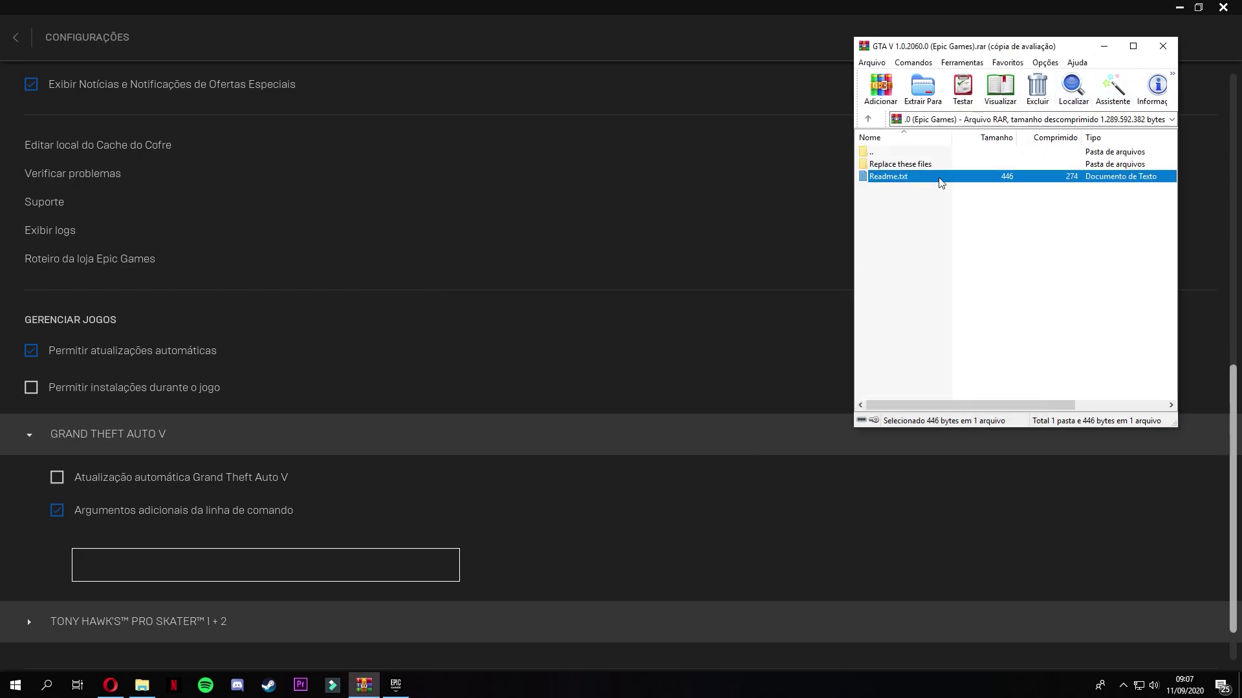
drag(520, 268, 455, 275)
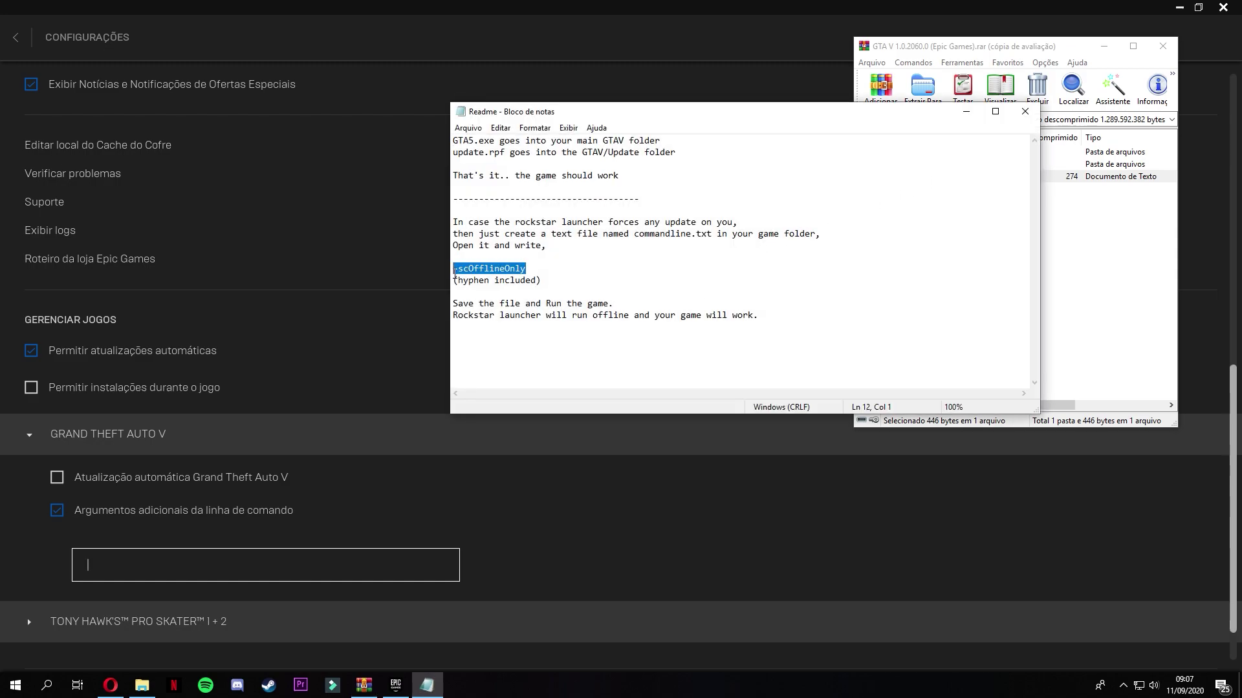
right_click(471, 269)
click(517, 315)
click(164, 563)
key(ctrl+v)
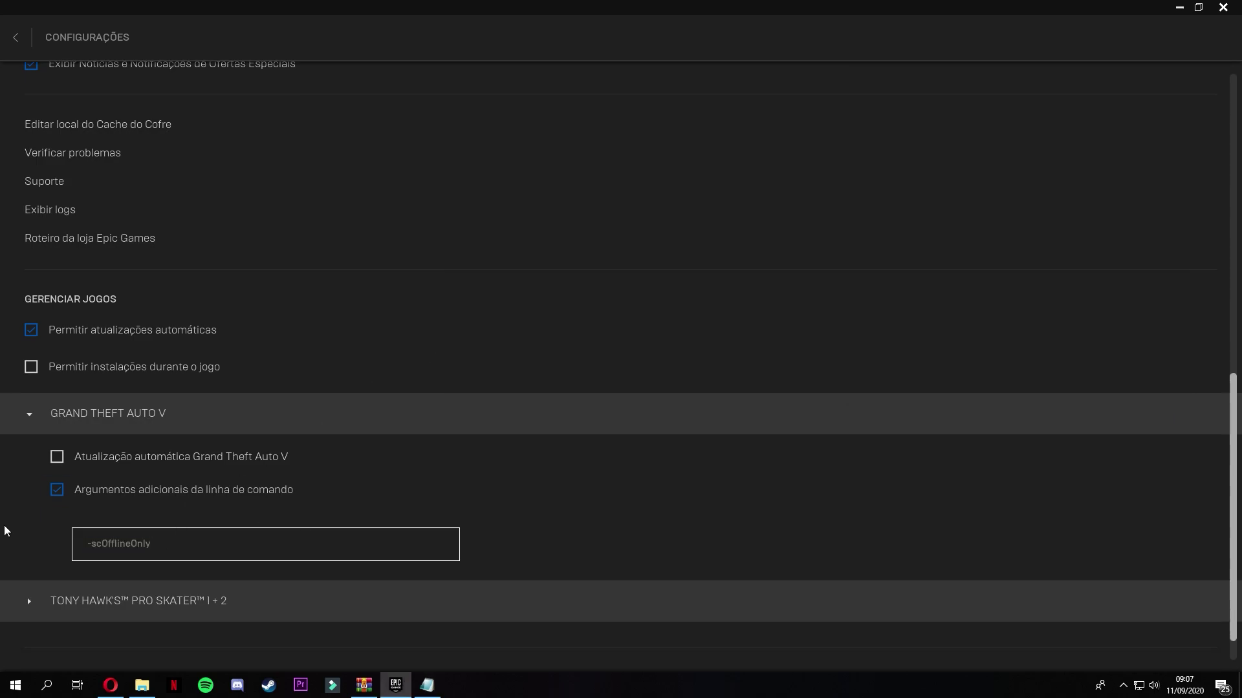
Step: Launch Grand Theft Auto V from the Epic Games library, allowing the Rockstar Games Installer to make changes, and open the Menyoo menu in the game
scroll(149, 504, down, 2)
scroll(188, 514, up, 3)
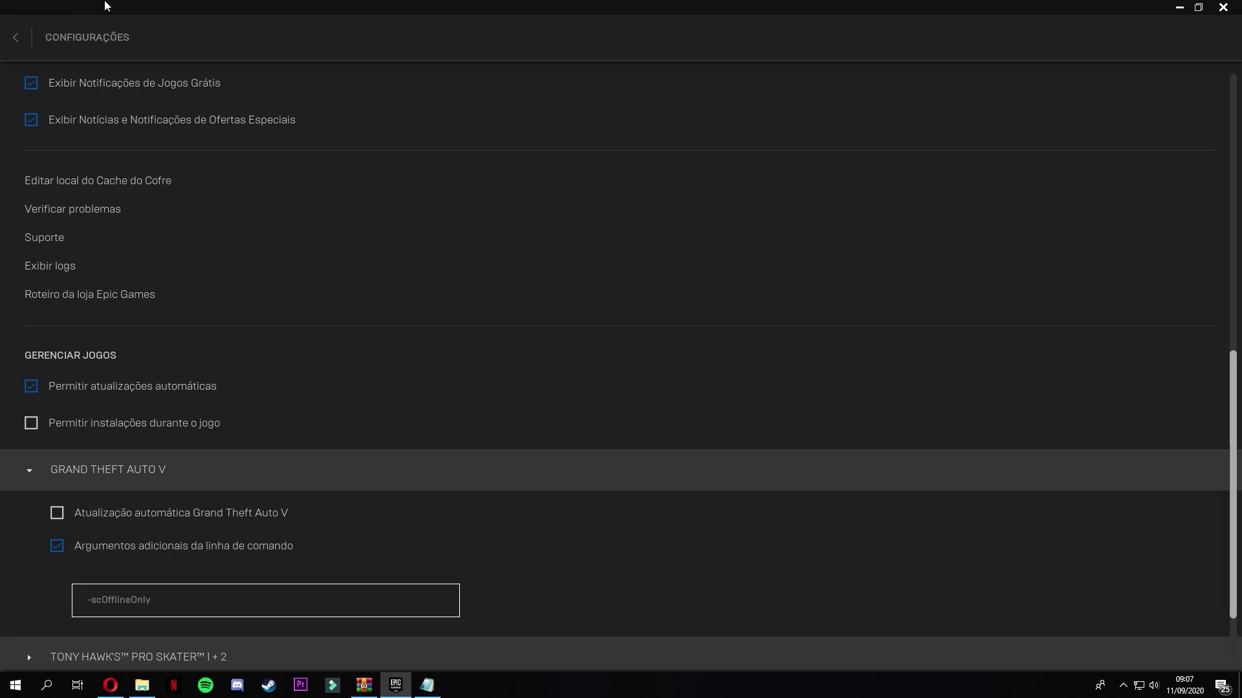
click(16, 38)
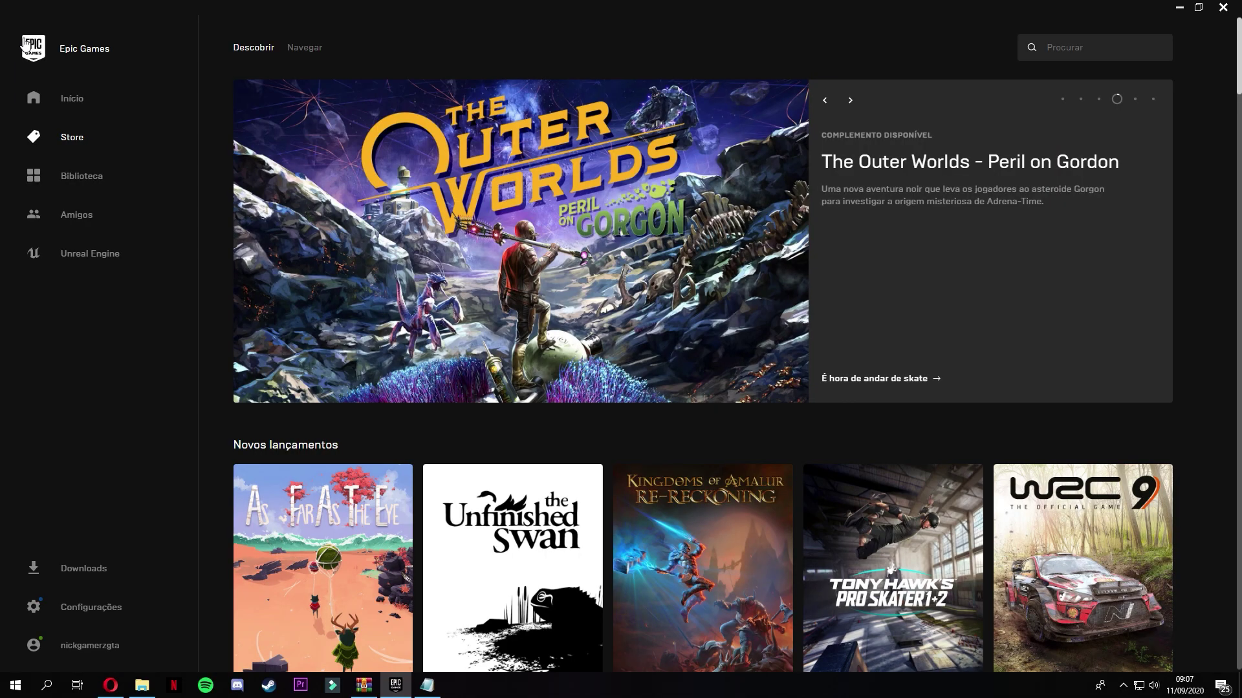
click(75, 192)
click(272, 296)
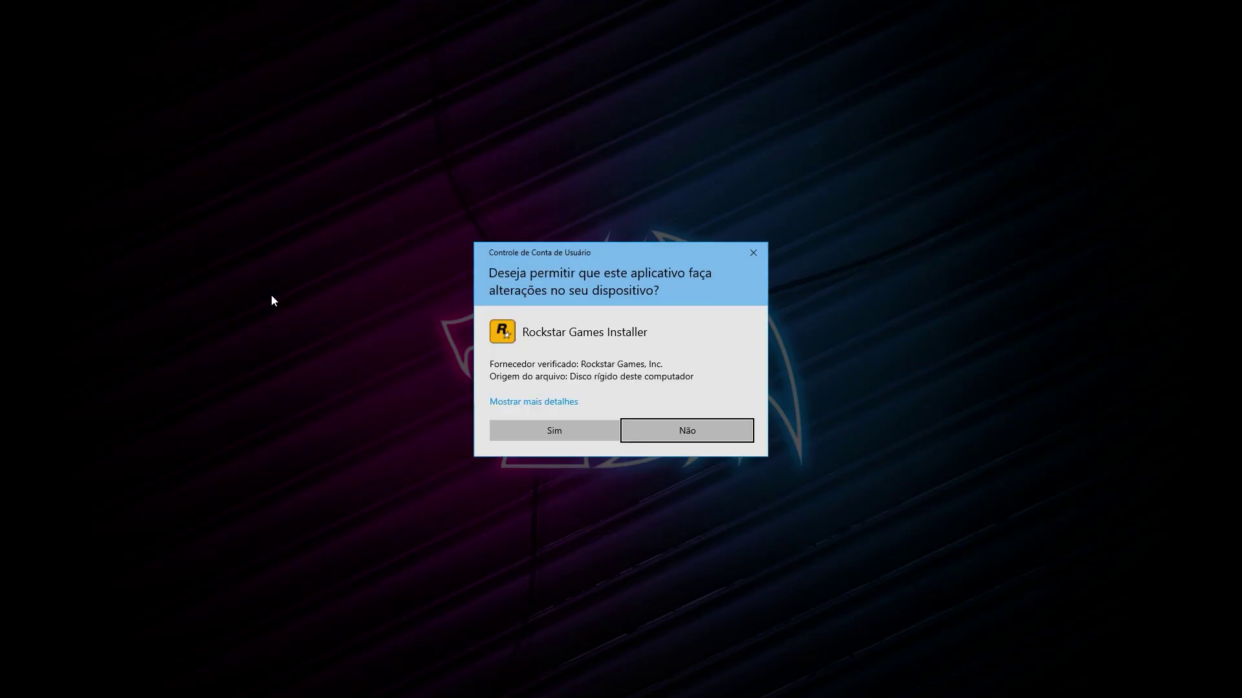
click(568, 432)
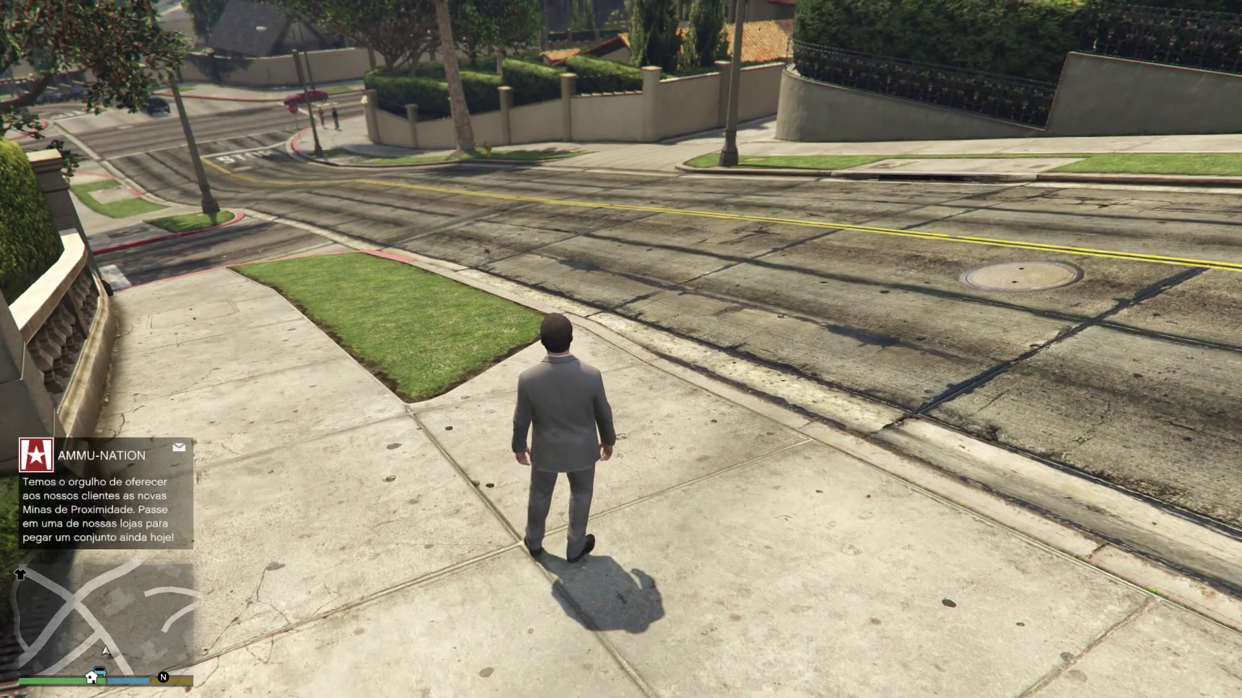
key(F8)
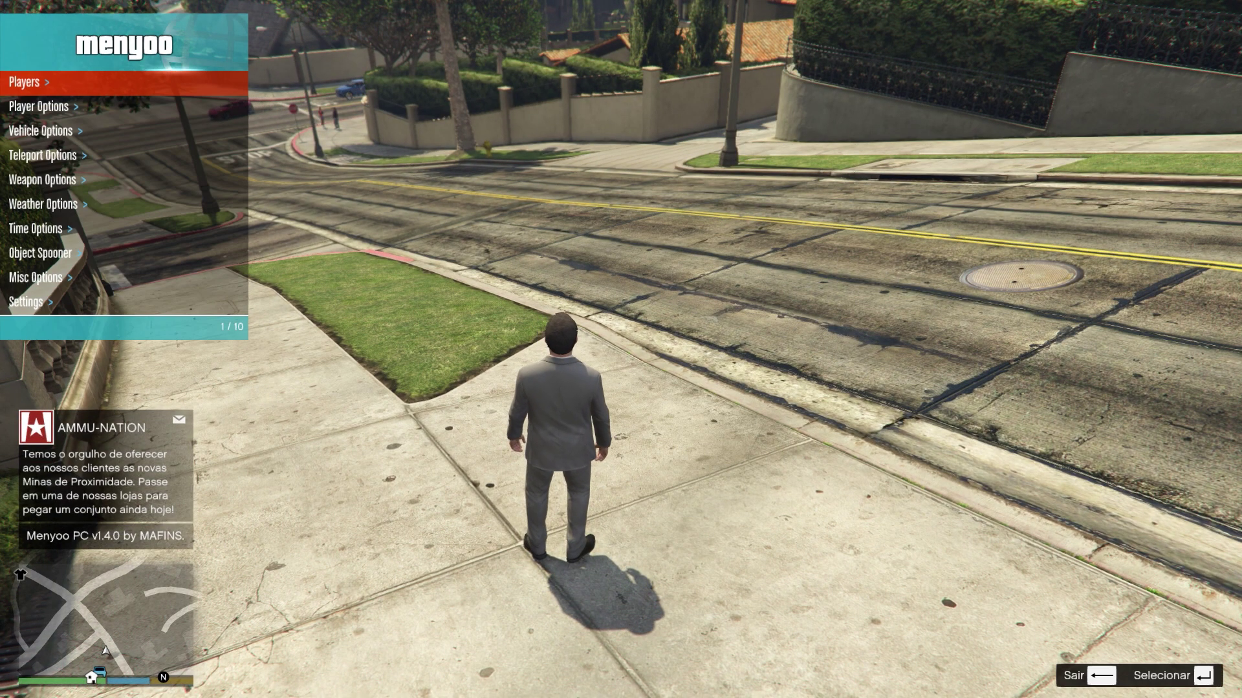
Step: Open the vehicle spawner from Menyoo's Vehicle Options
key(Down)
key(Down)
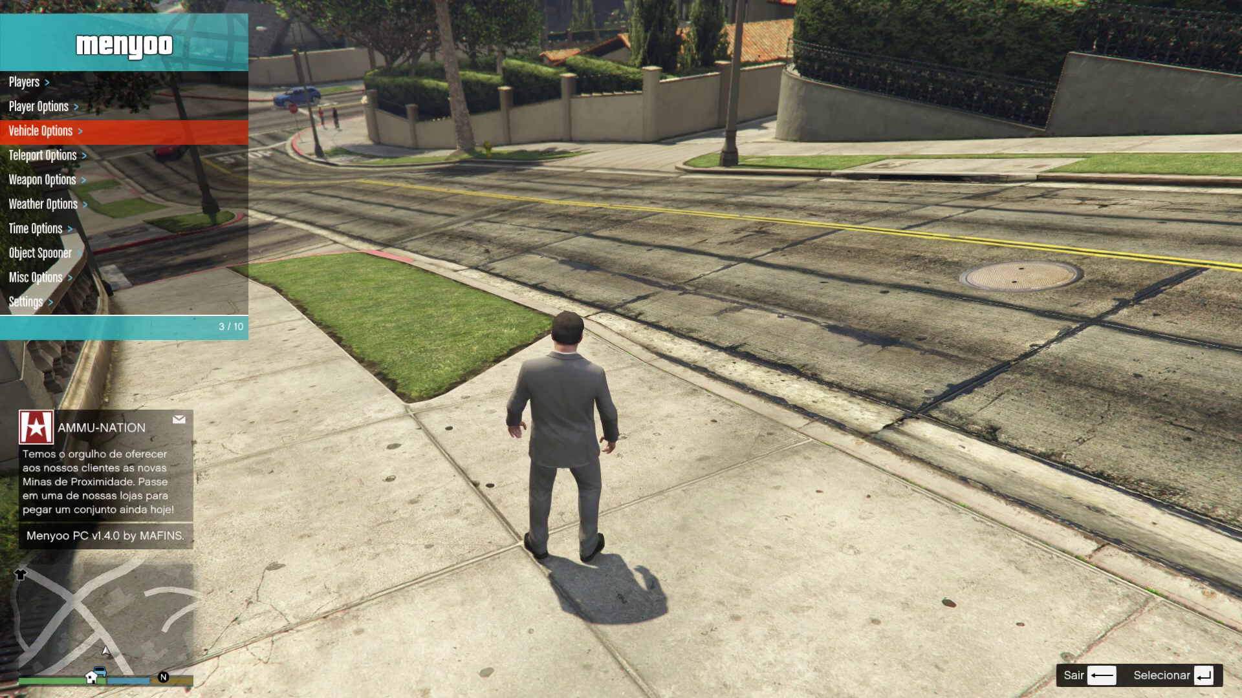
key(Return)
key(Down)
key(Return)
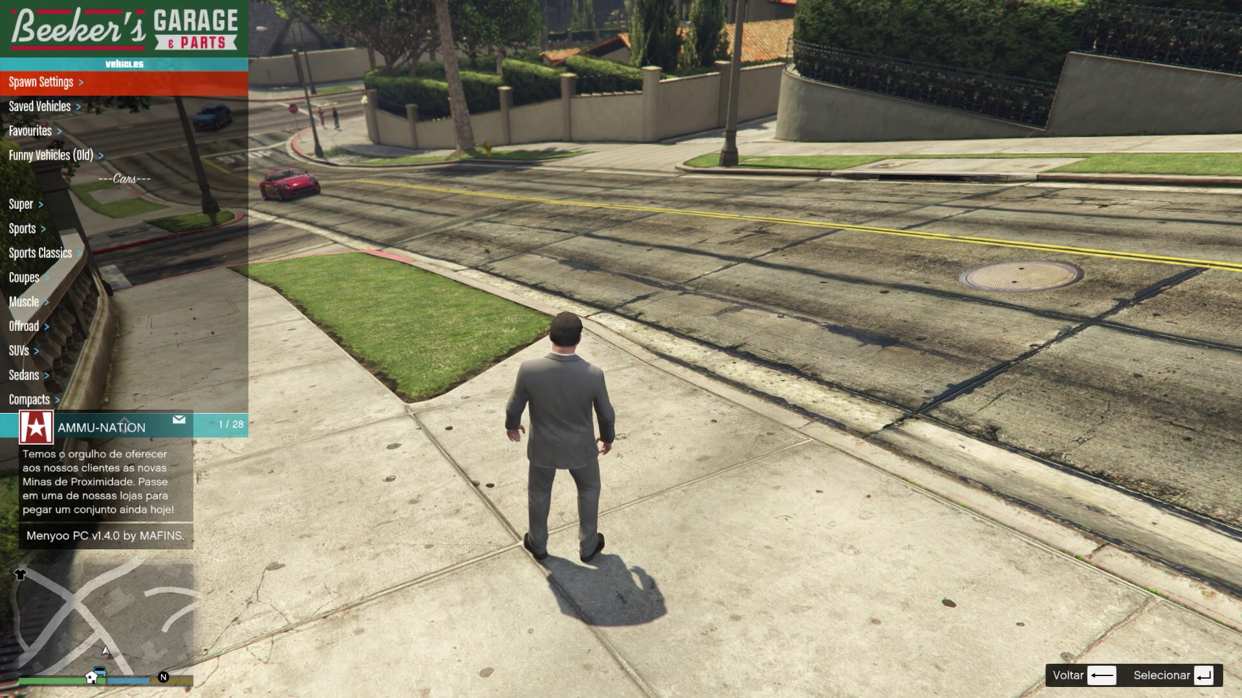
Step: Choose a car category in Menyoo's vehicle list and spawn an orange Coquette
key(Down)
key(Down)
key(Down)
key(Down)
key(Down)
key(Return)
key(Down)
key(Down)
key(Down)
key(Down)
key(Down)
key(Down)
key(Down)
key(Down)
key(Down)
key(Down)
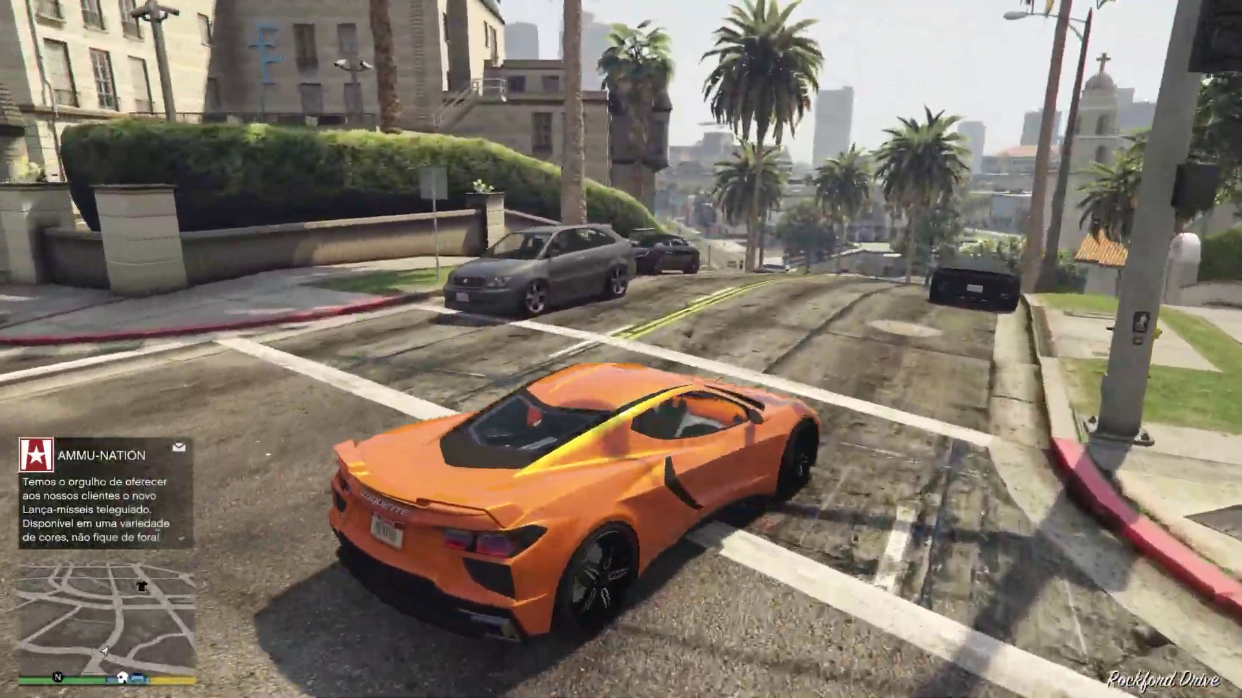
Step: Test-drive the Coquette down Rockford Drive and onto Boulevard Del Perro, stopping before the traffic lights
key(a)
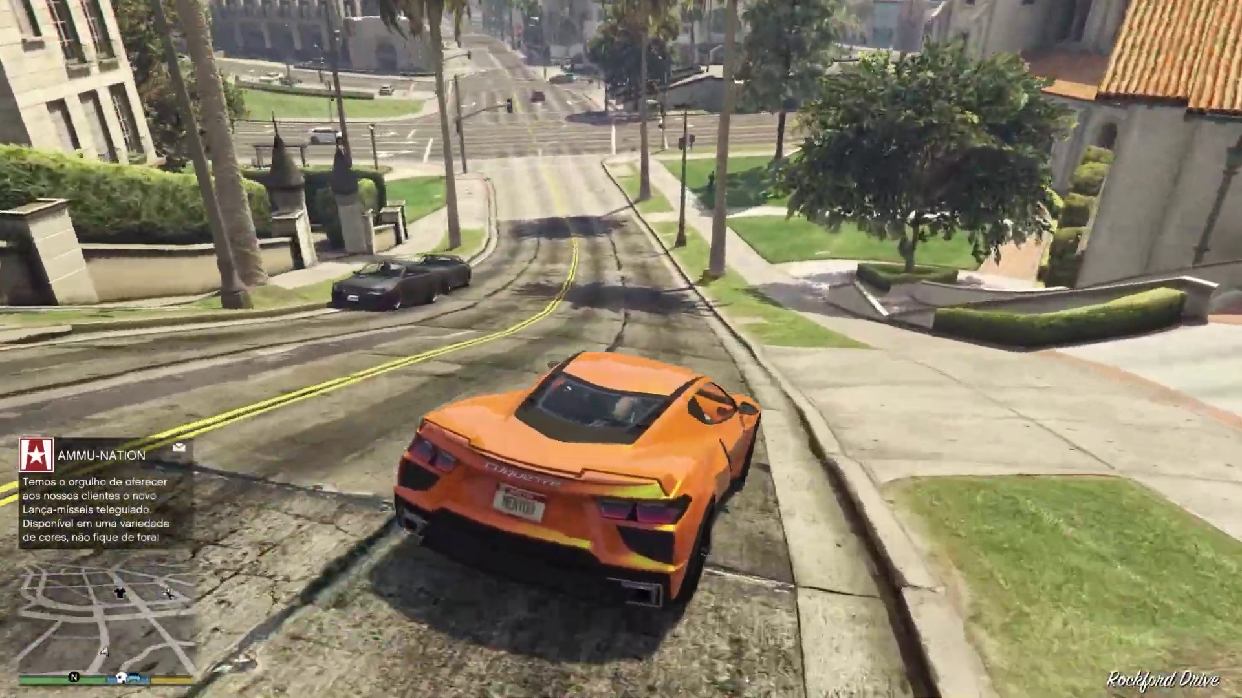
key(d)
key(d)
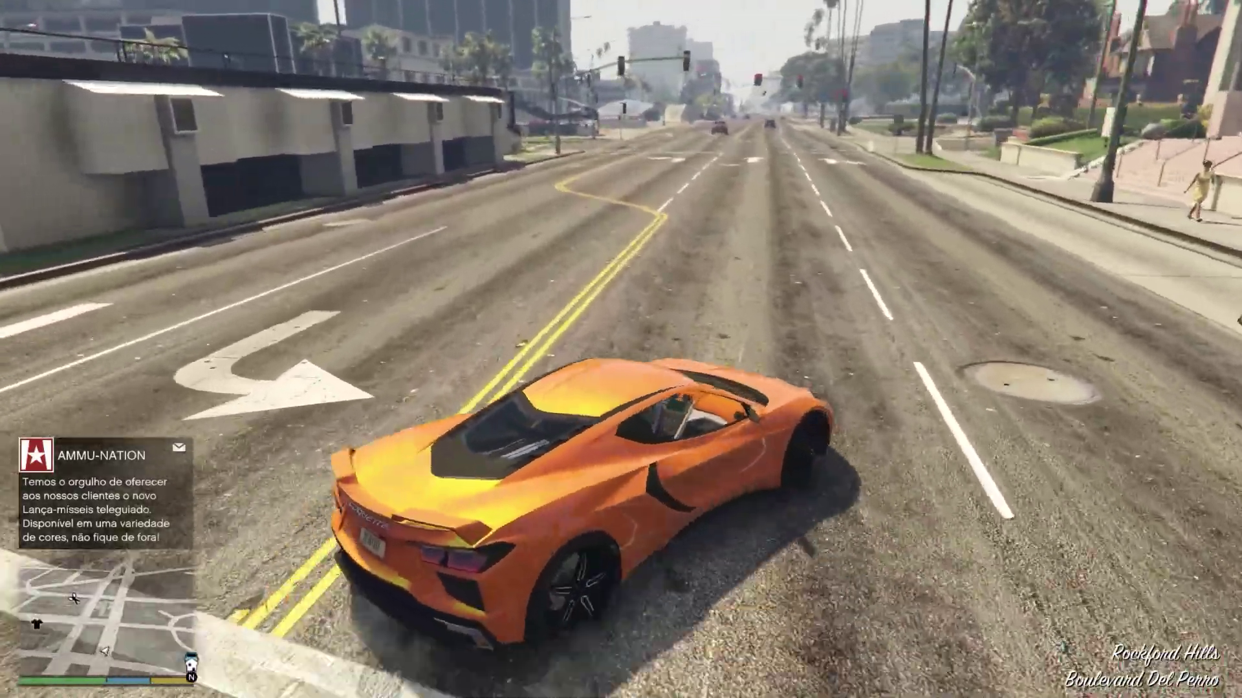
key(s)
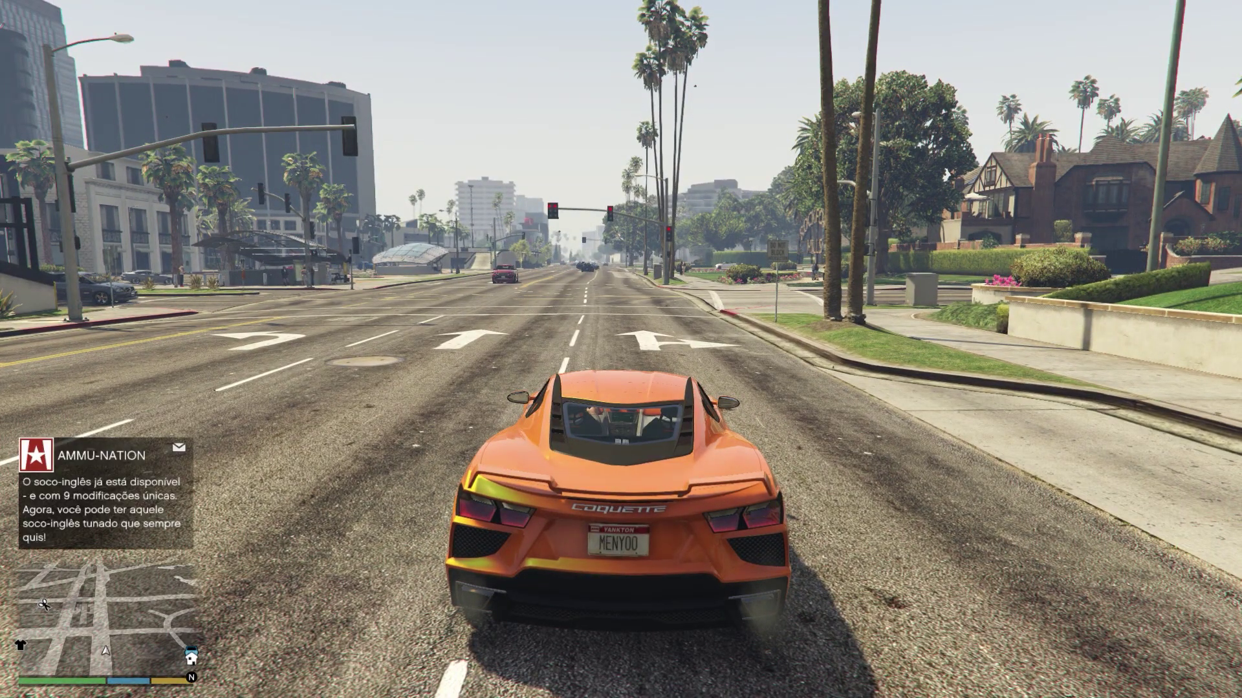
Step: Switch to the Epic Games Launcher, check Grand Theft Auto V's status in the library, and close the launcher window
key(alt)
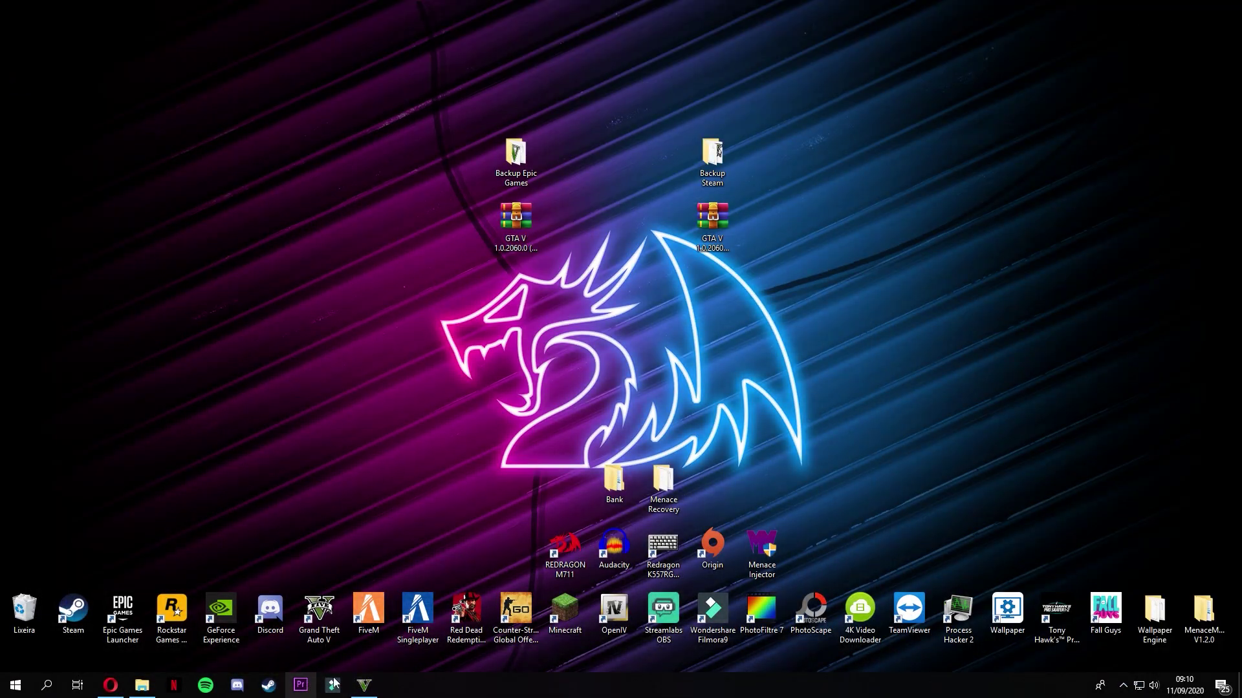
click(127, 606)
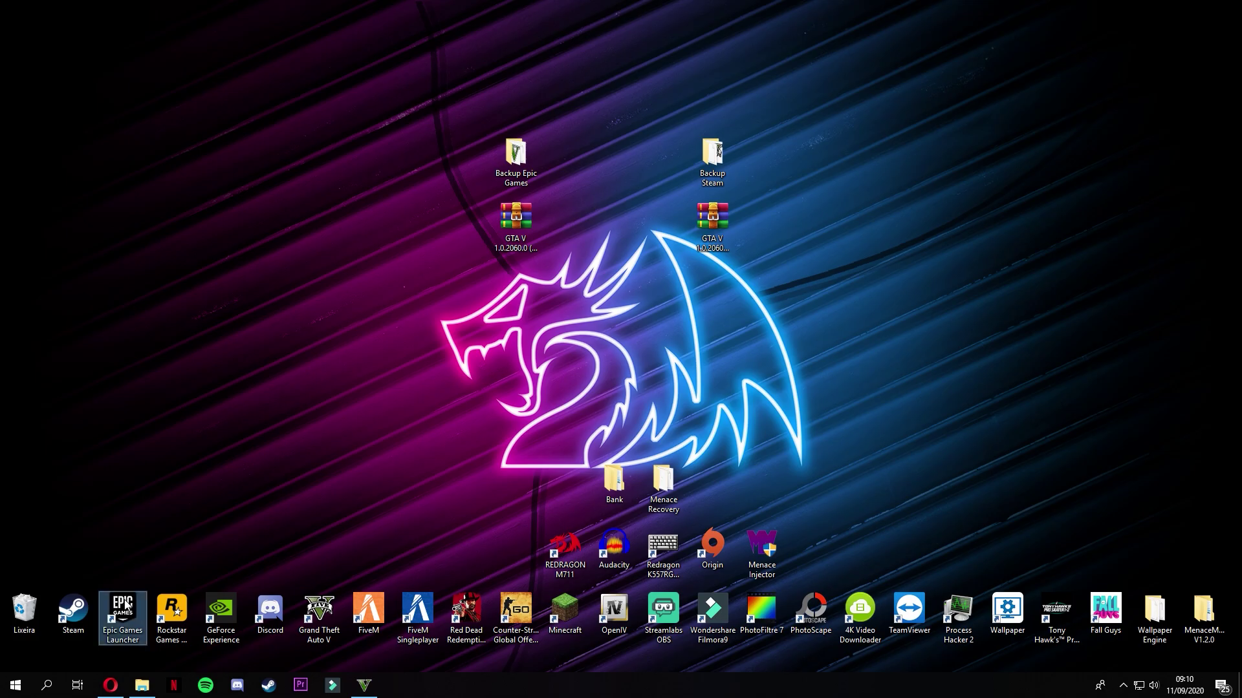
double_click(126, 606)
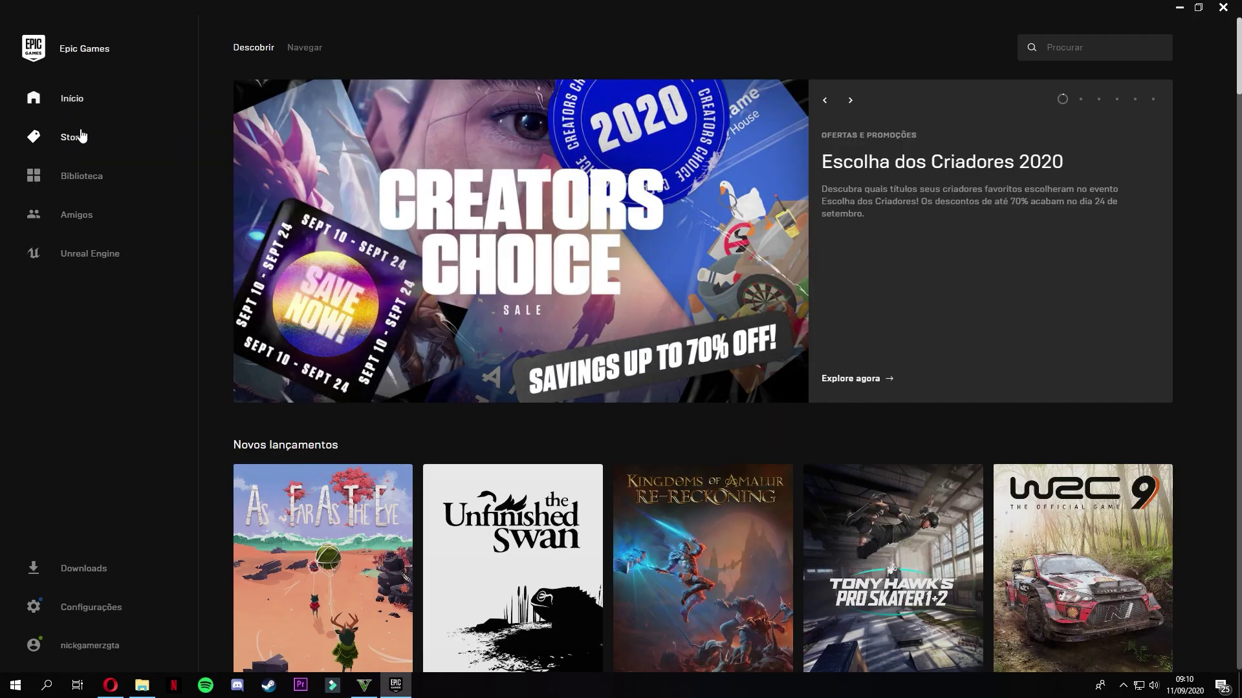
click(89, 183)
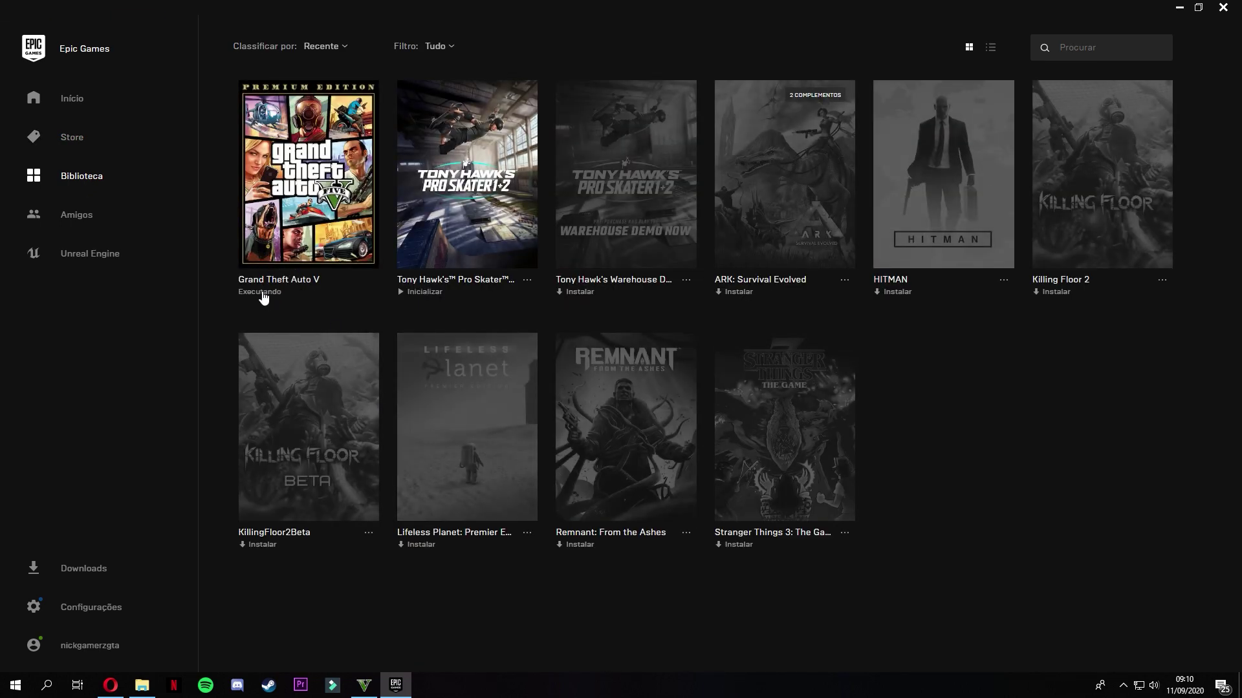
click(1223, 7)
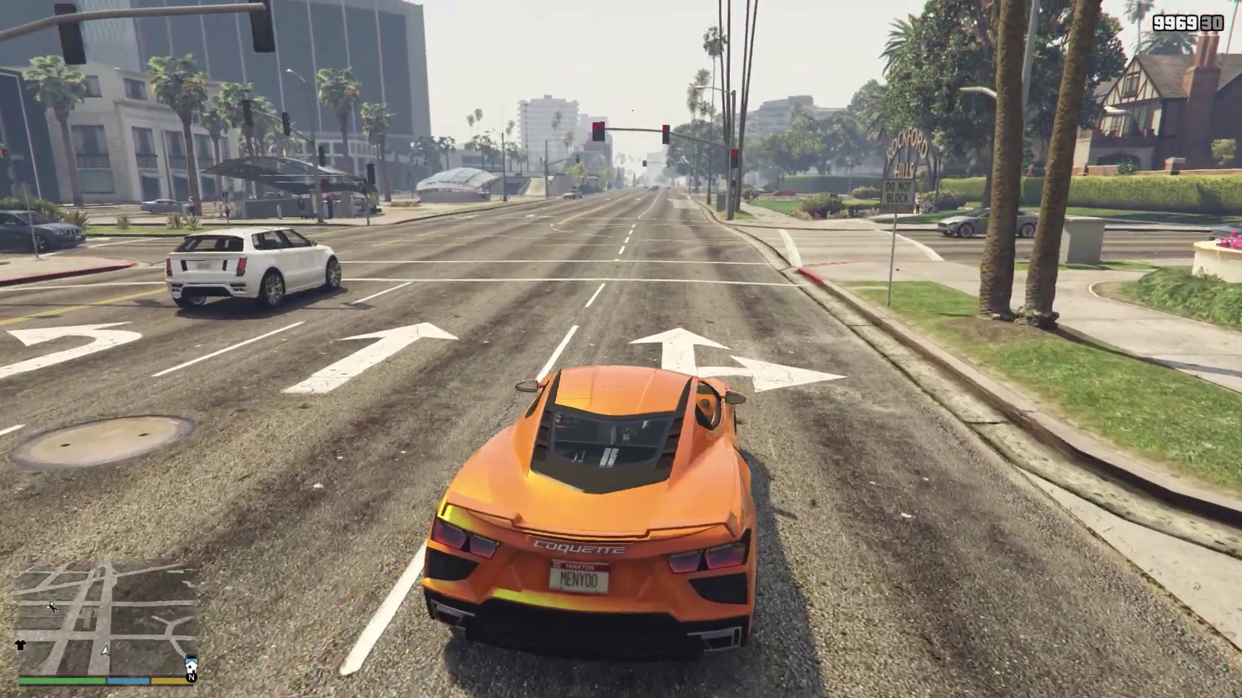
Step: Return to the game, drive the Coquette straight ahead past Portola Drive to Mad Wayne Thunder Drive, and exit the game
key(w)
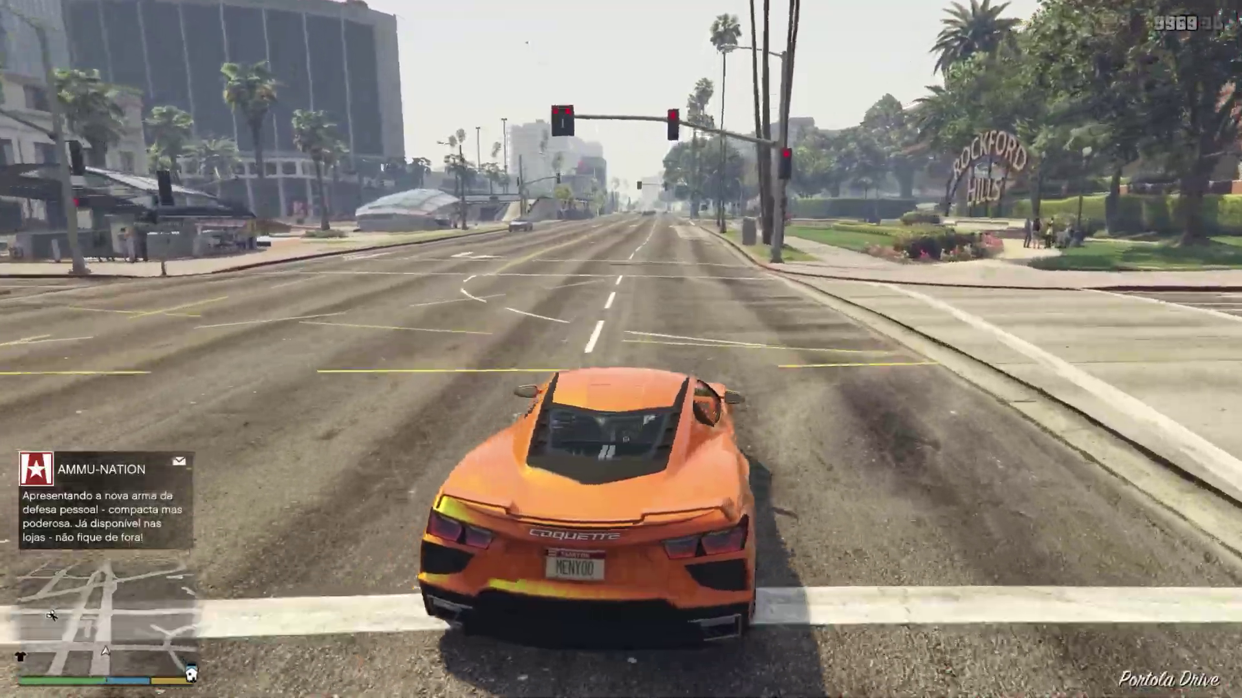
key(w)
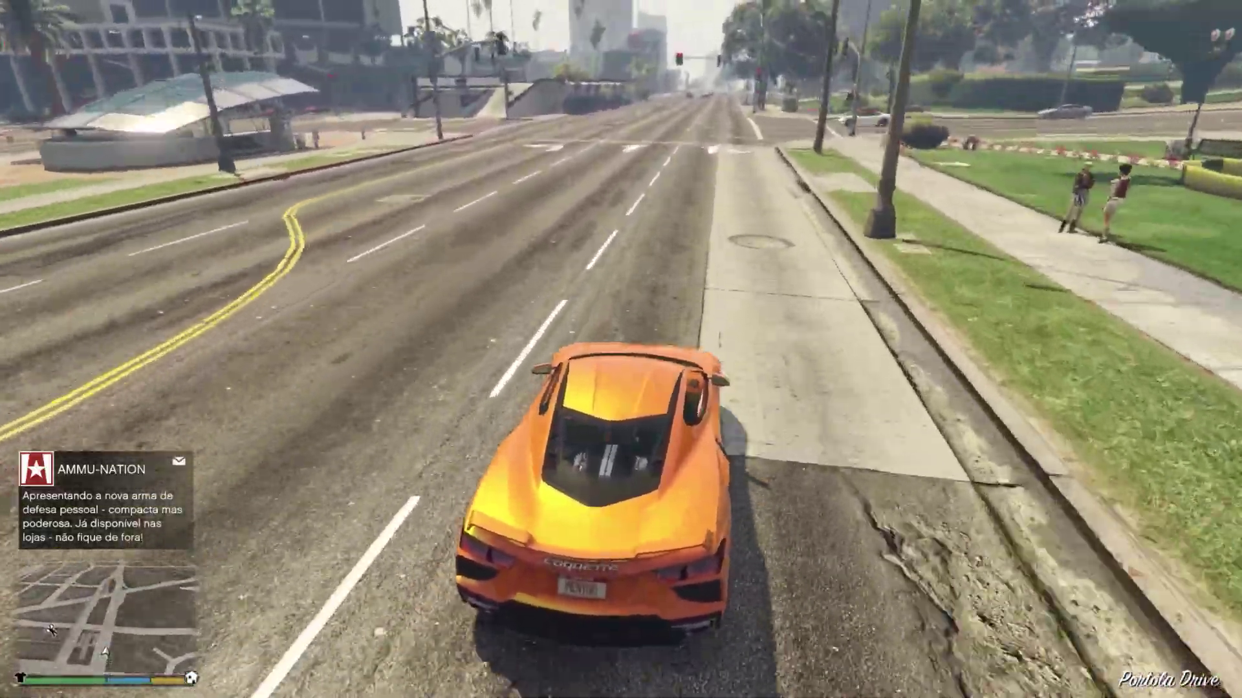
key(w)
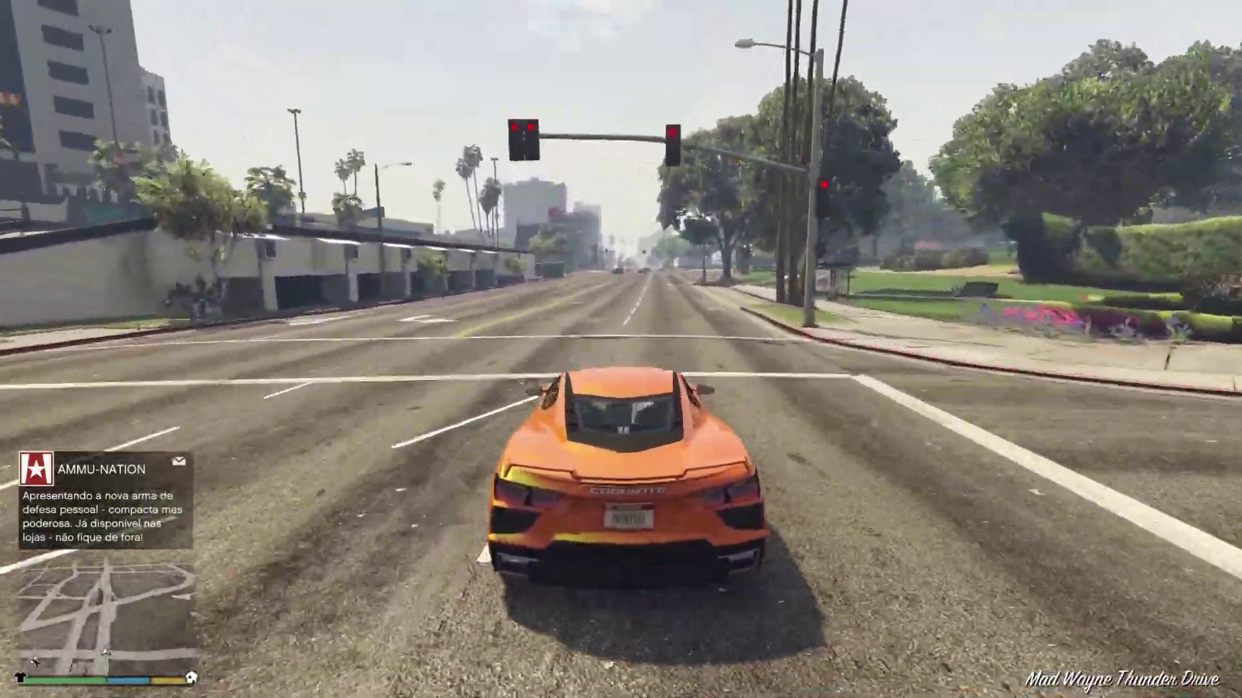
key(w)
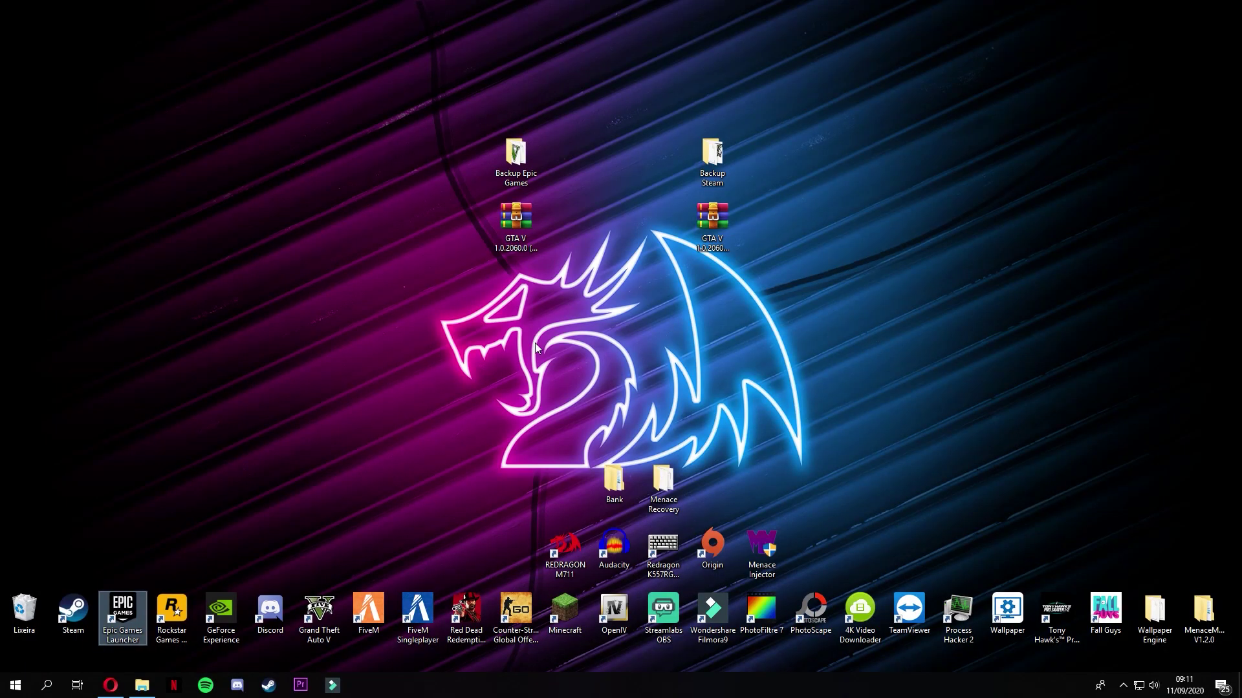
Step: Open Steam and browse Grand Theft Auto V's local files from its library properties
click(769, 313)
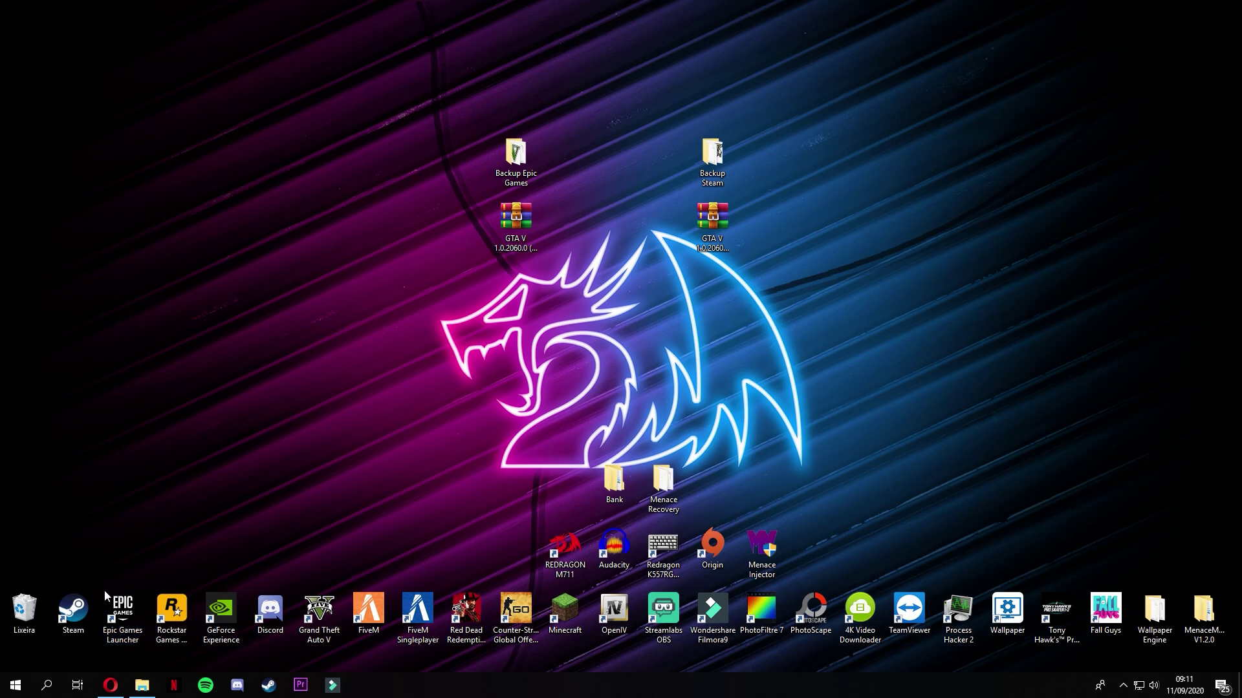
double_click(73, 609)
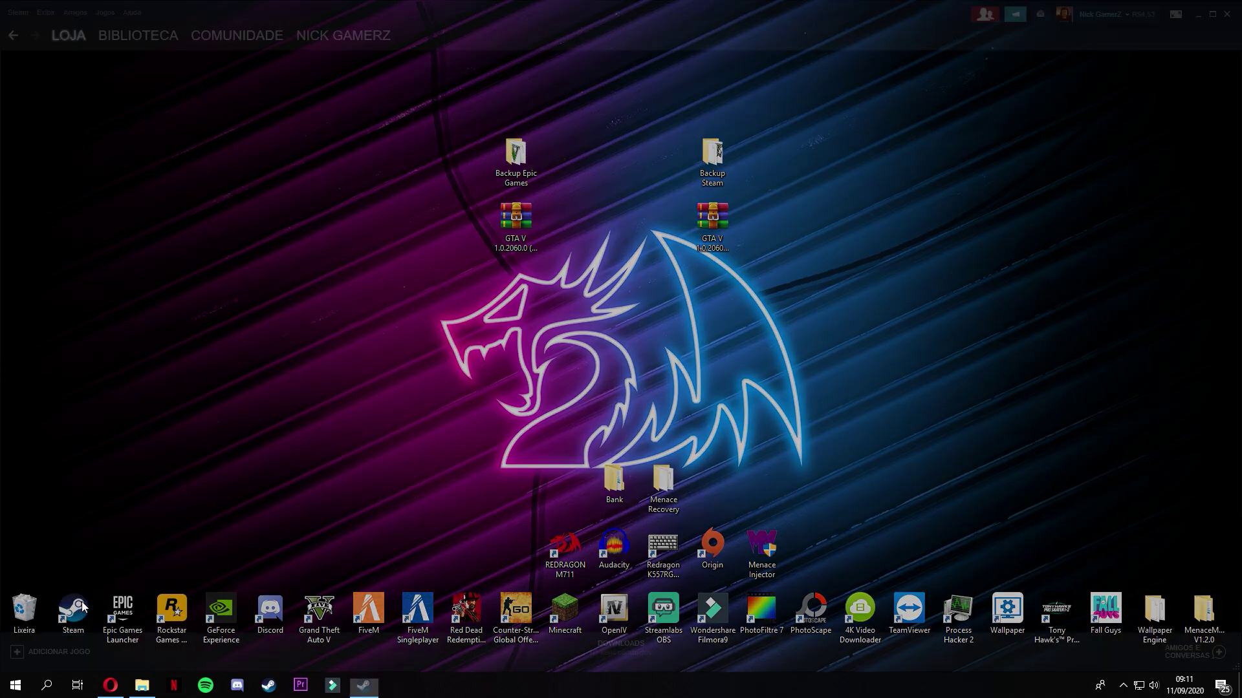
click(149, 35)
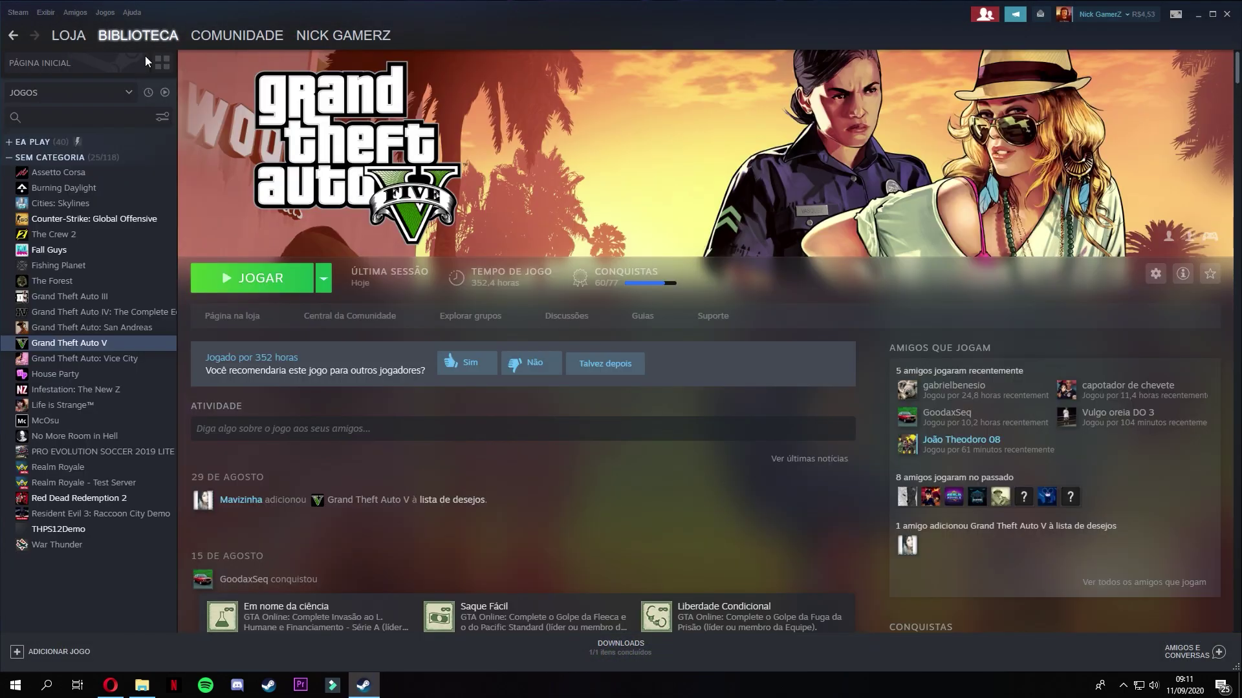
right_click(83, 350)
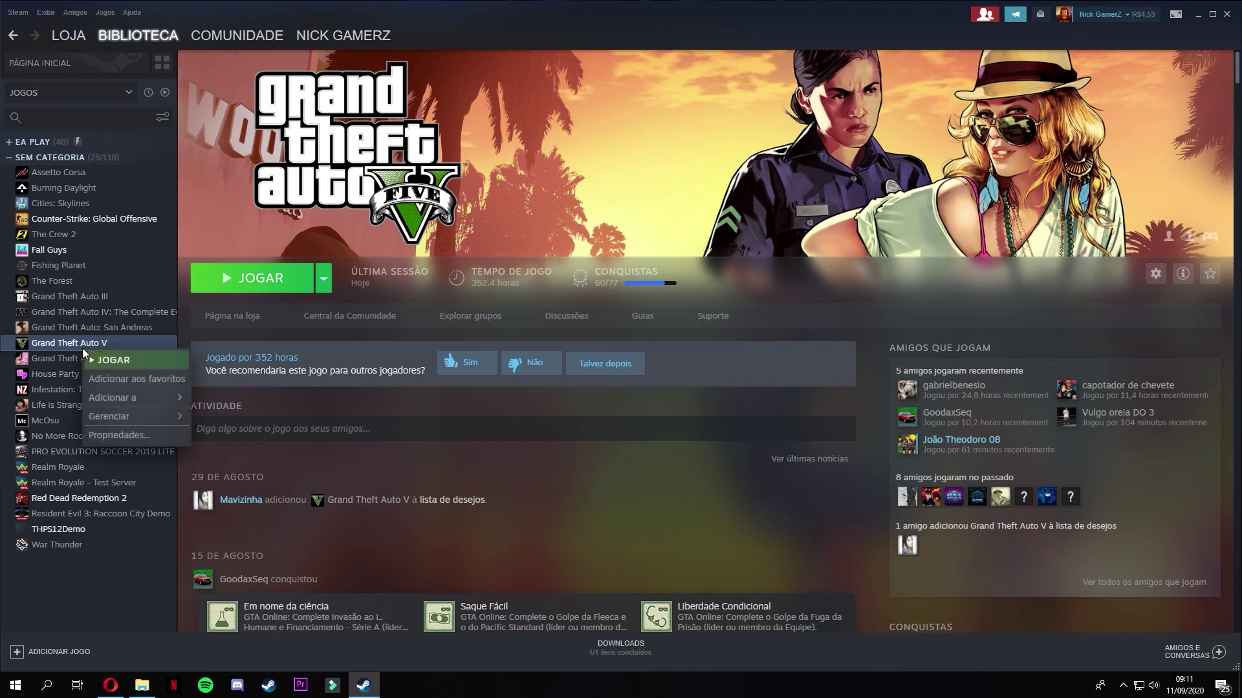
click(138, 440)
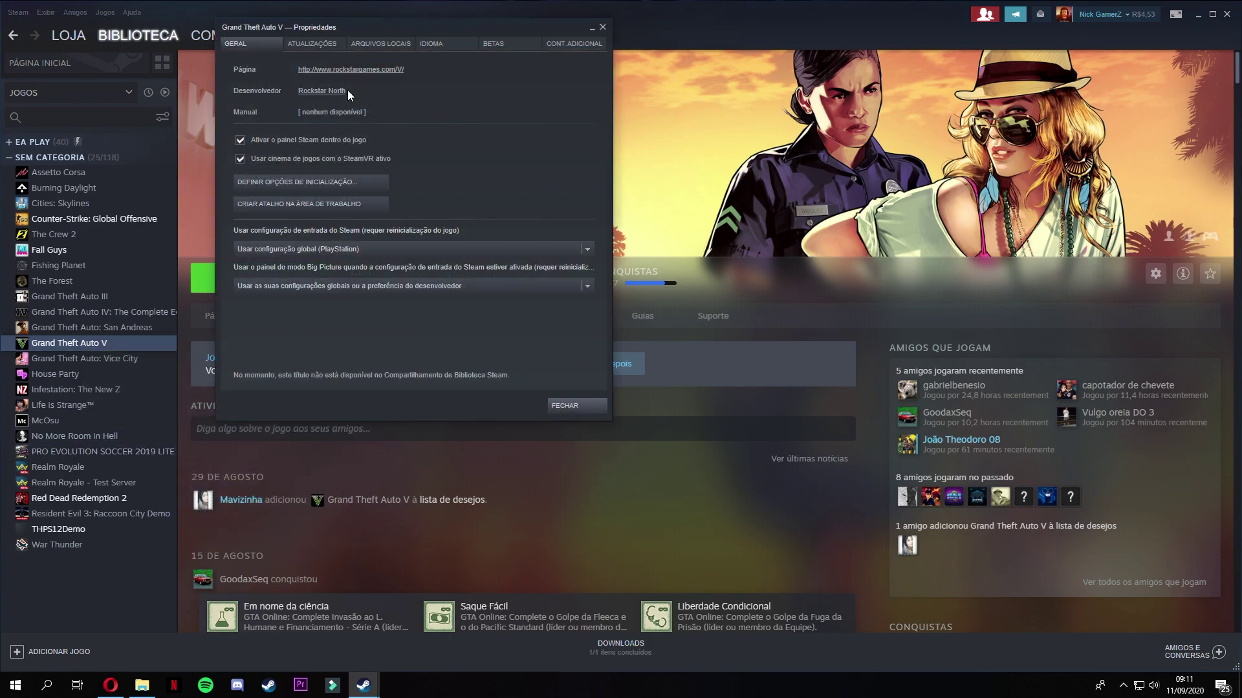
click(377, 45)
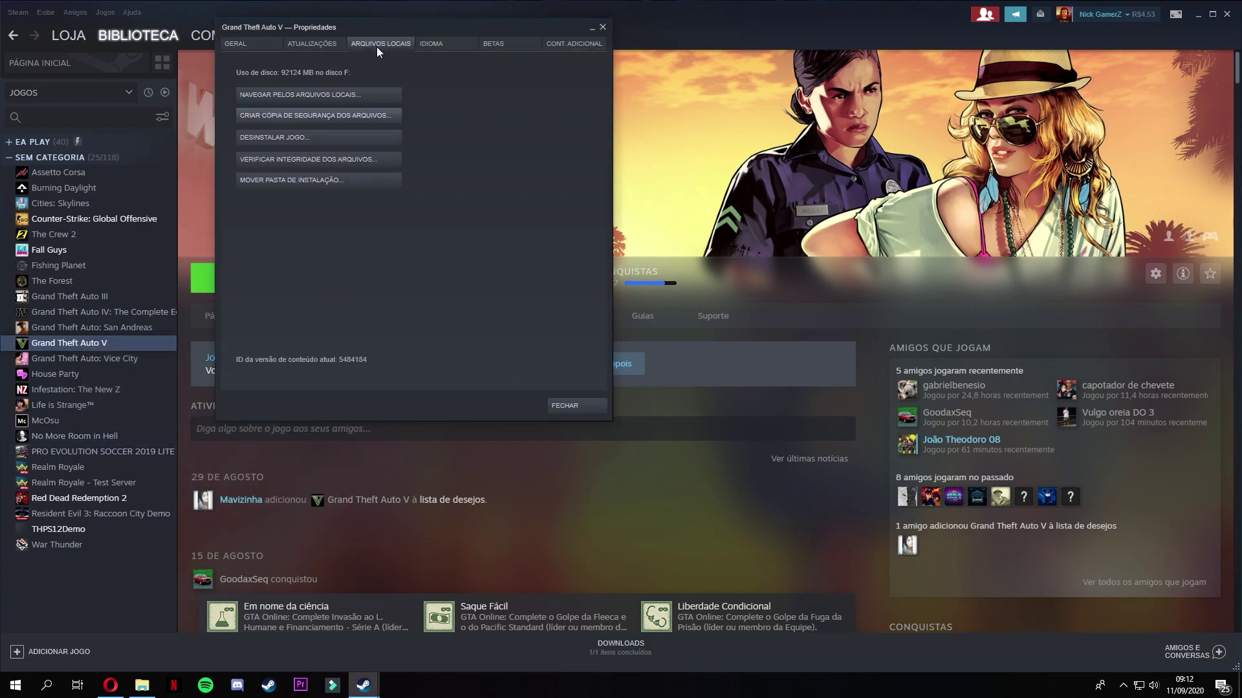
click(321, 95)
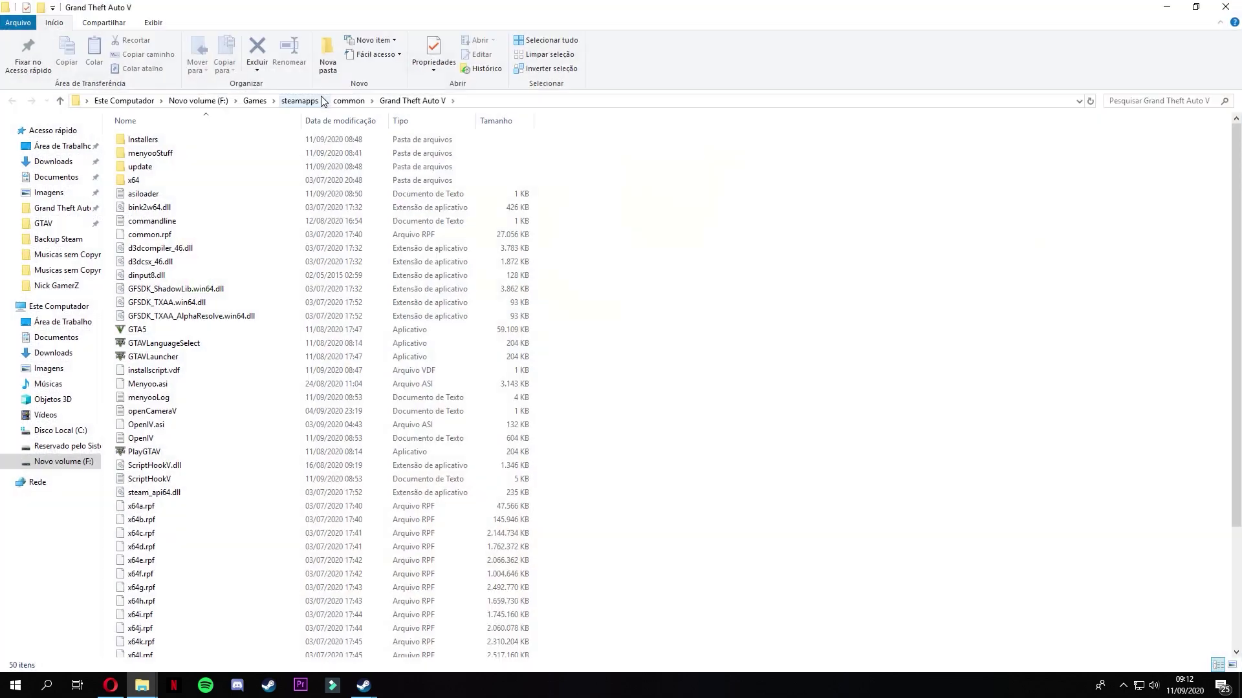
Step: Close the game's properties and Steam, and show the Grand Theft Auto V folder in a smaller window beside the desktop backup folders
click(1167, 10)
click(602, 28)
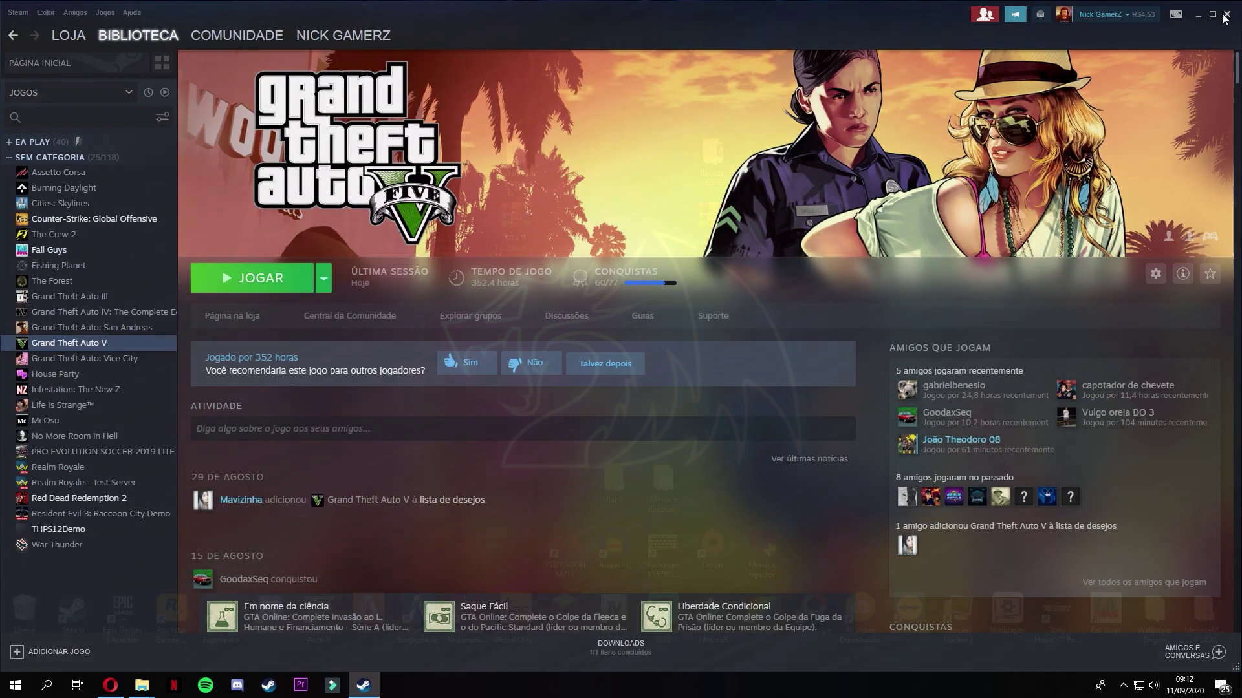
click(1226, 14)
click(142, 685)
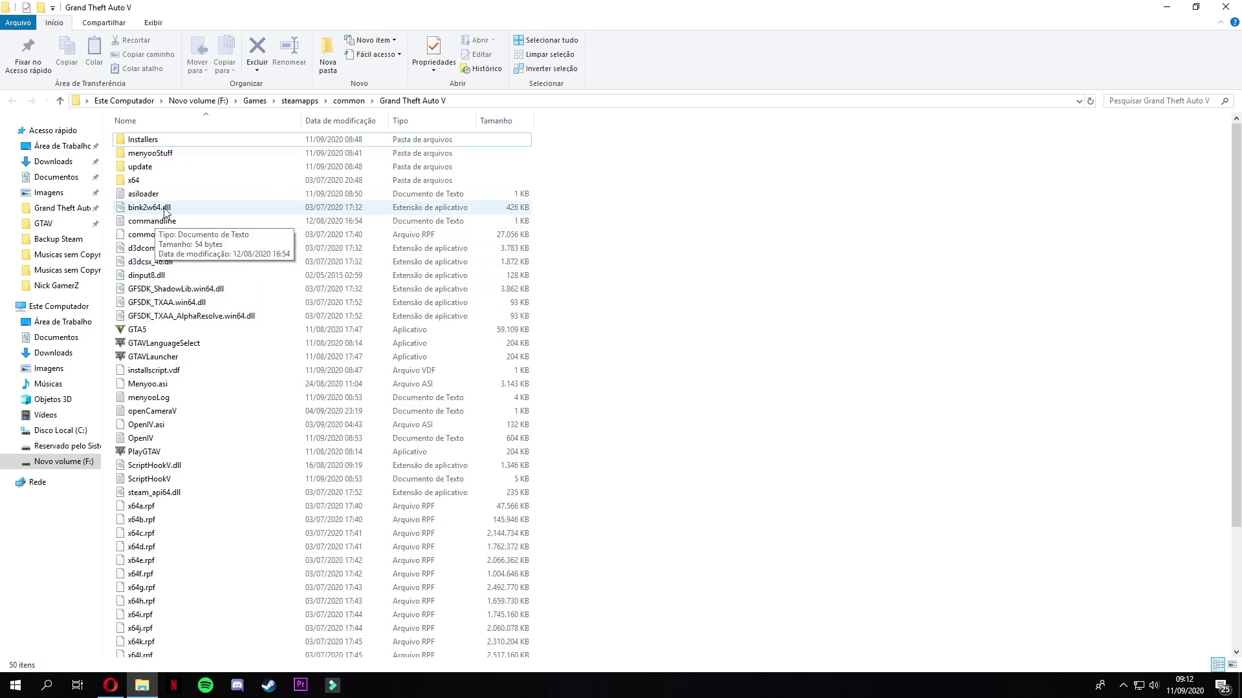
scroll(187, 266, down, 1)
scroll(188, 267, up, 1)
click(1195, 8)
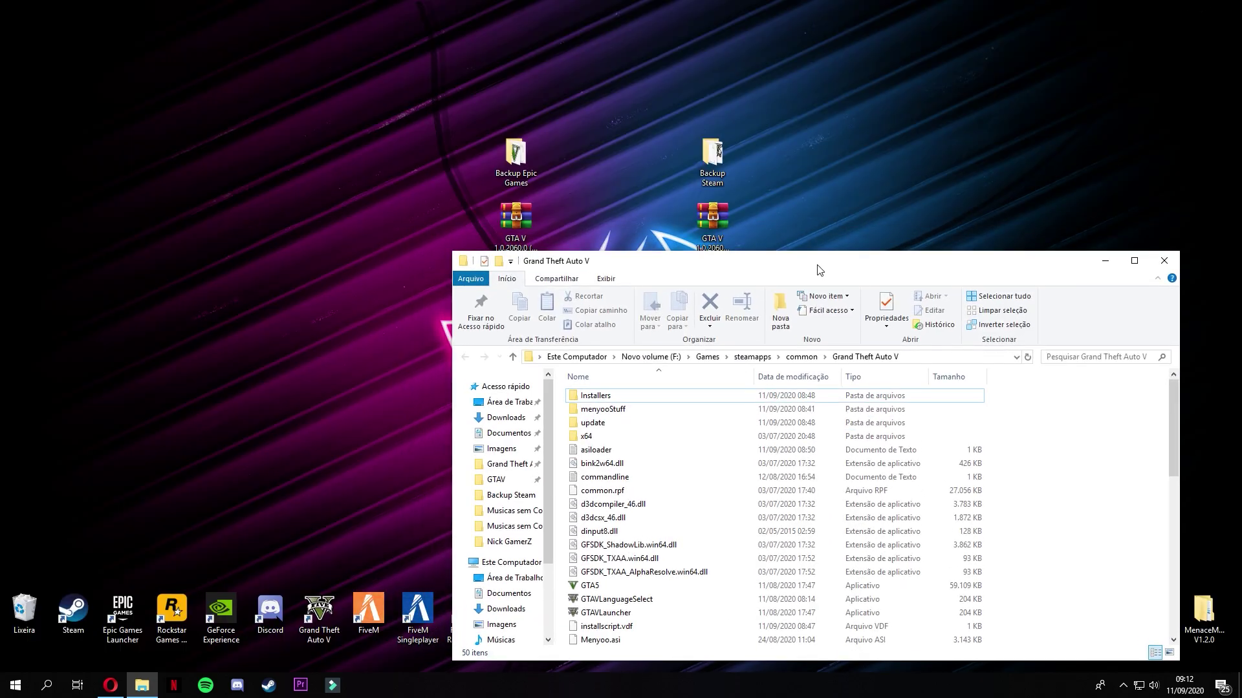
drag(818, 270, 815, 260)
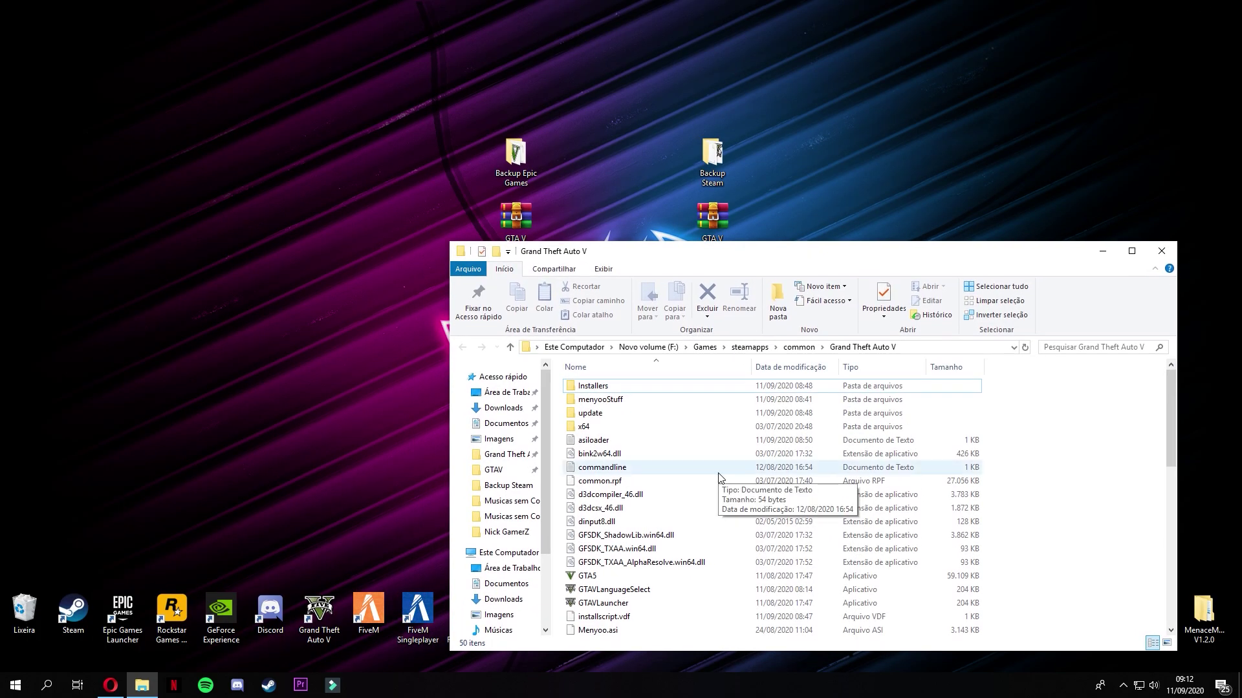
Step: Select GTA5 and GTAVLauncher in the game folder and back them up to the desktop's Backup Steam folder
scroll(706, 477, down, 4)
scroll(707, 476, up, 4)
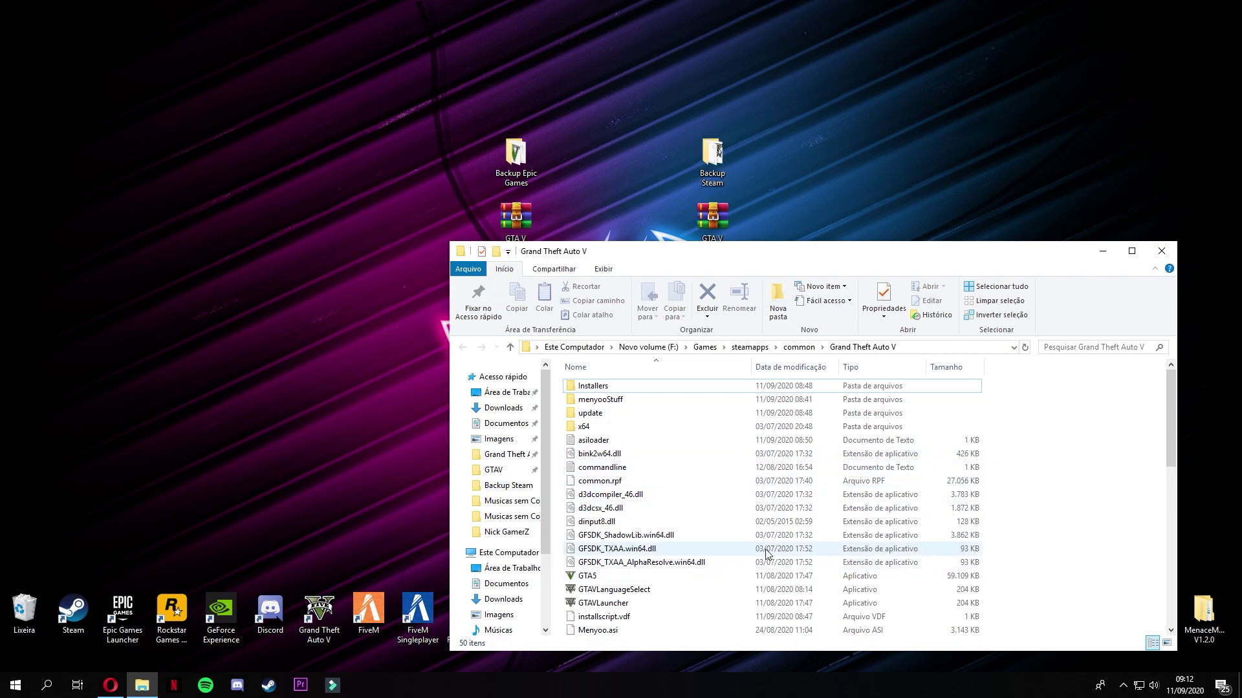
scroll(657, 540, down, 4)
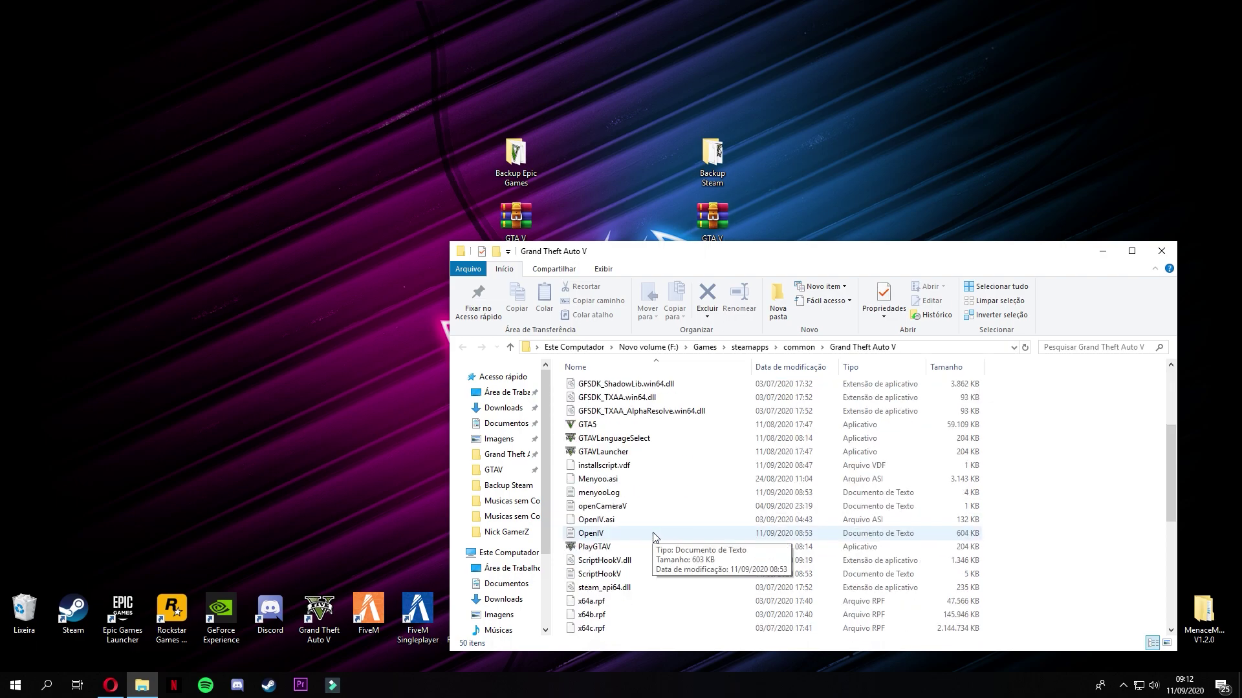
click(591, 429)
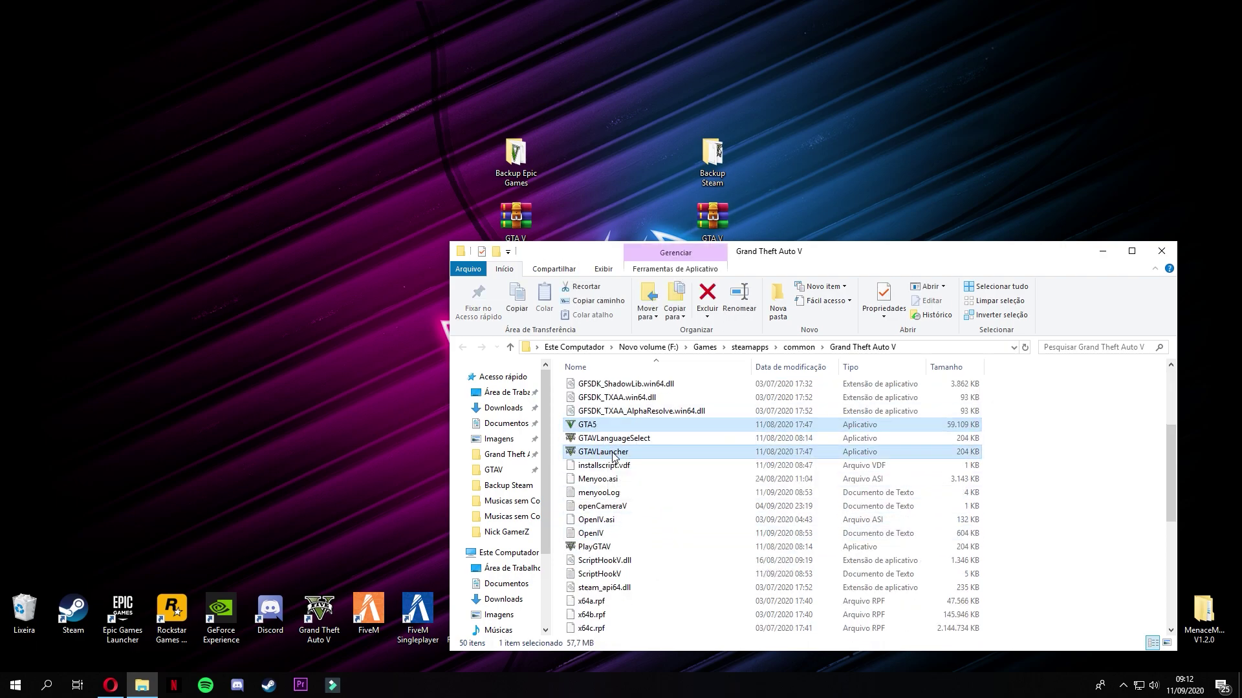
drag(673, 455, 711, 169)
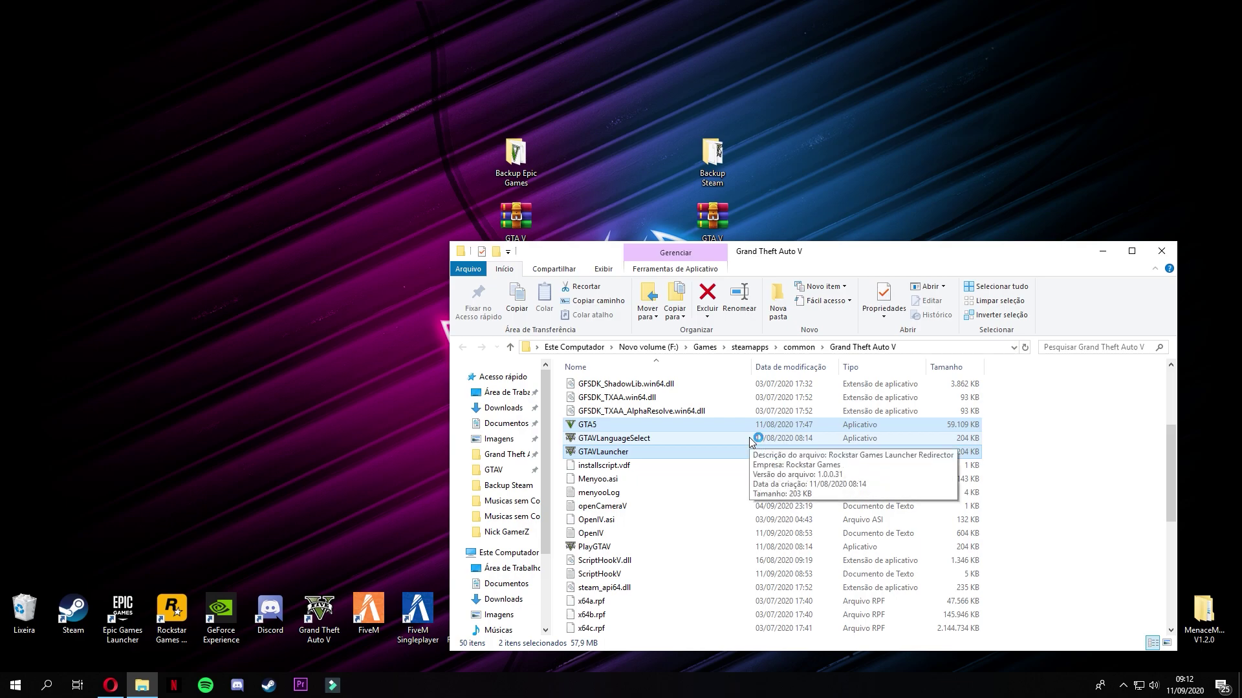
Step: Select update.rpf in the update folder as another file to back up, and return to the Grand Theft Auto V folder
scroll(722, 535, up, 4)
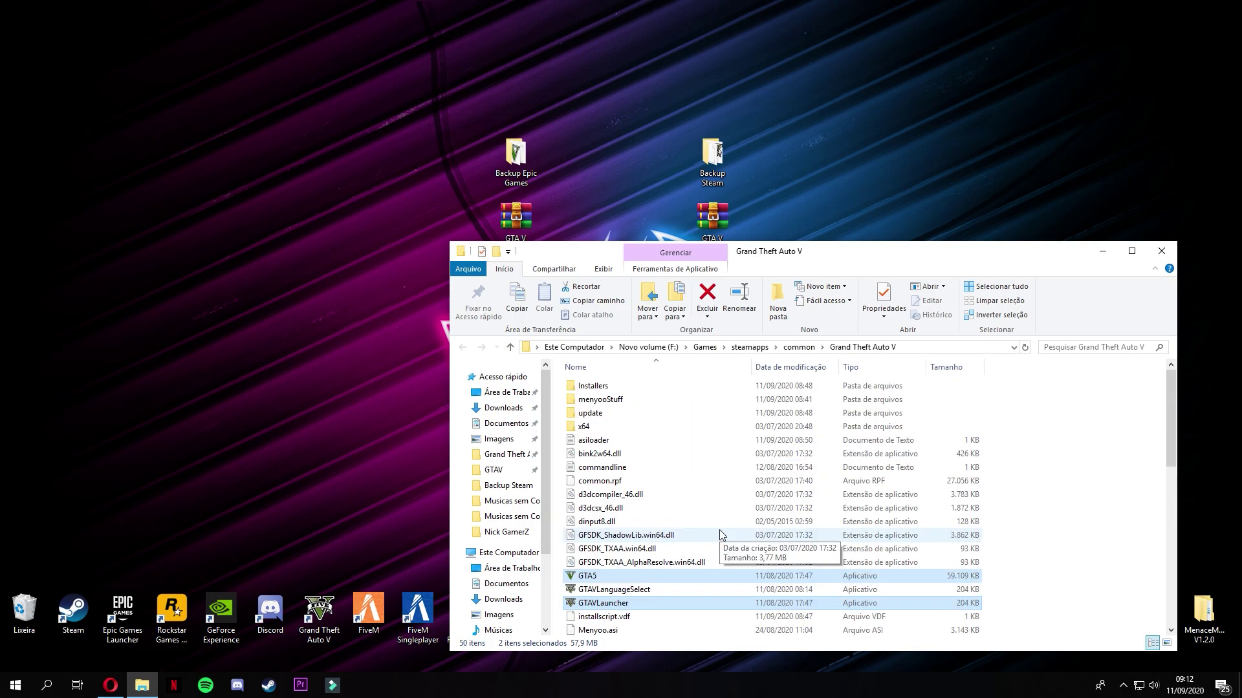
double_click(601, 413)
click(592, 399)
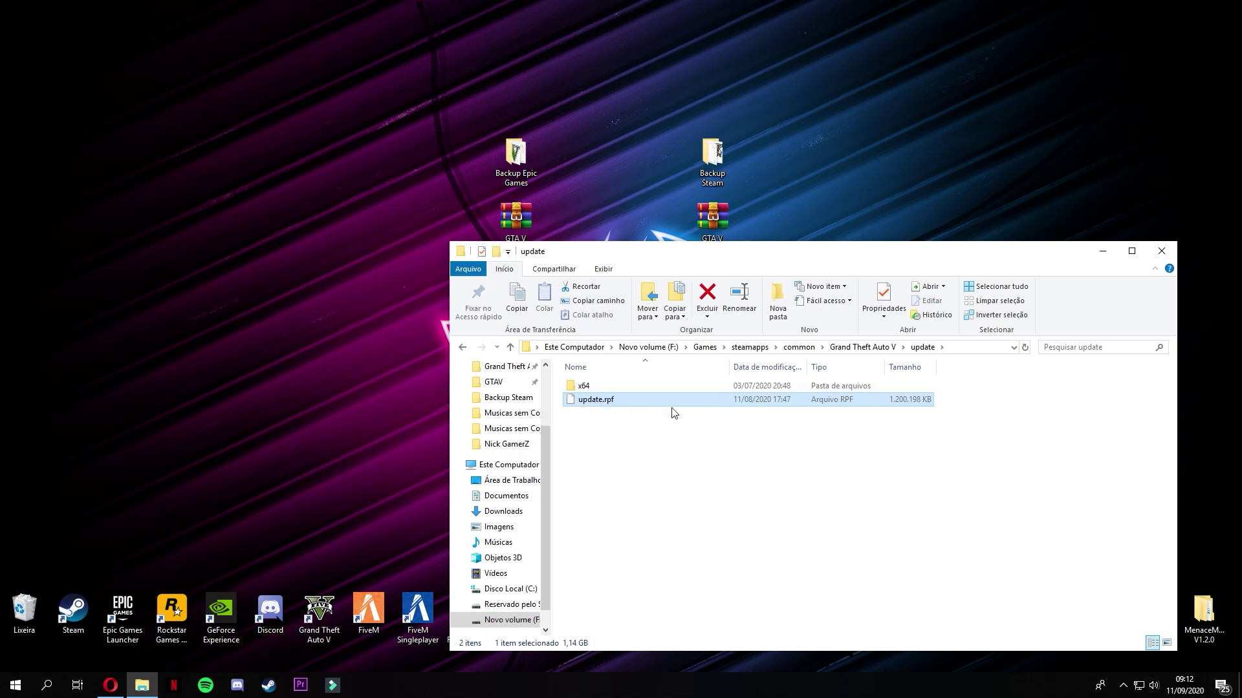
drag(598, 409, 670, 449)
click(464, 348)
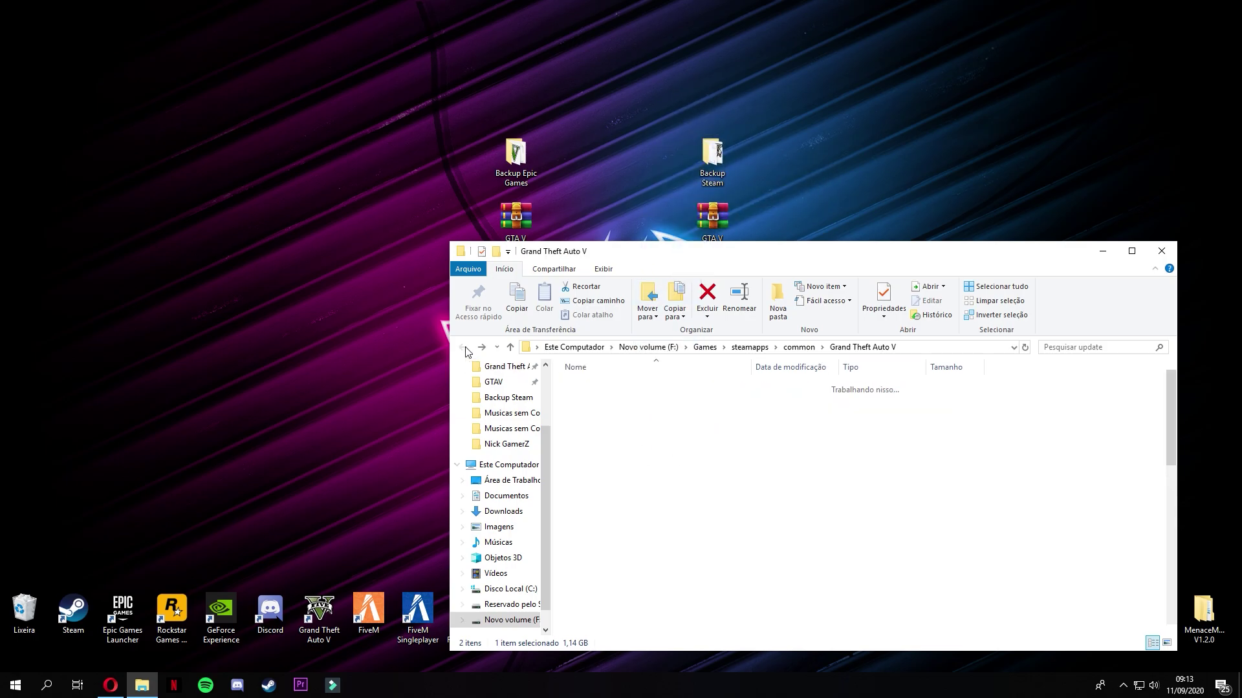
Step: Open the GTA V 1.0.2060.0 (STEAM) archive beside the game folder window and enter its folder
click(709, 223)
drag(872, 257, 837, 334)
double_click(709, 223)
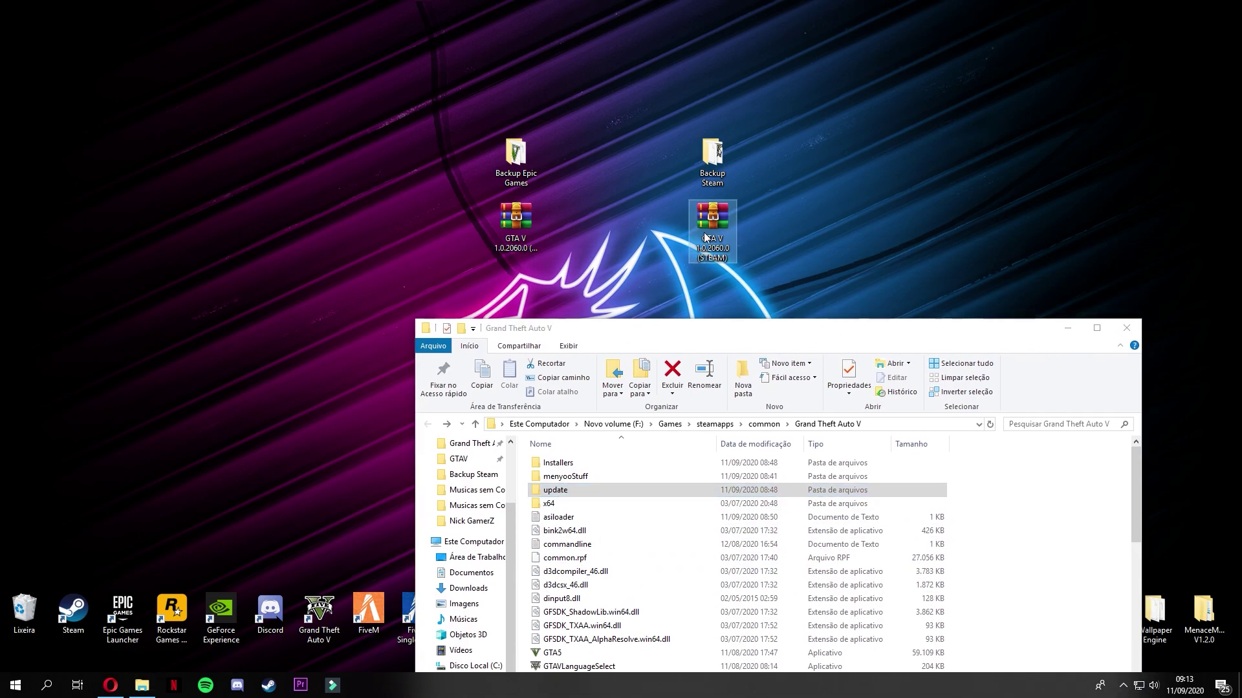
double_click(920, 165)
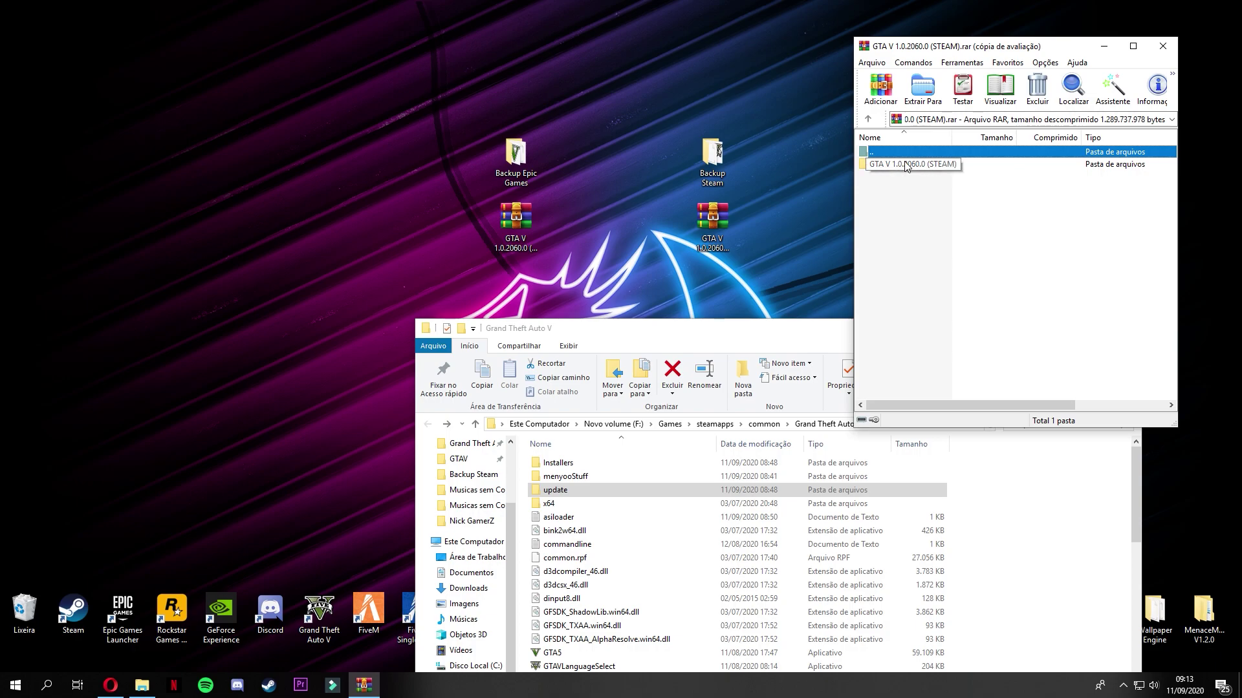
Step: Replace the game folder's GTA5.exe and GTAVLauncher.exe with the versions from the Steam archive's "Replace these files" folder
key(Escape)
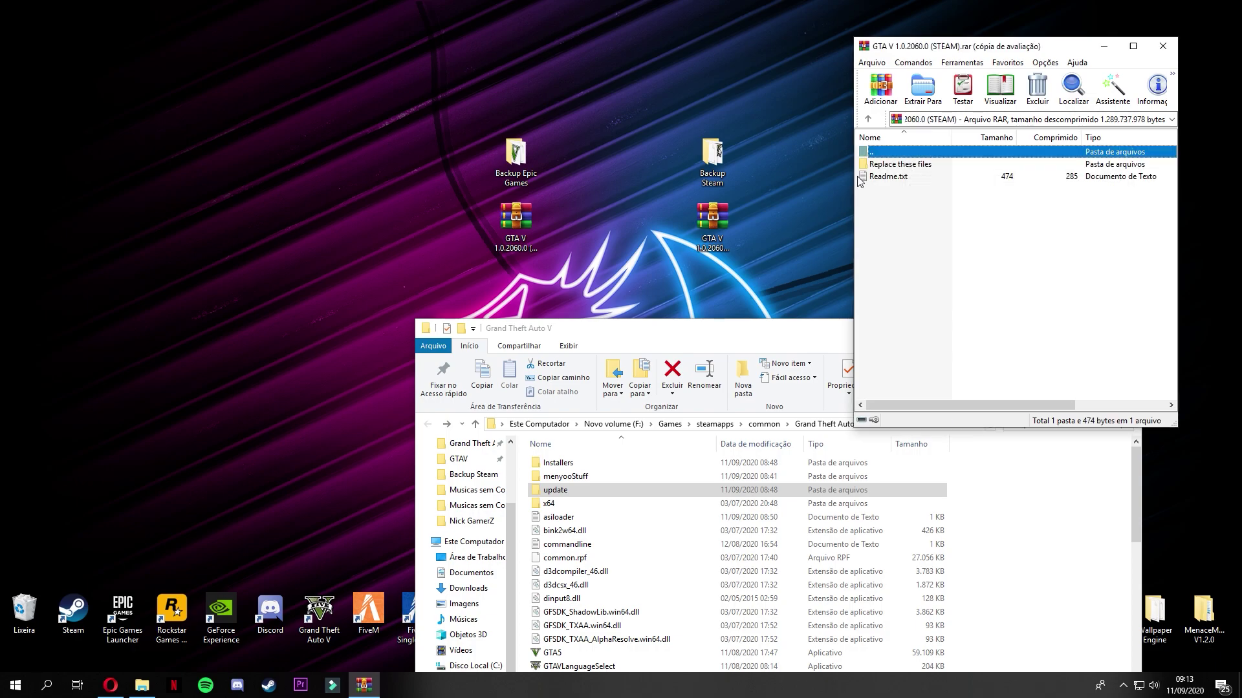
double_click(899, 165)
click(899, 166)
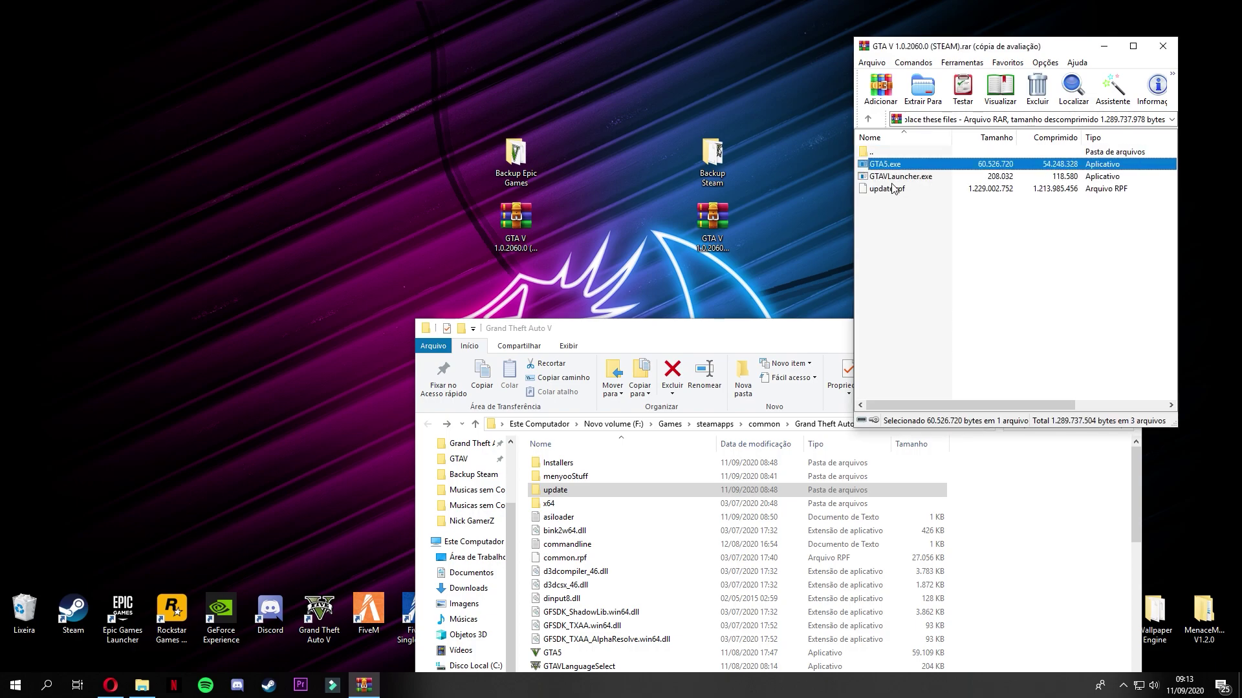
ctrl+click(905, 178)
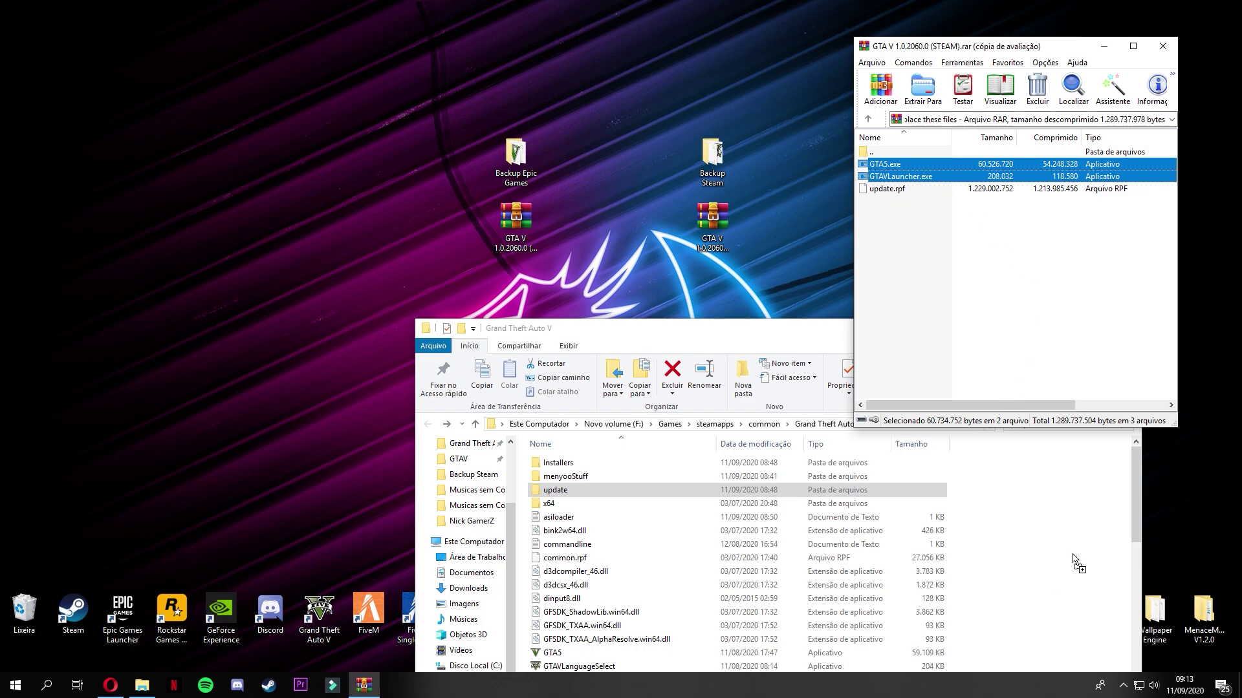
drag(1072, 555, 1072, 555)
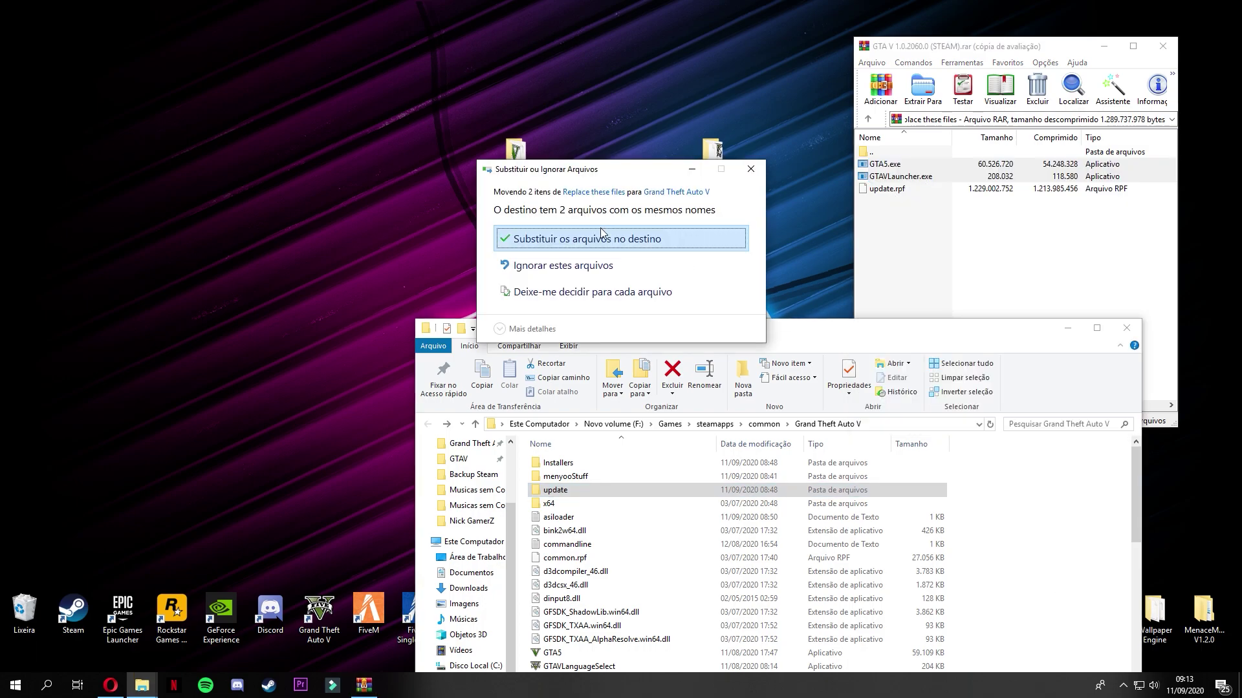
click(607, 239)
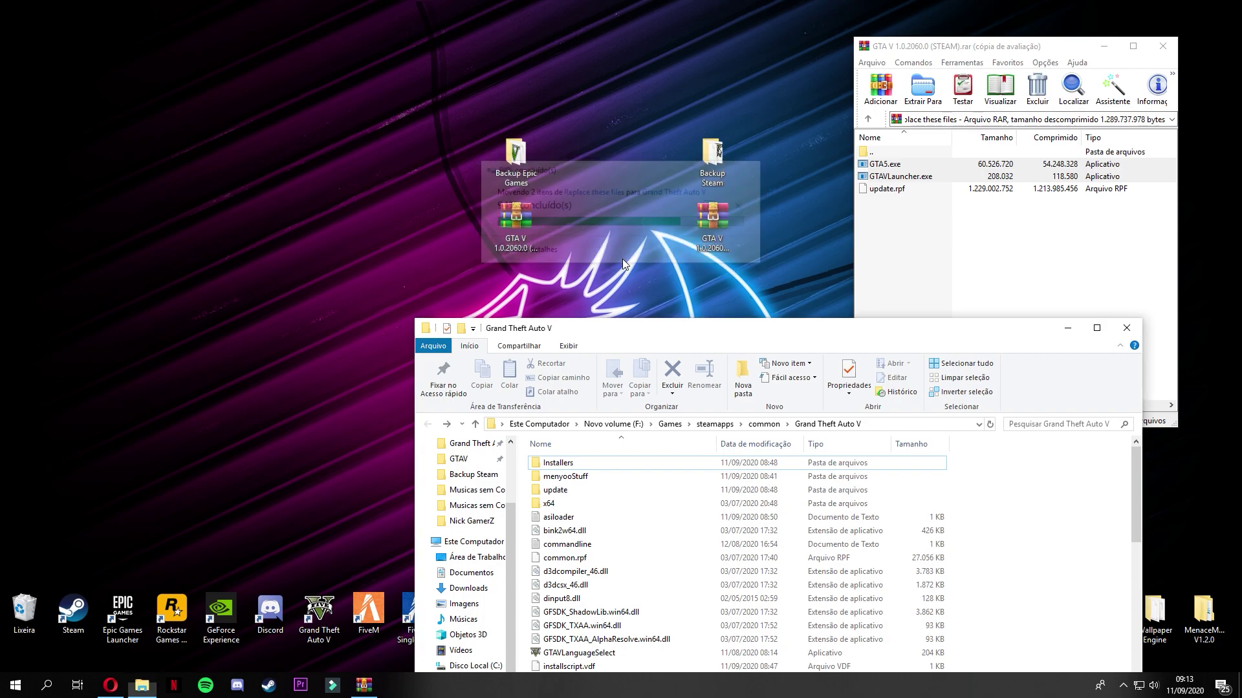
Step: Replace update.rpf in the game's update folder with the archive's version, and close the archive and folder windows
double_click(560, 492)
click(1000, 51)
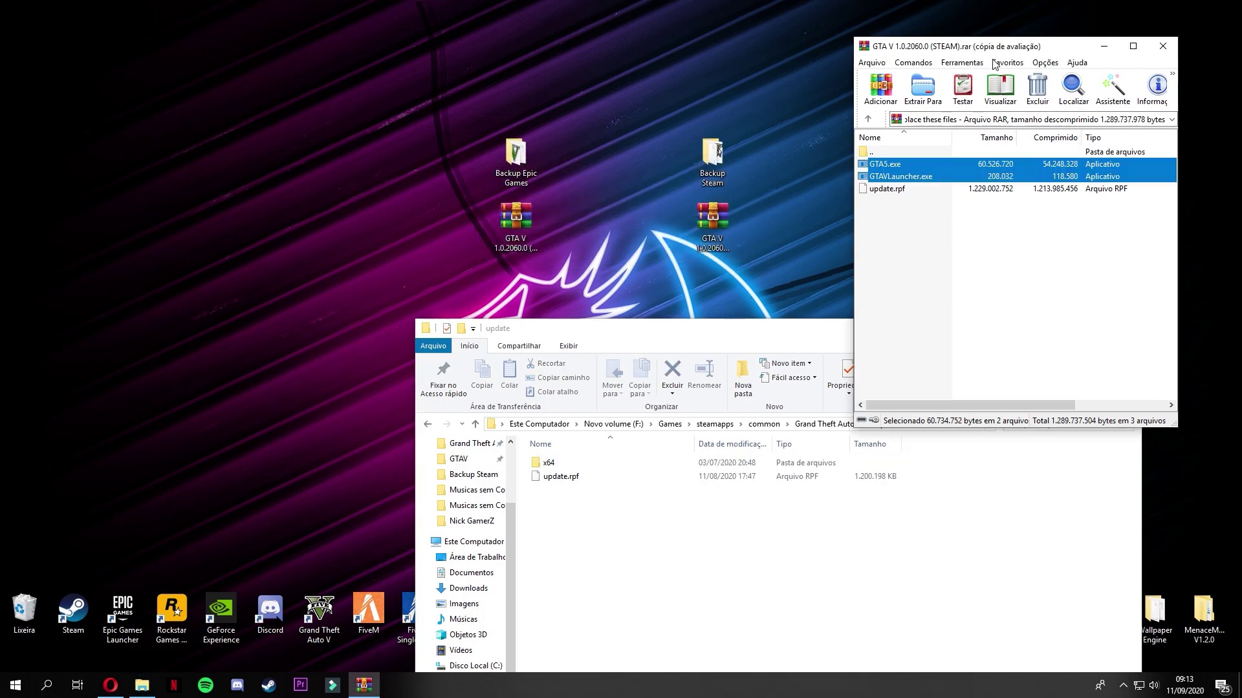
click(904, 189)
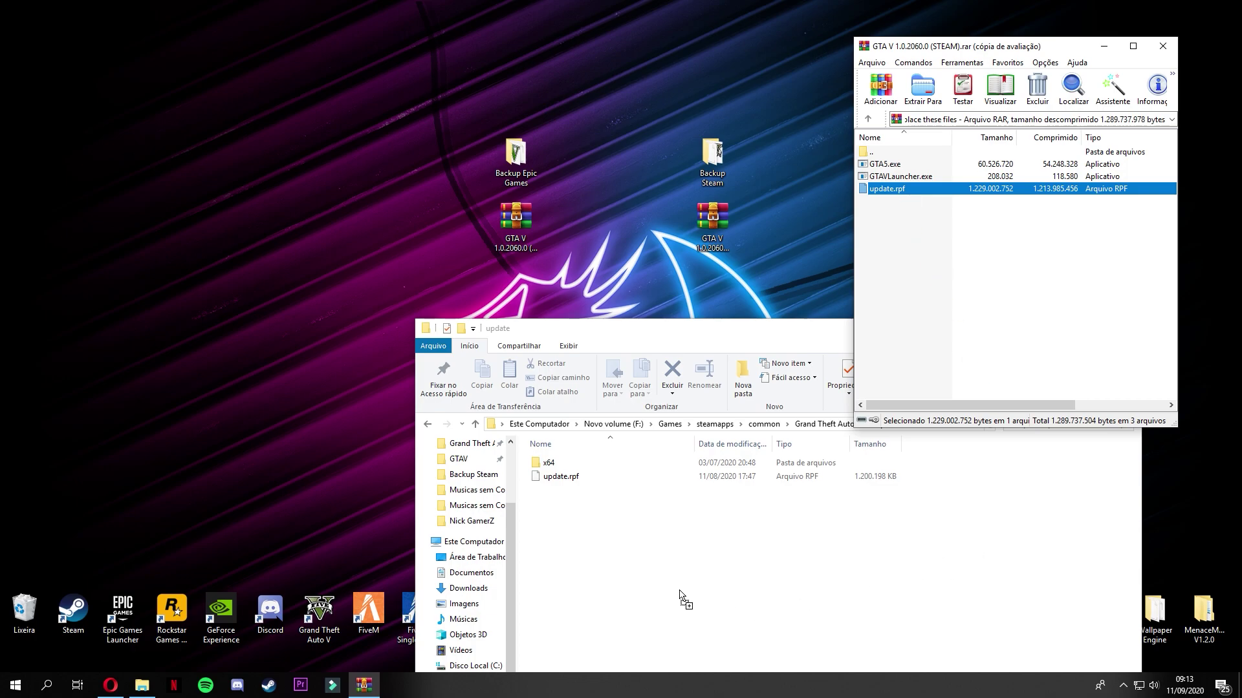
drag(576, 543, 577, 537)
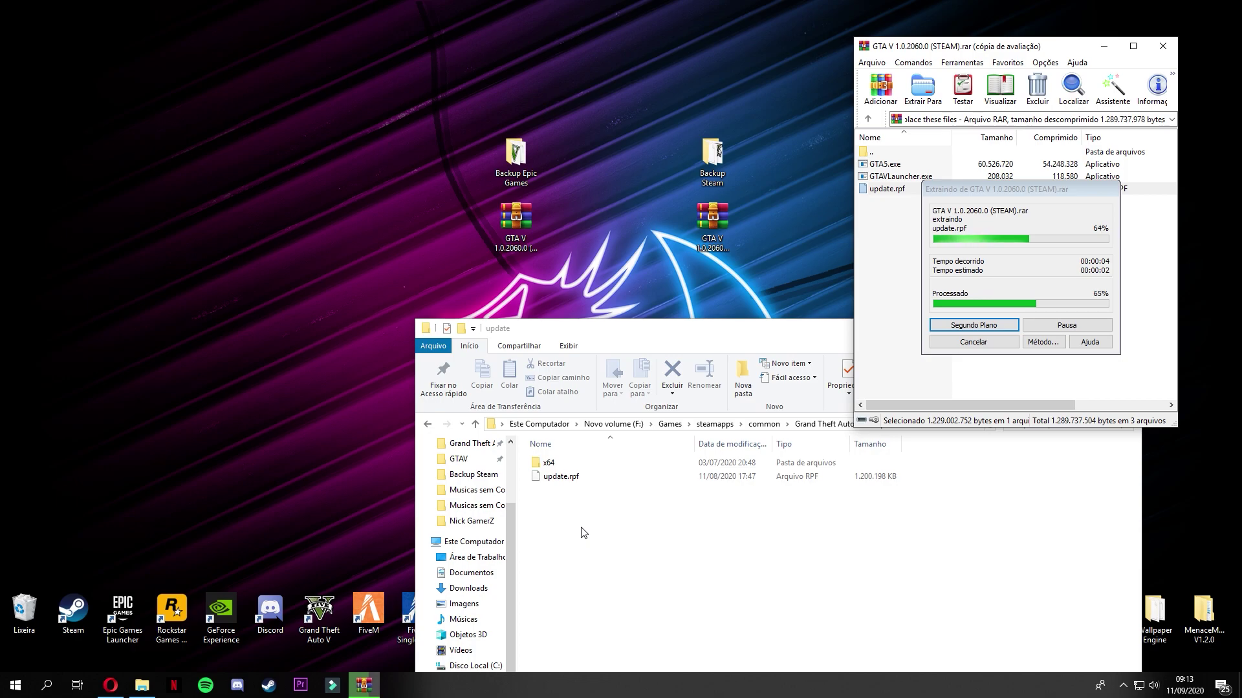
click(635, 241)
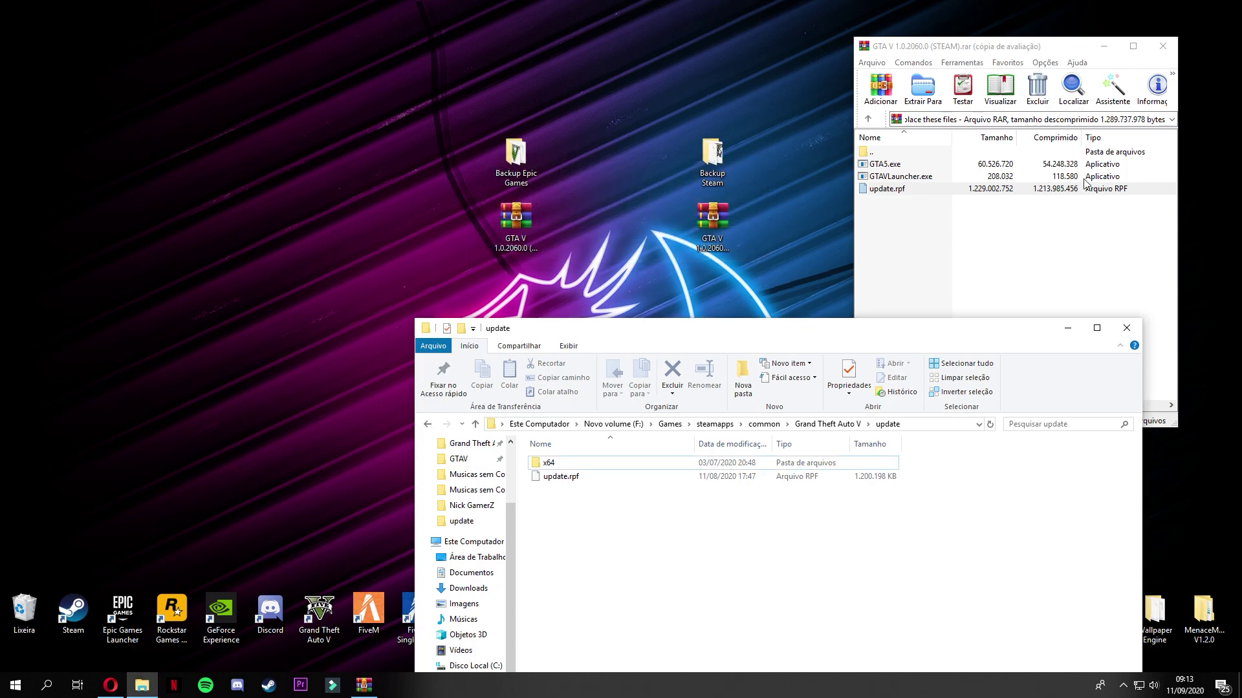
click(1165, 46)
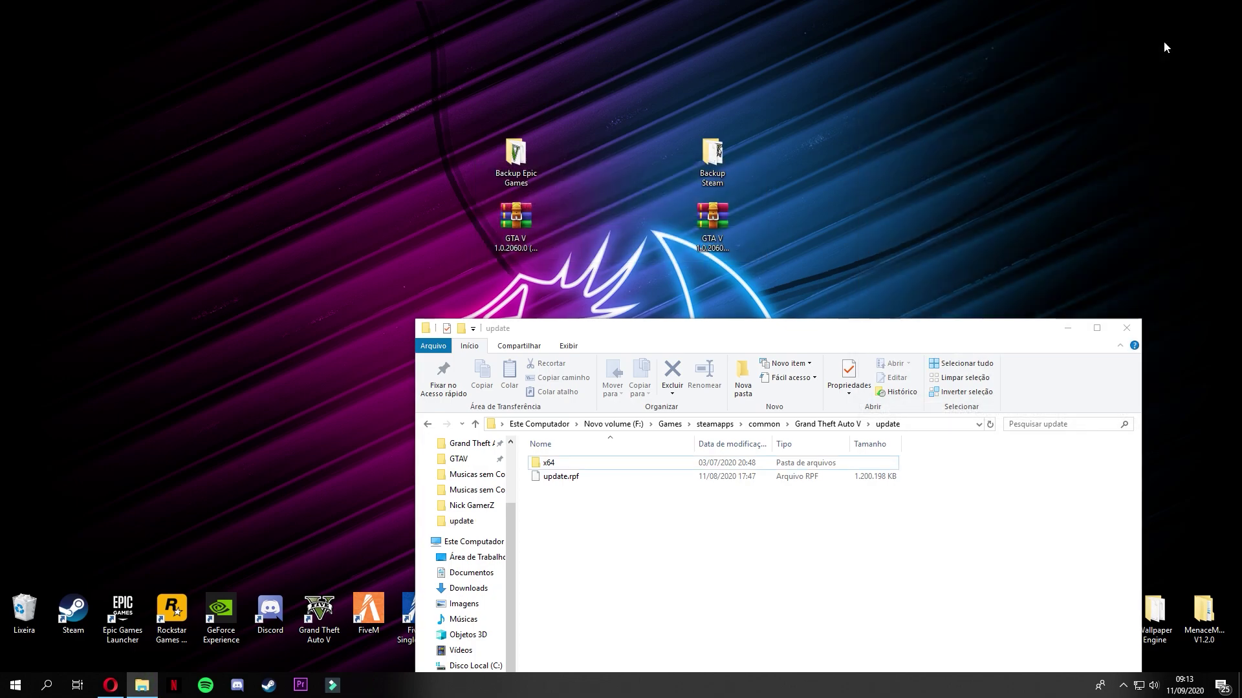
click(1124, 332)
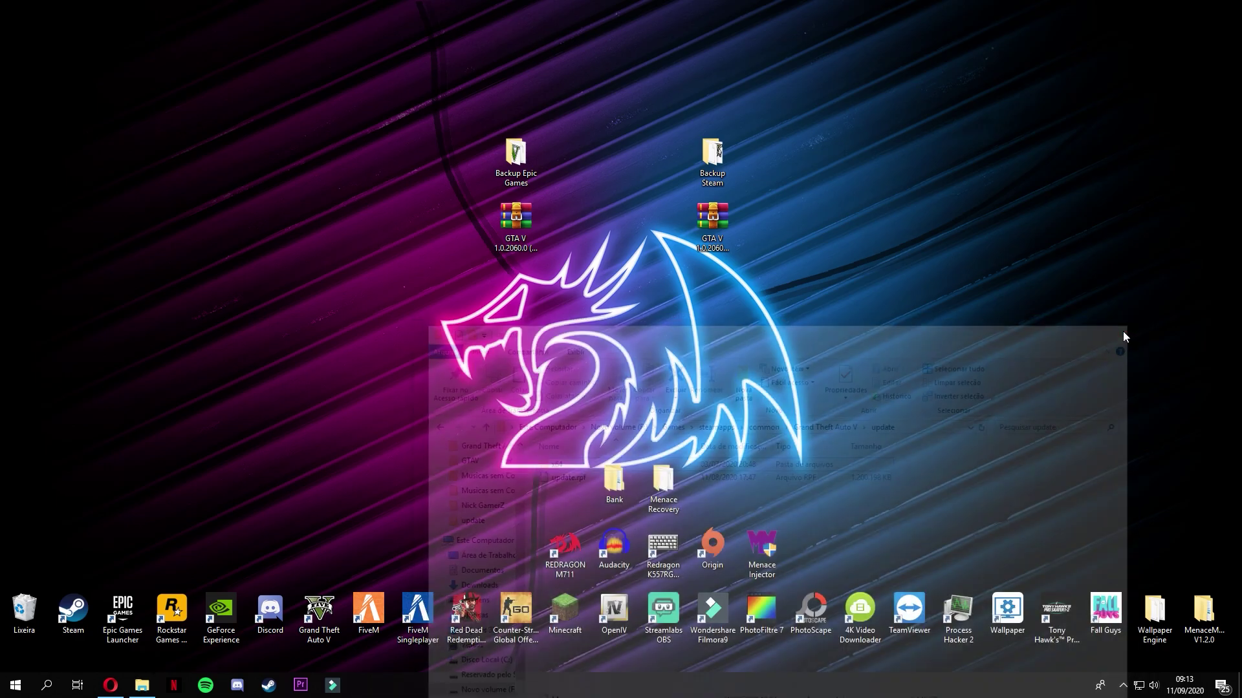
Step: Switch to Steam and leave scheduled automatic updates and "Permitir downloads enquanto joga" turned off in the download settings
click(270, 687)
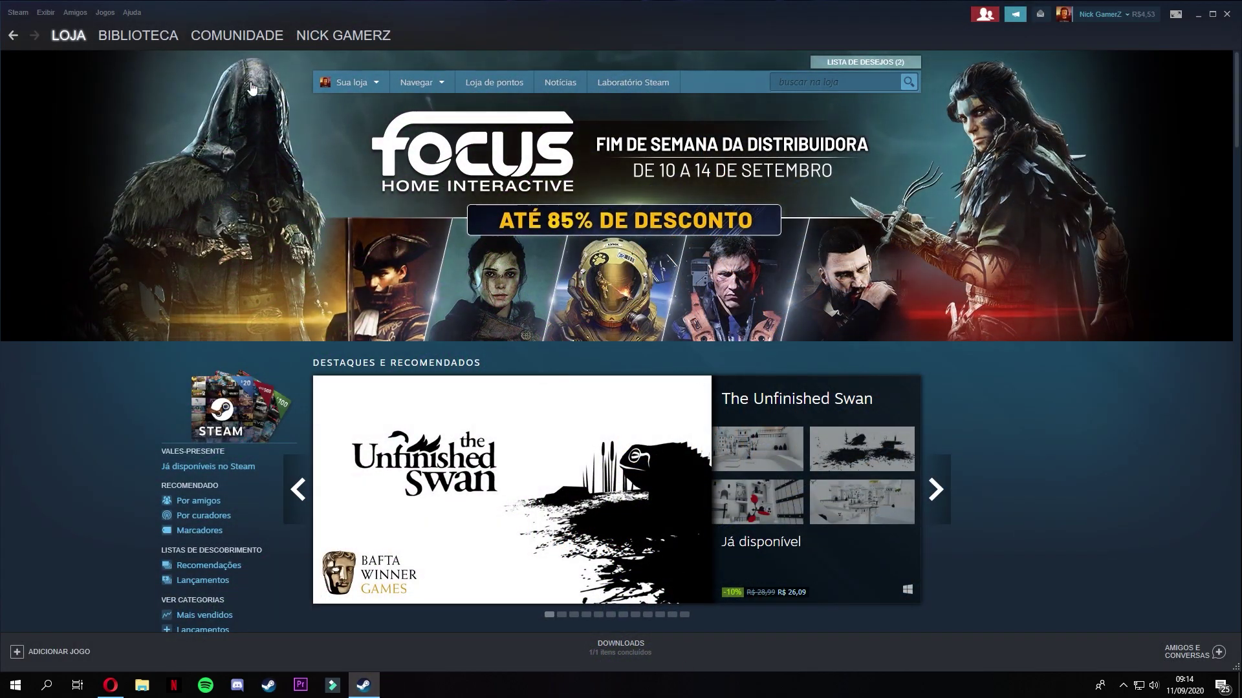
click(18, 12)
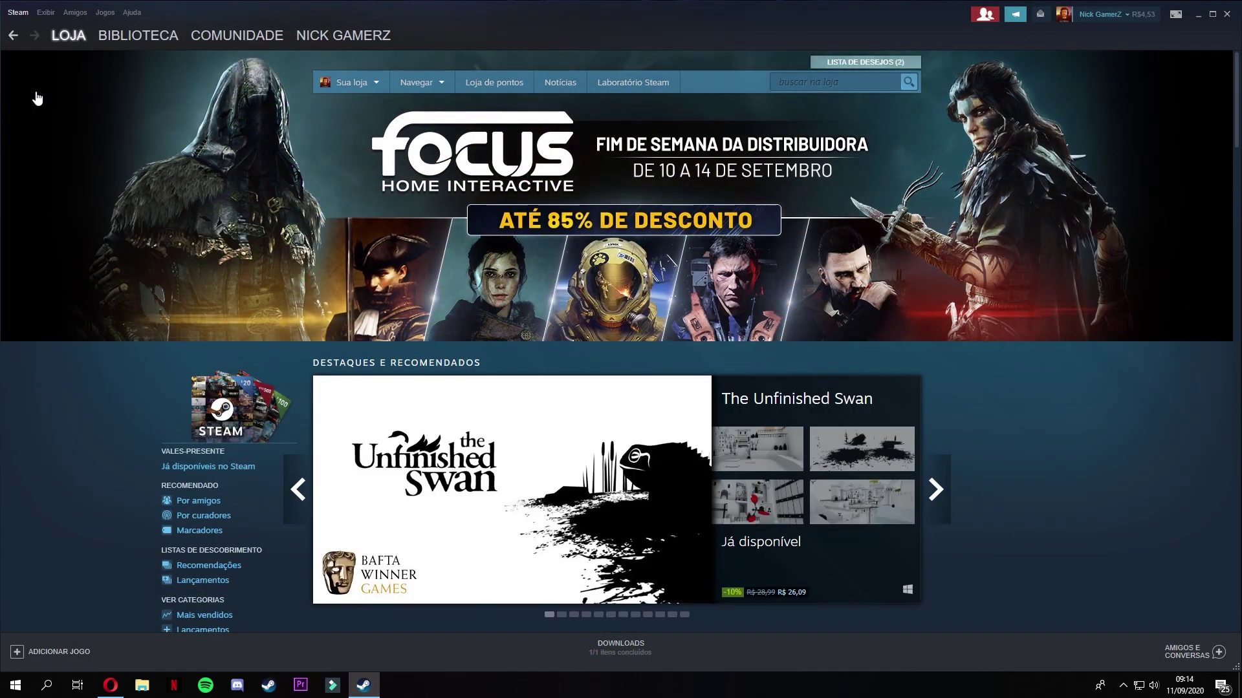
click(36, 91)
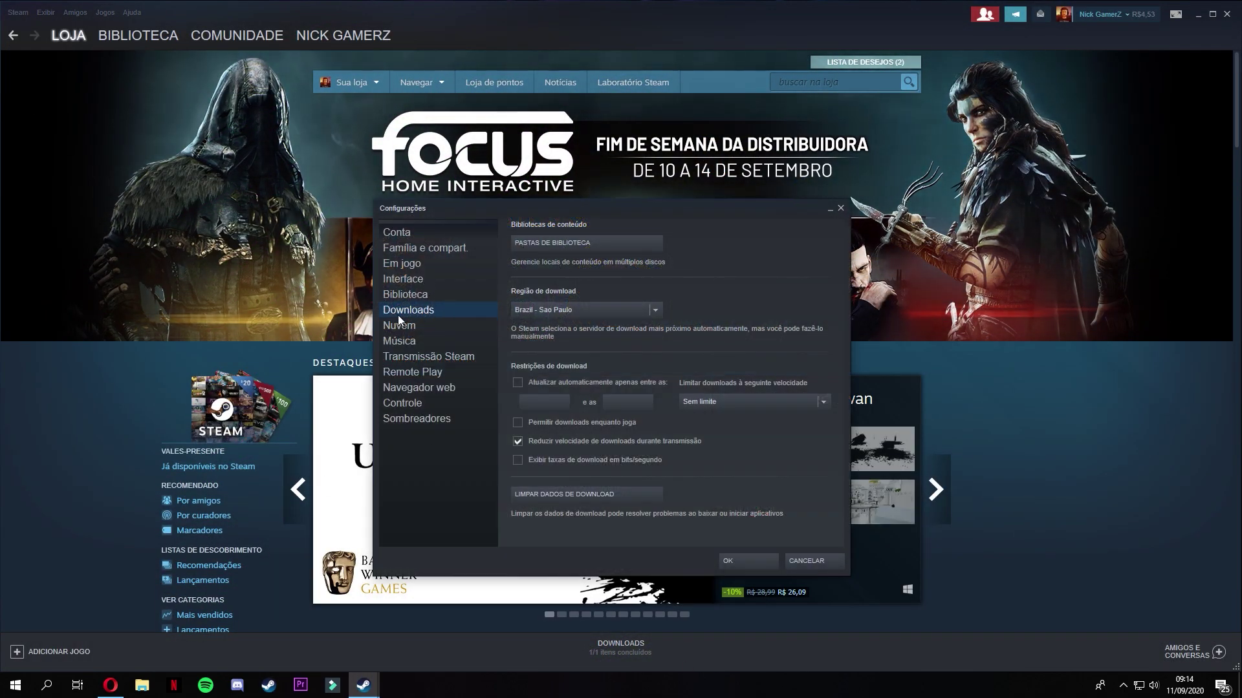
click(517, 382)
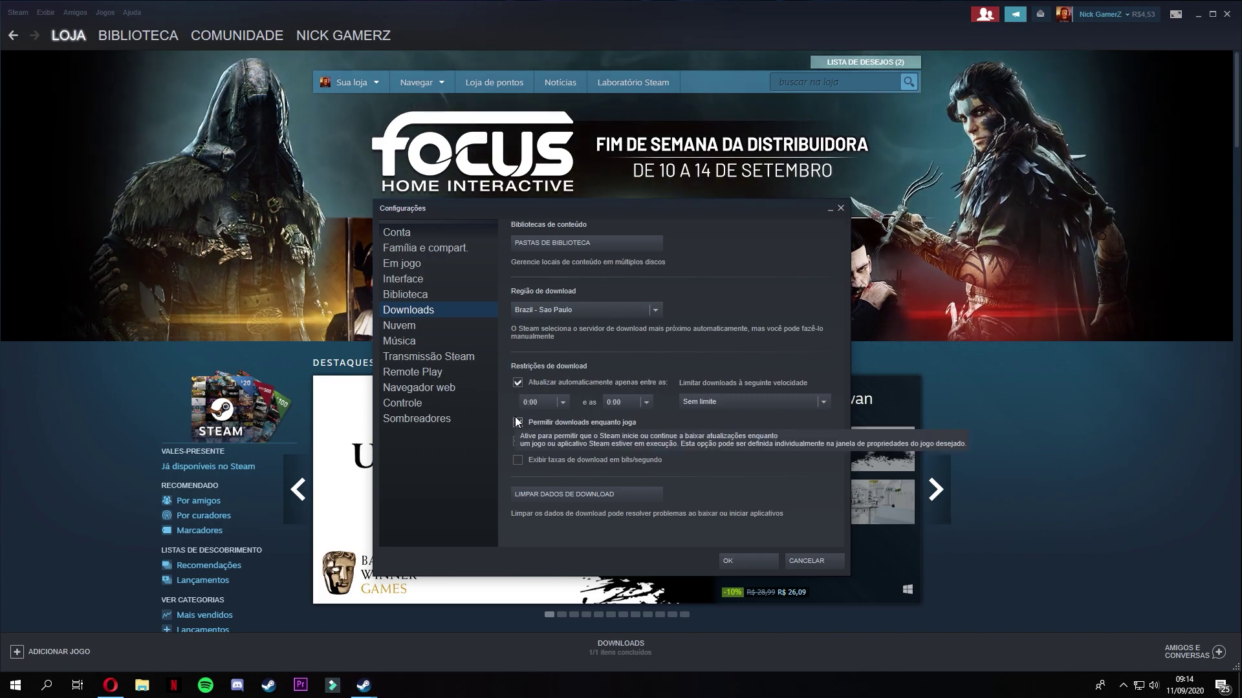
click(526, 421)
click(518, 382)
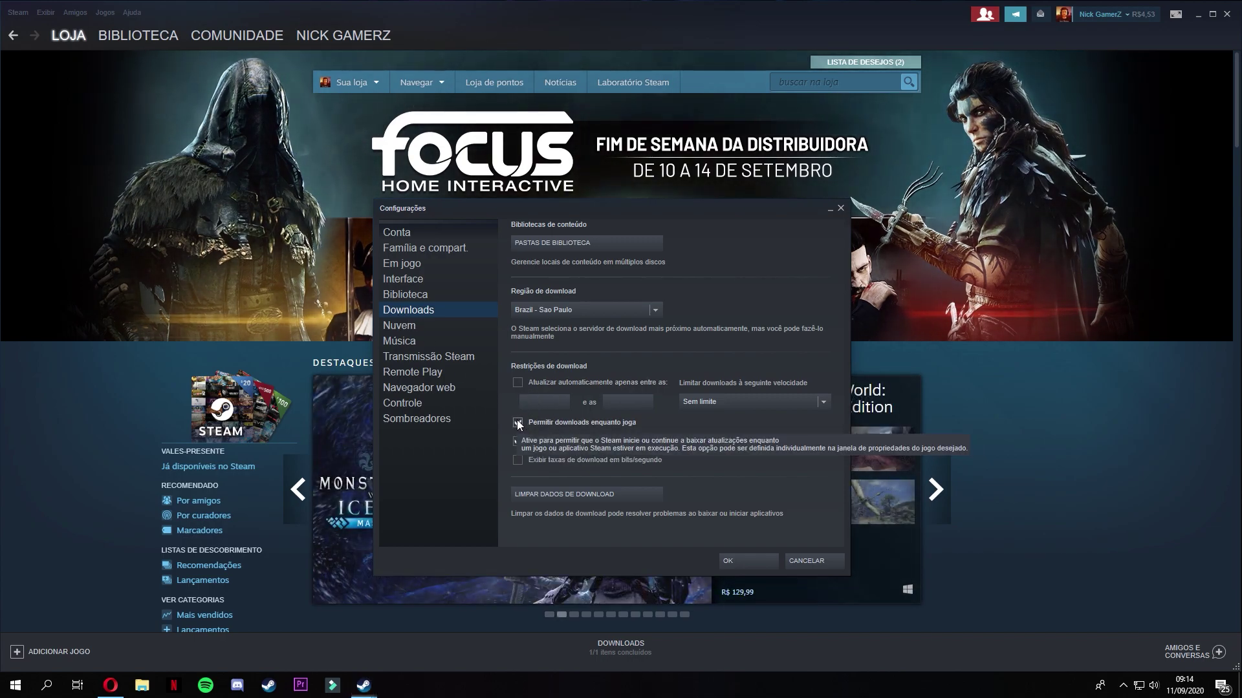
click(518, 421)
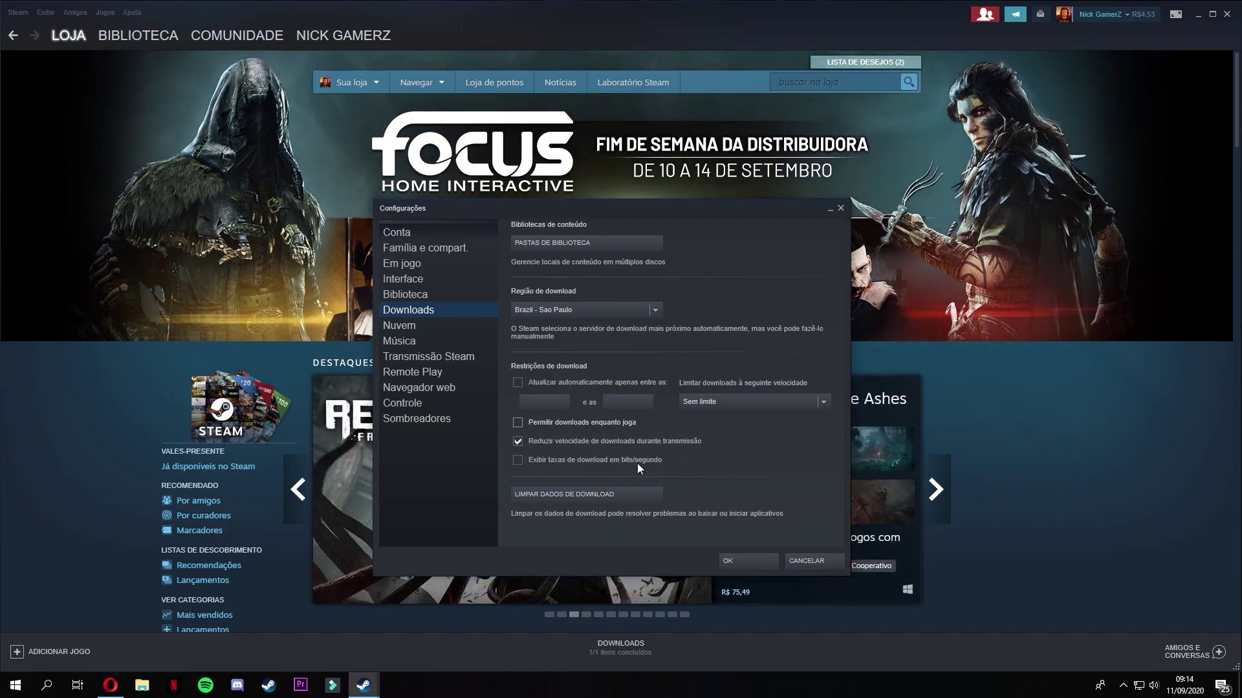
click(745, 561)
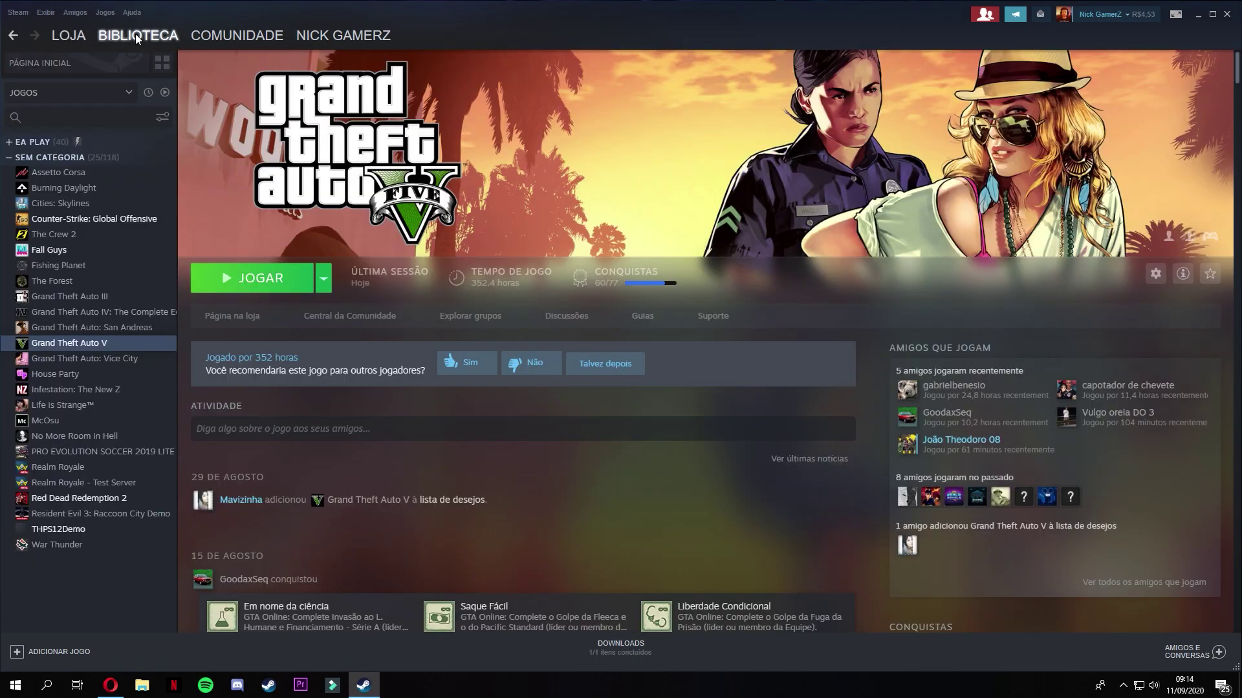
Step: Check that Grand Theft Auto V's automatic updates use "Atualizar apenas ao iniciar" in its properties, and close them
click(124, 434)
click(312, 44)
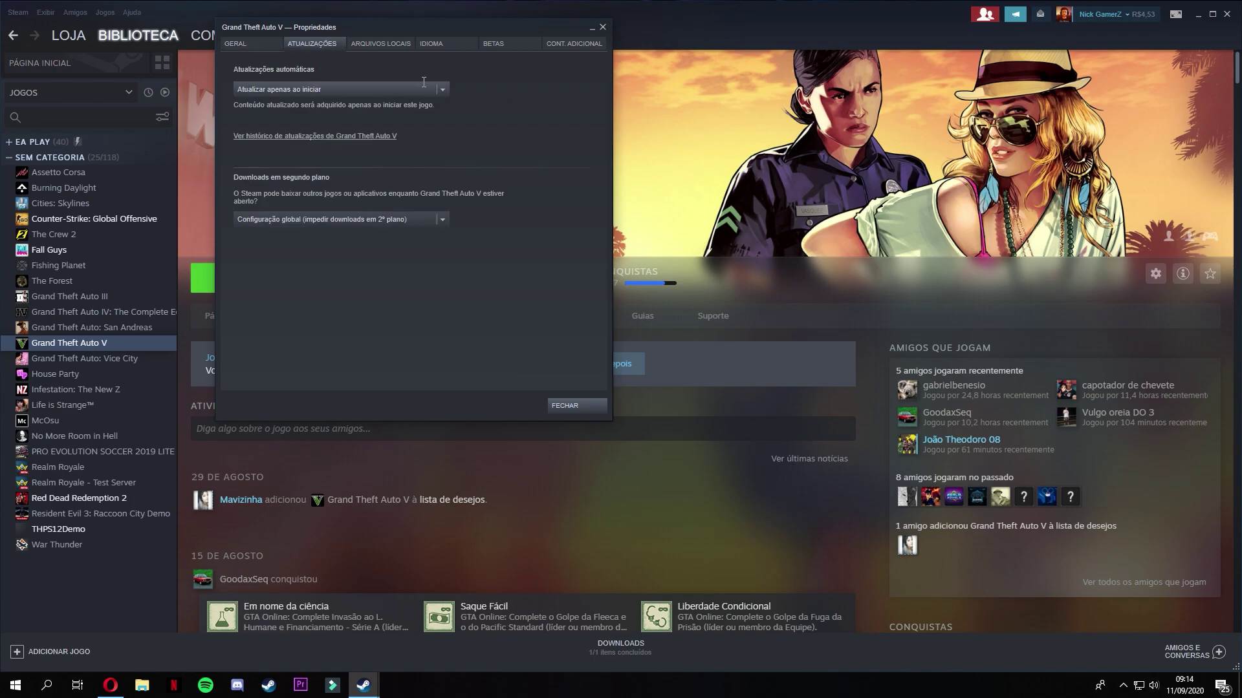
click(444, 90)
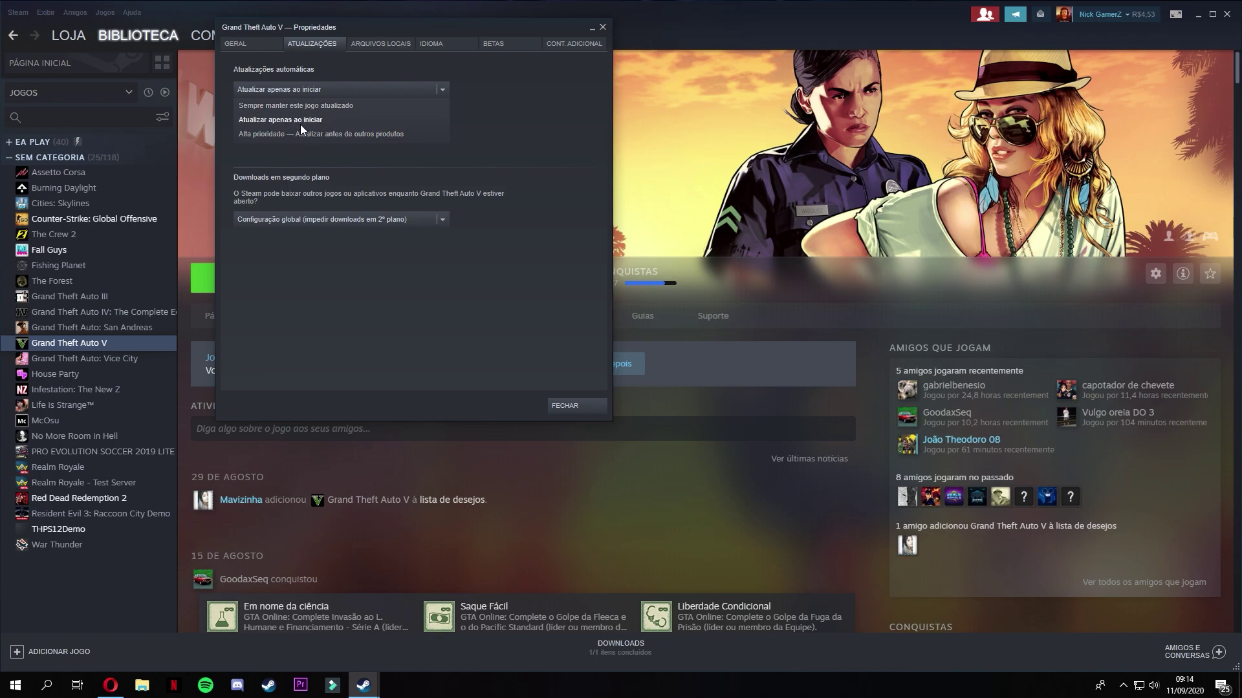
click(572, 408)
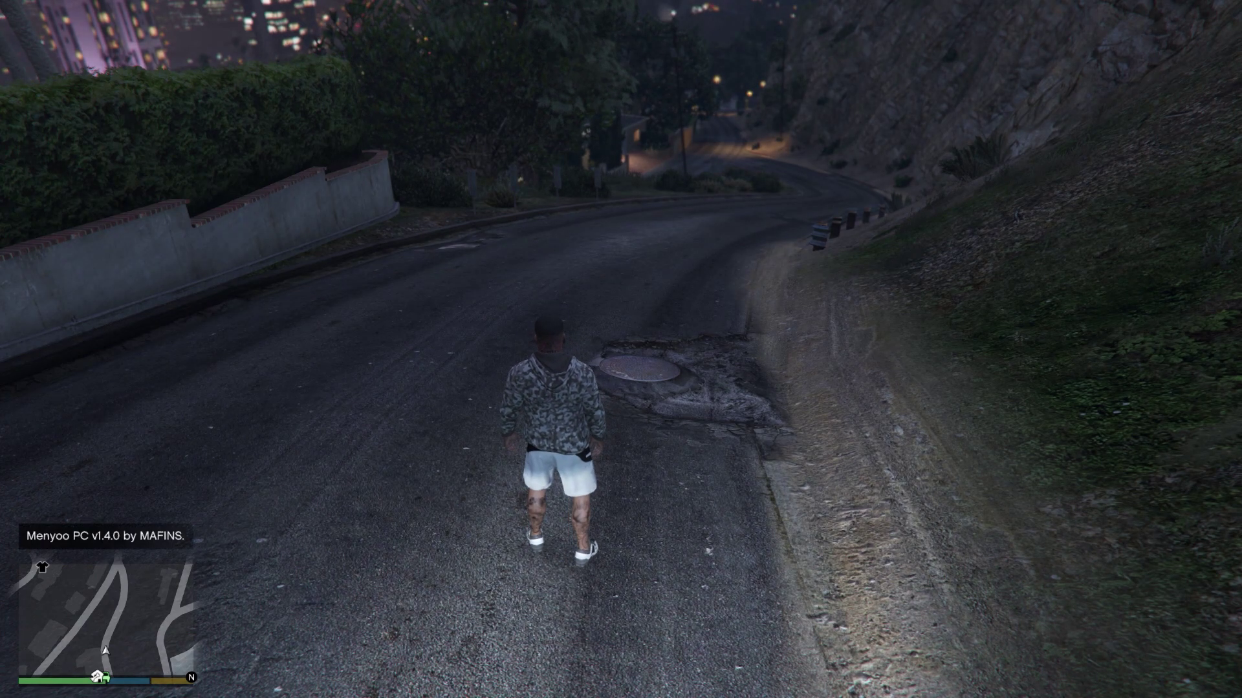
Step: Open Menyoo in the running game and bring up the Vehicle Spawner's category list from the vehicle options
key(F8)
key(Down)
key(Down)
key(Up)
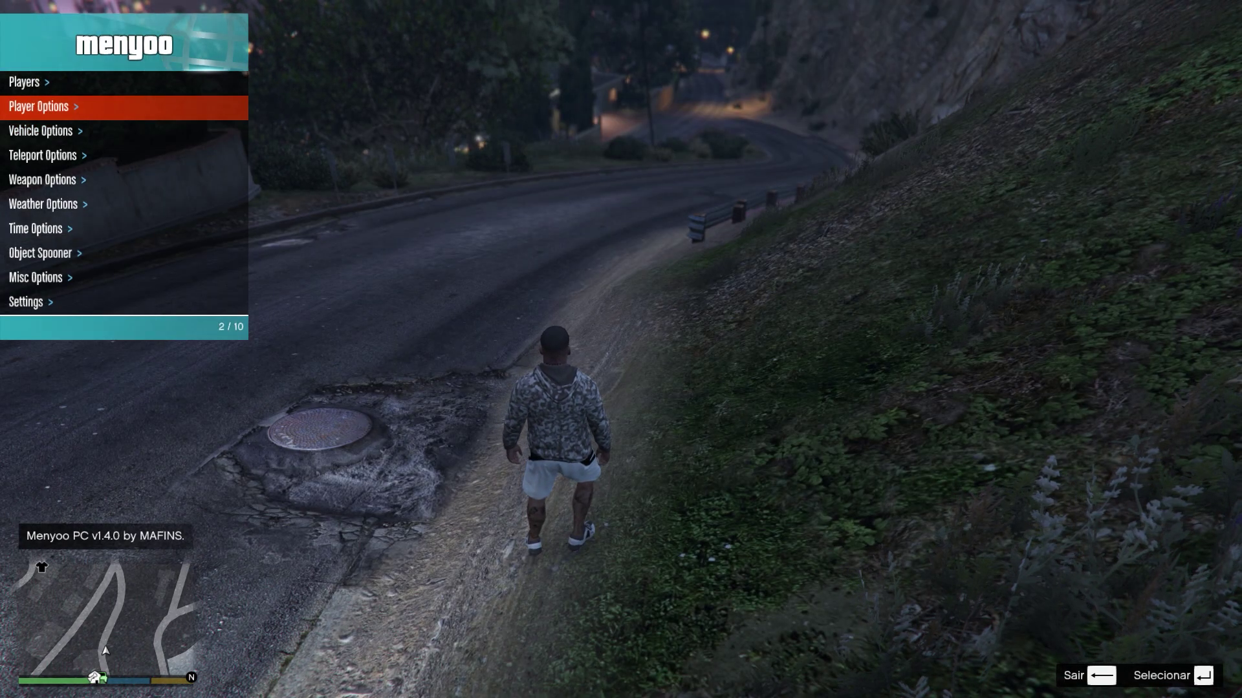
key(Down)
key(Return)
key(Down)
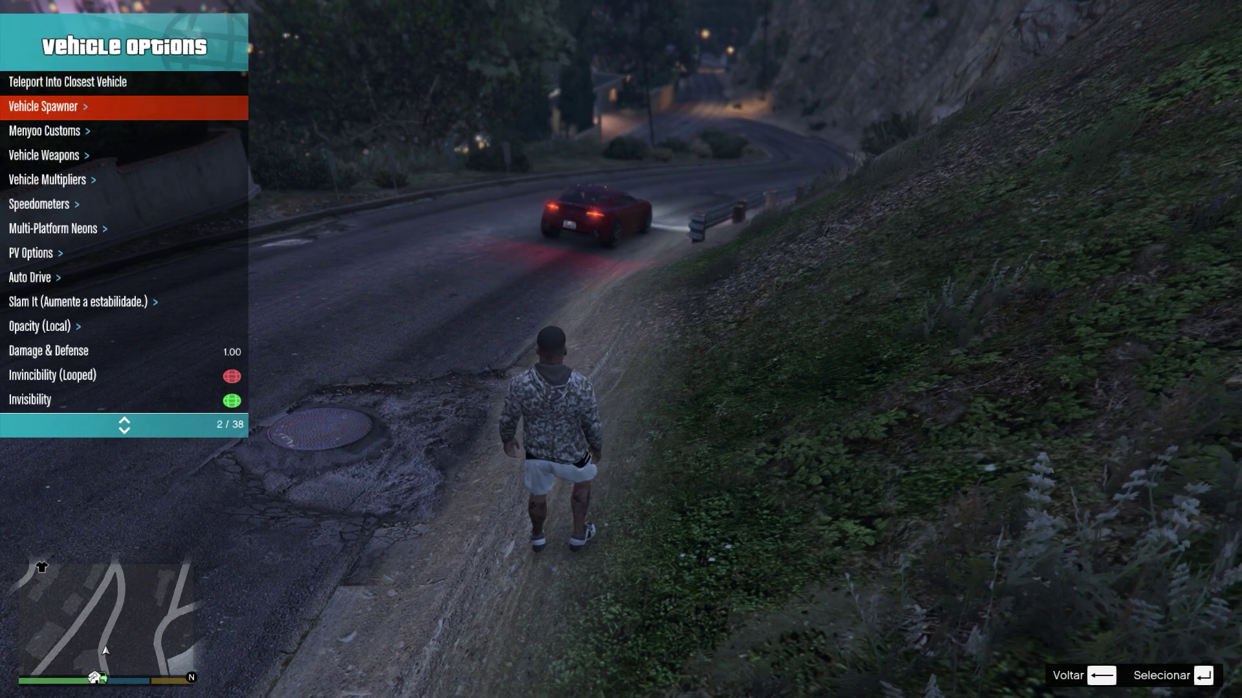
key(Return)
key(Down)
key(Down)
key(Down)
key(Down)
key(Down)
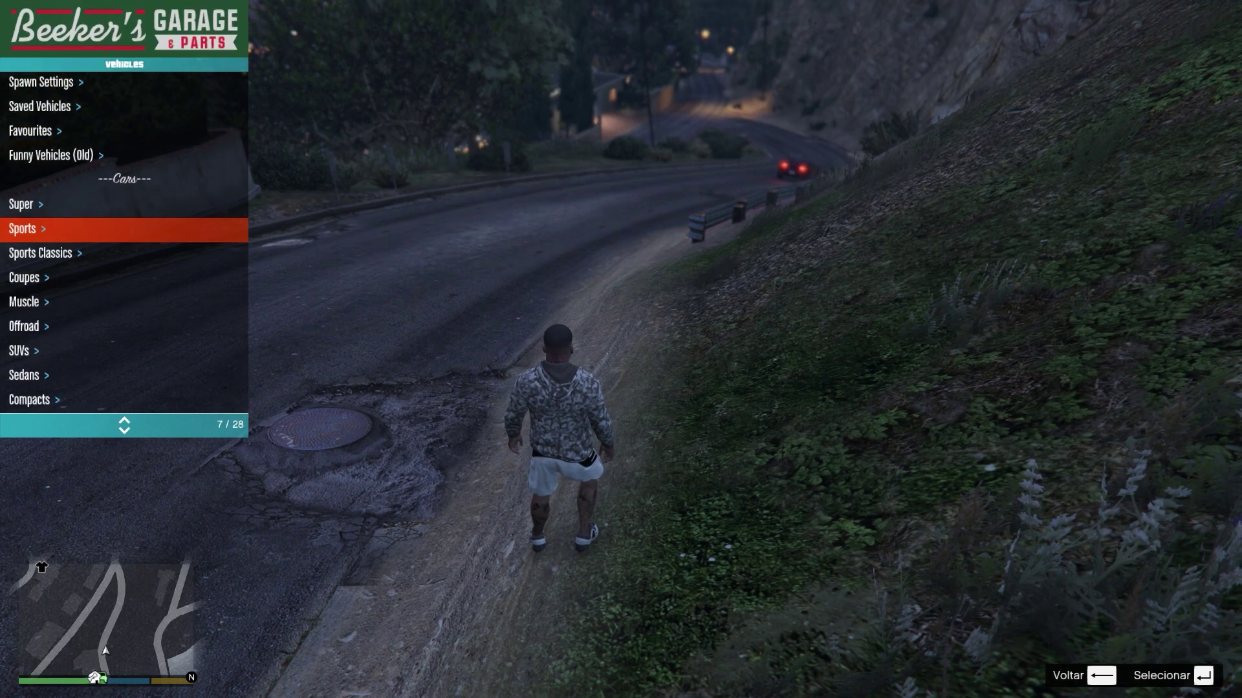
Step: Spawn the Taipan from the Super category and return to Menyoo's main menu
key(Up)
key(Return)
key(Down)
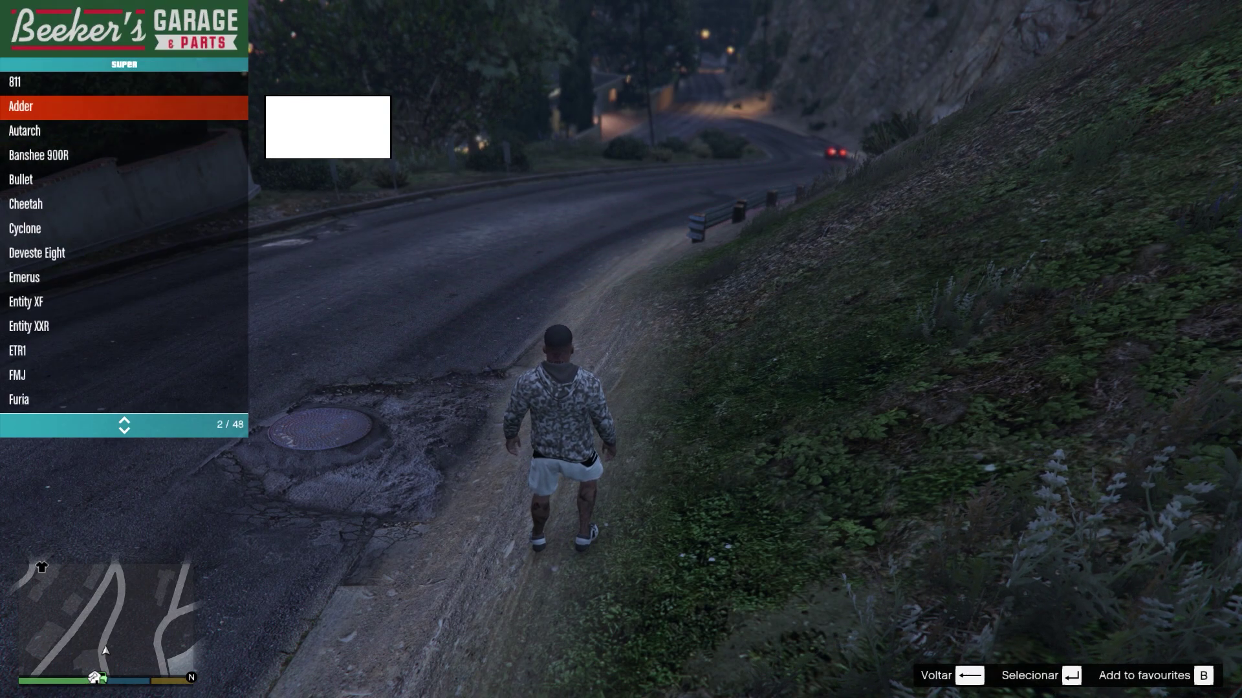
key(Up)
key(Up)
key(Up)
key(Up)
key(Up)
key(Up)
key(Up)
key(Up)
key(Up)
key(Up)
key(Up)
key(Up)
key(Up)
key(Up)
key(Up)
key(Up)
key(Up)
key(Up)
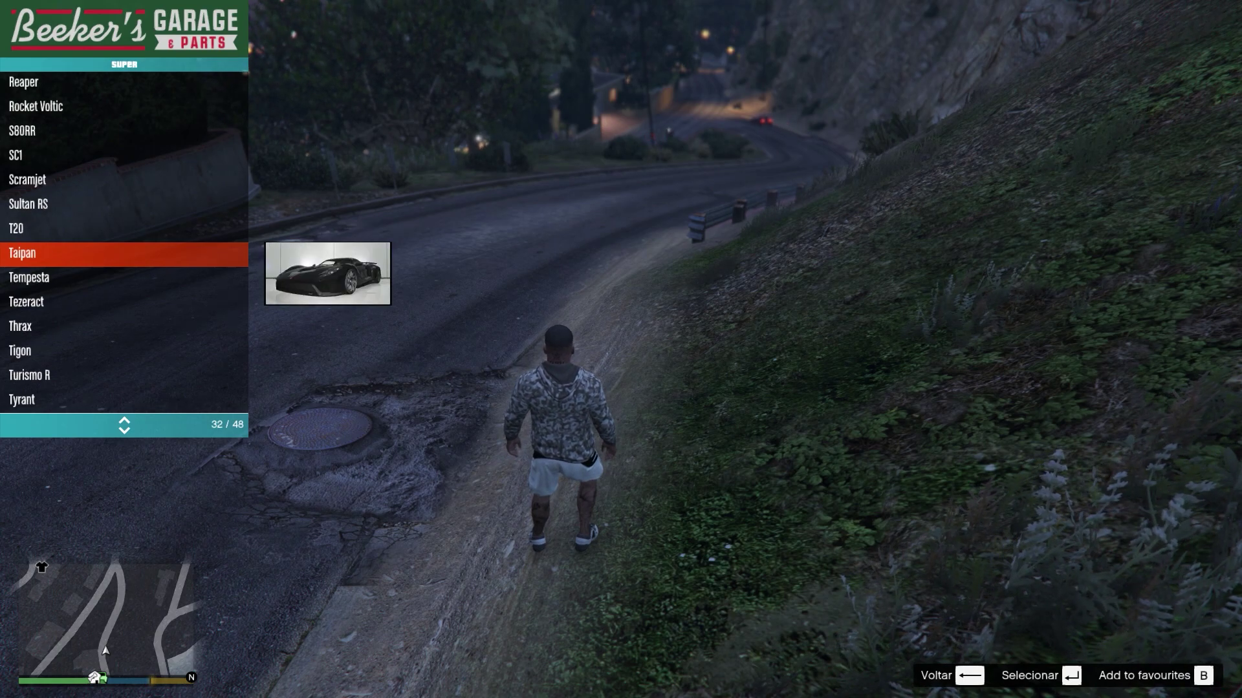
key(Return)
key(BackSpace)
key(BackSpace)
key(BackSpace)
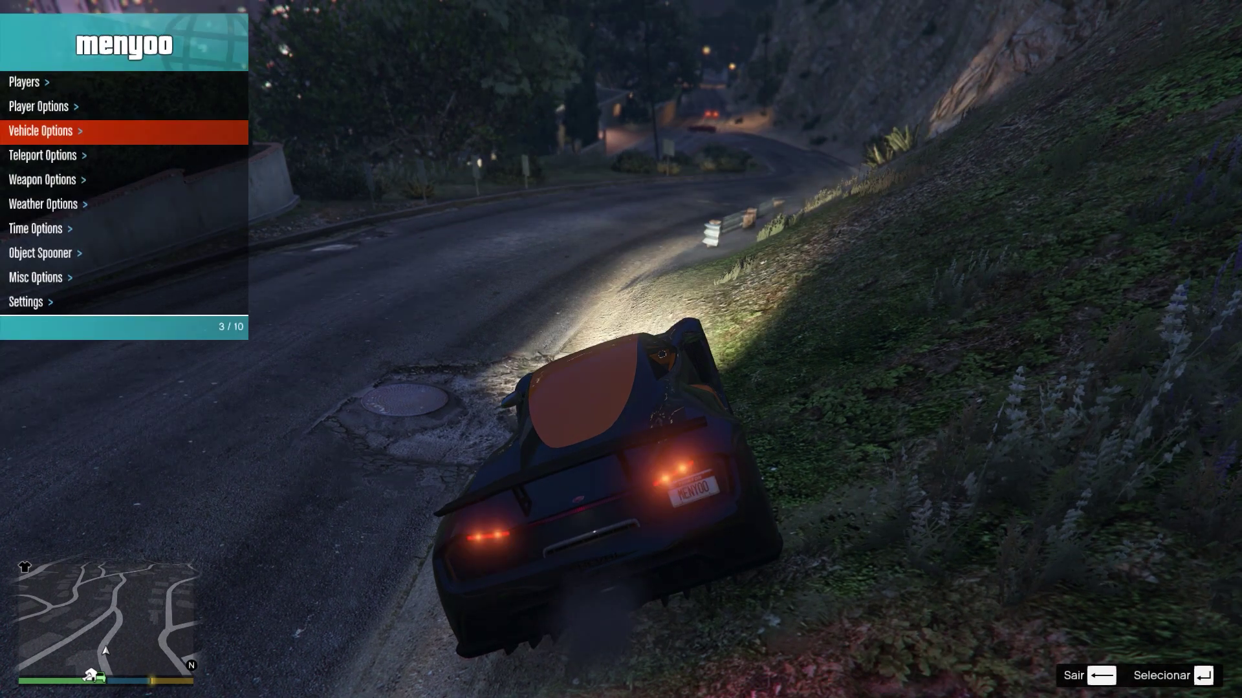
key(Down)
key(Down)
key(Down)
key(Return)
key(Down)
key(Up)
key(BackSpace)
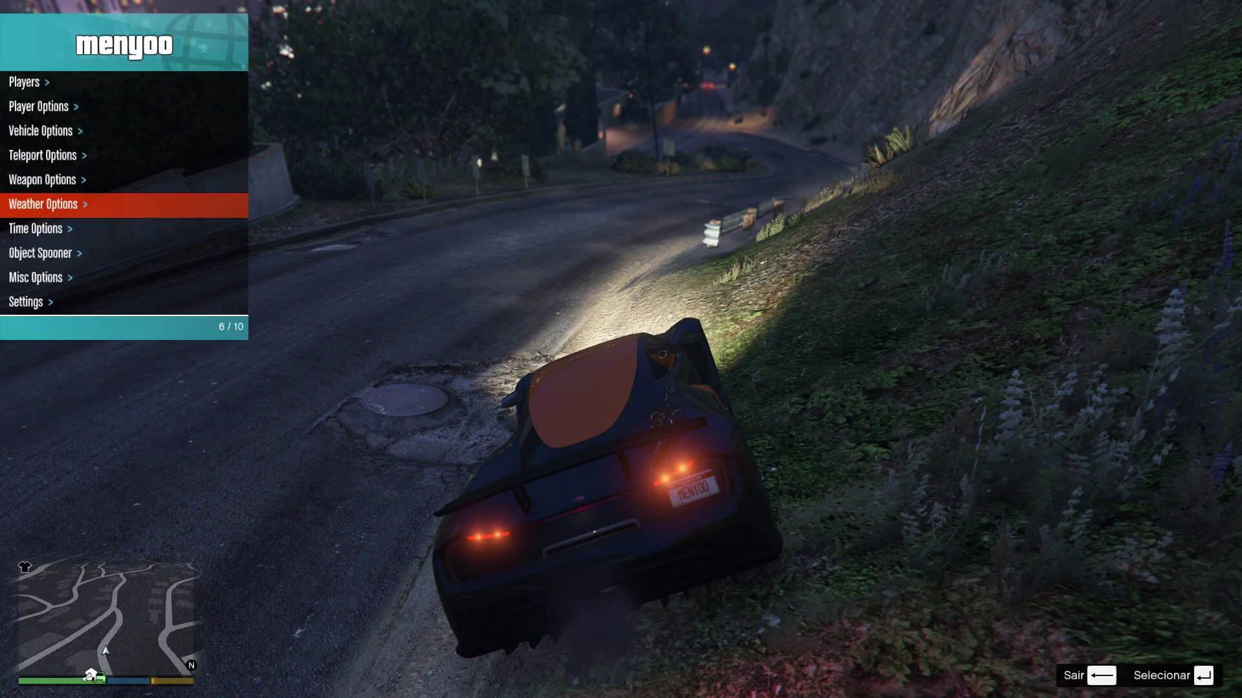
Step: Change the in-game hour to daytime in Menyoo's Time Options and close the menu
key(Down)
key(Return)
key(Down)
key(Down)
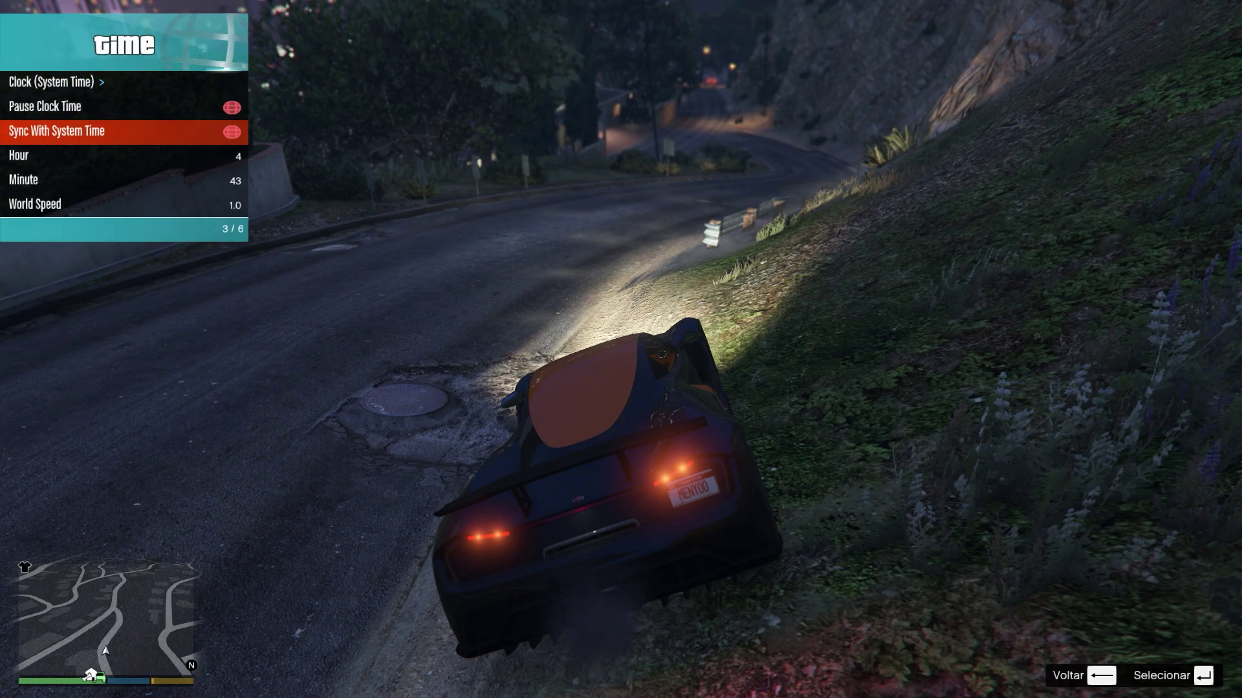
key(Down)
key(Right)
key(F8)
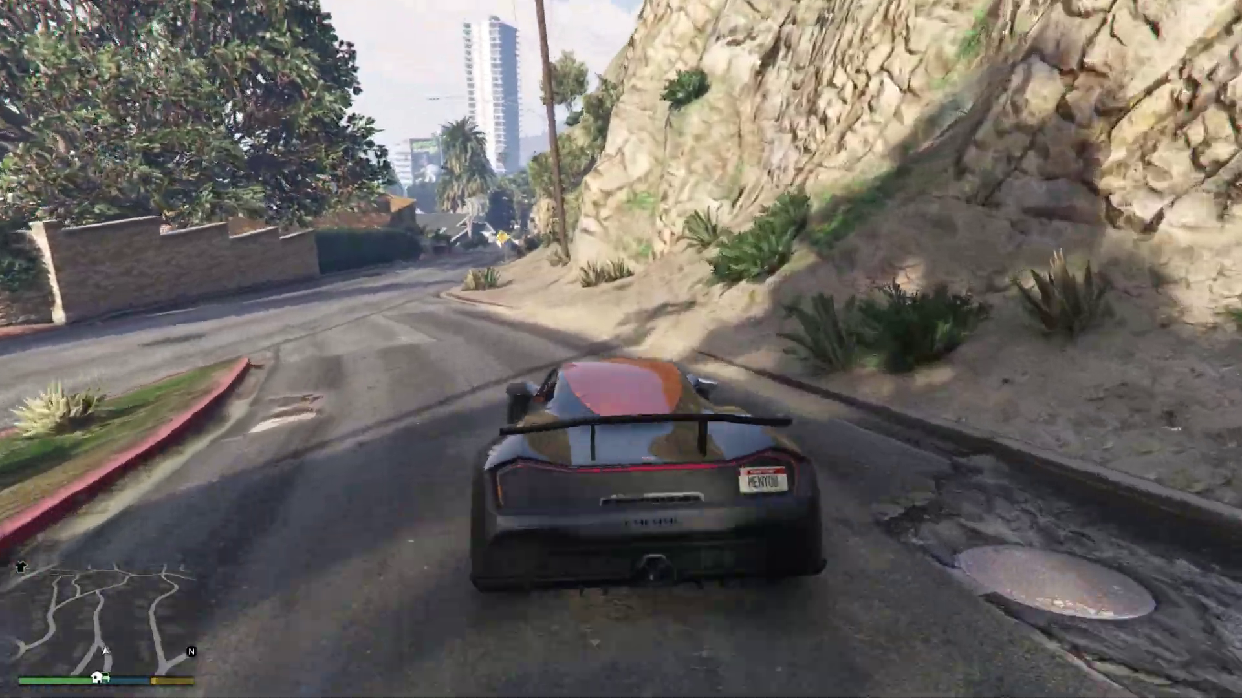
key(w)
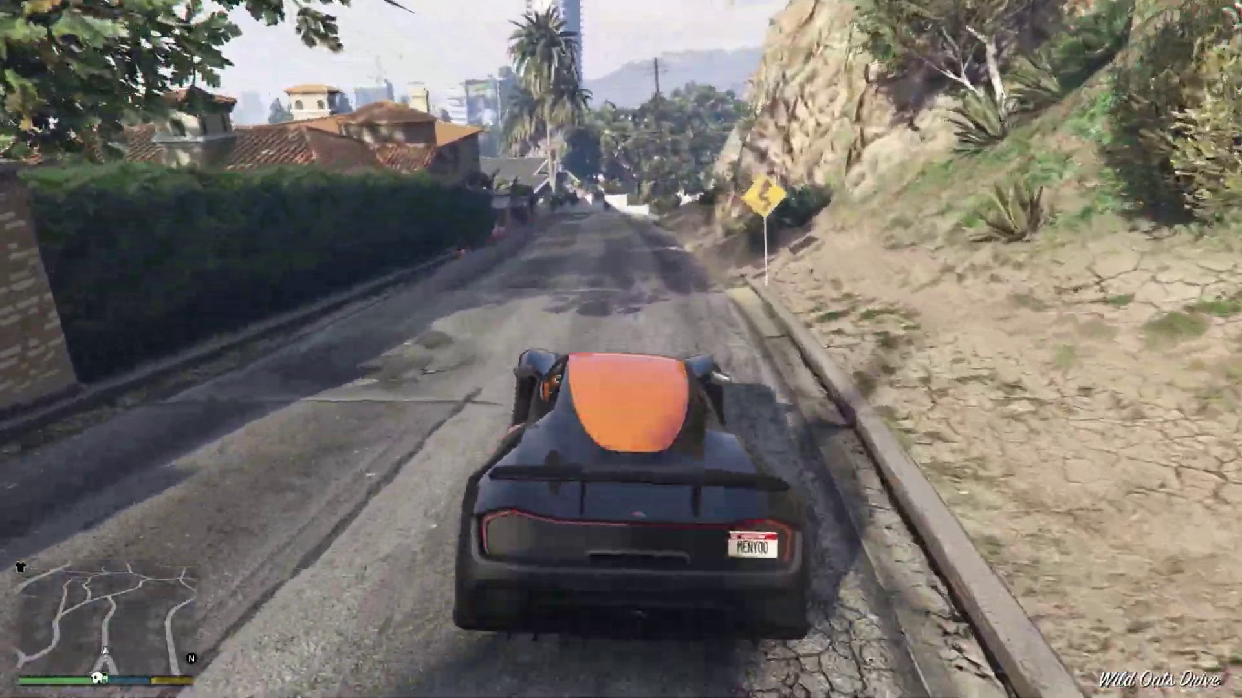
key(w)
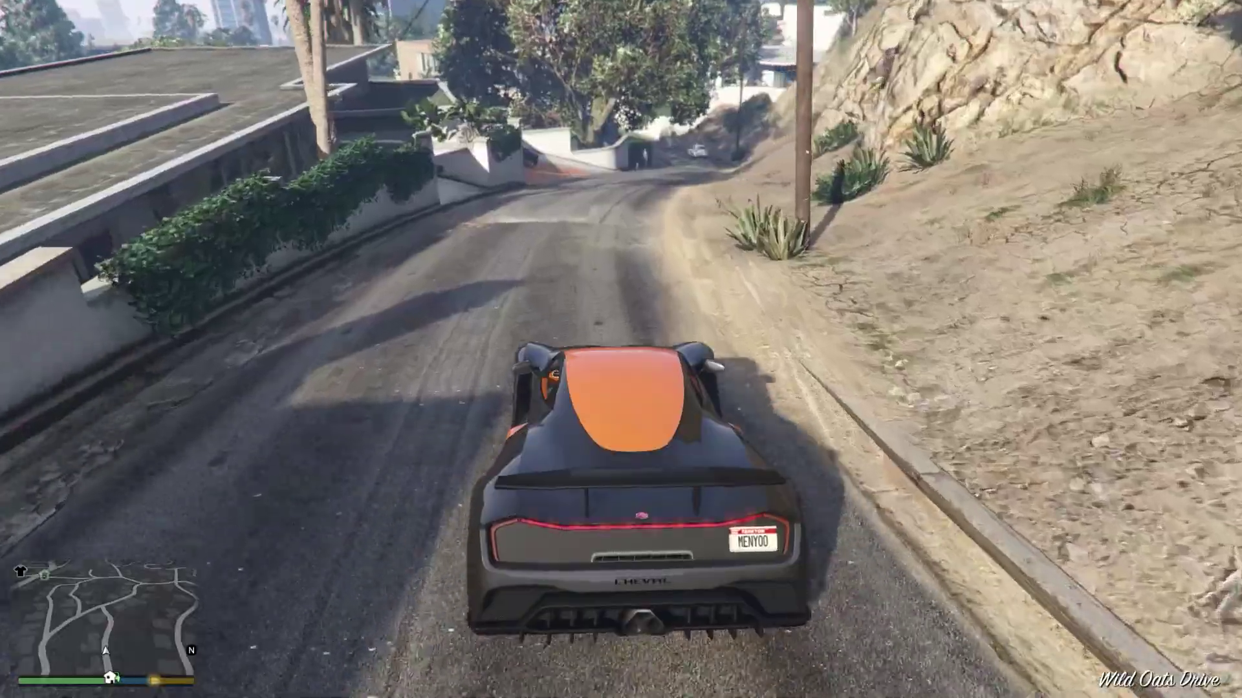
key(w)
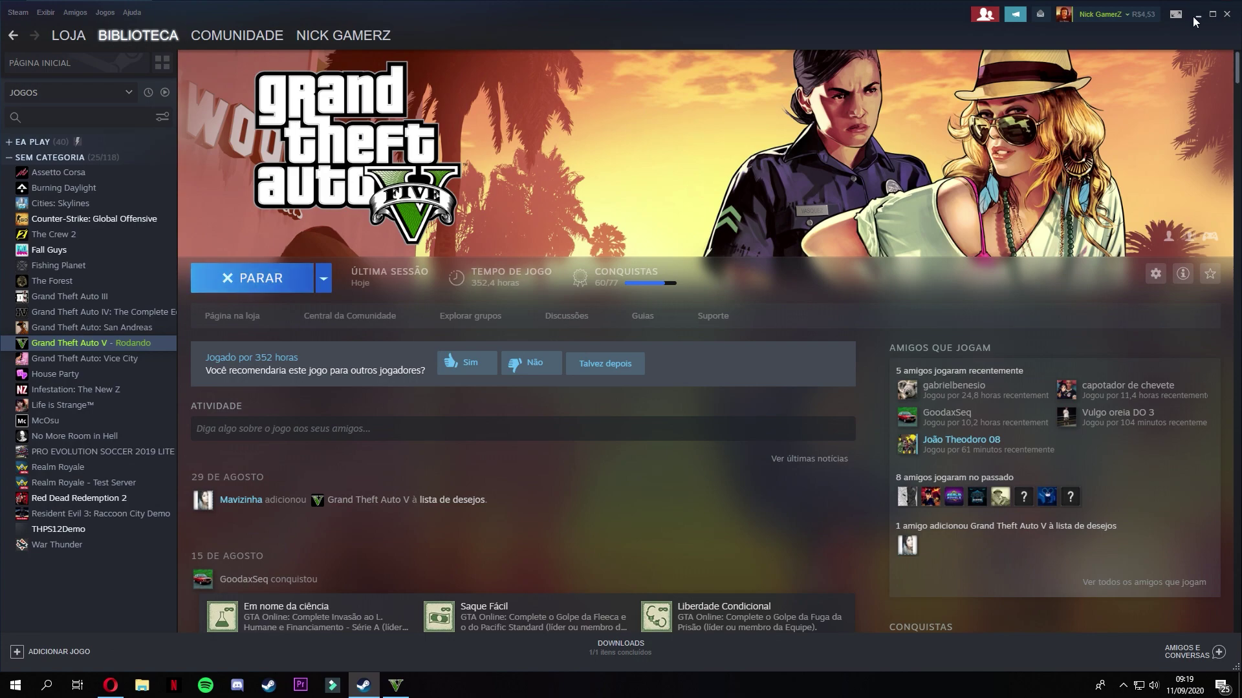
Step: Minimize Steam and return to the running GTA V game to keep driving the spawned car
click(1196, 16)
click(1176, 11)
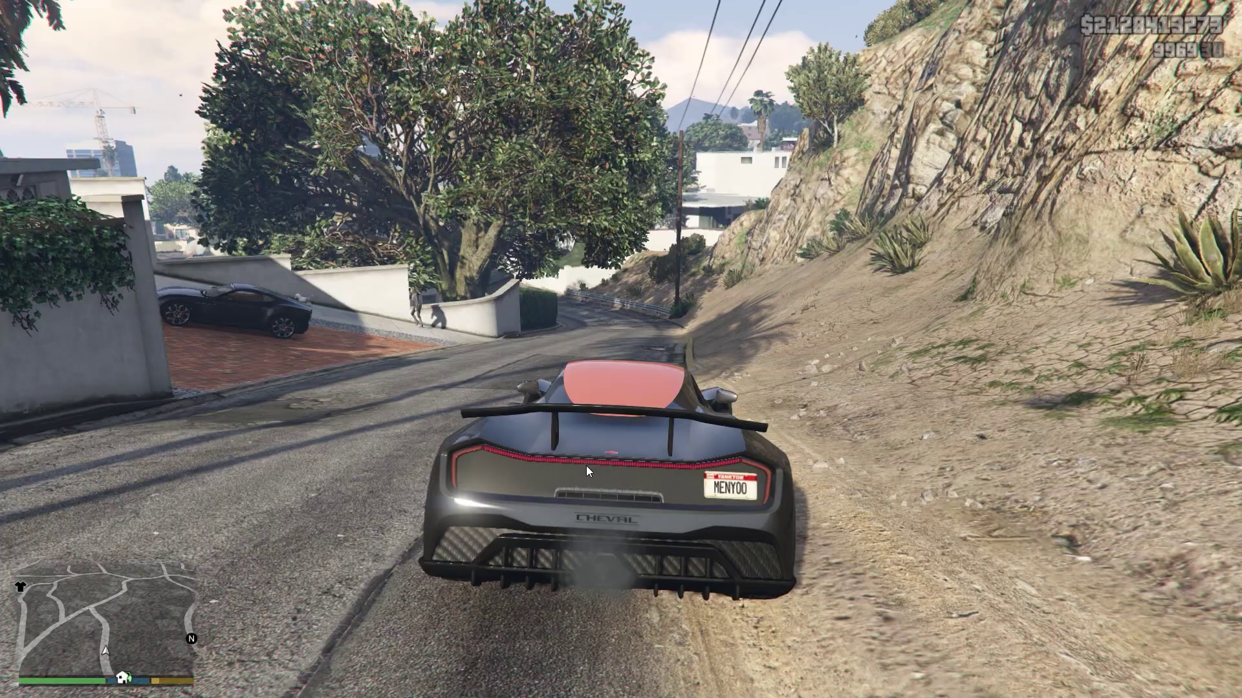
key(w)
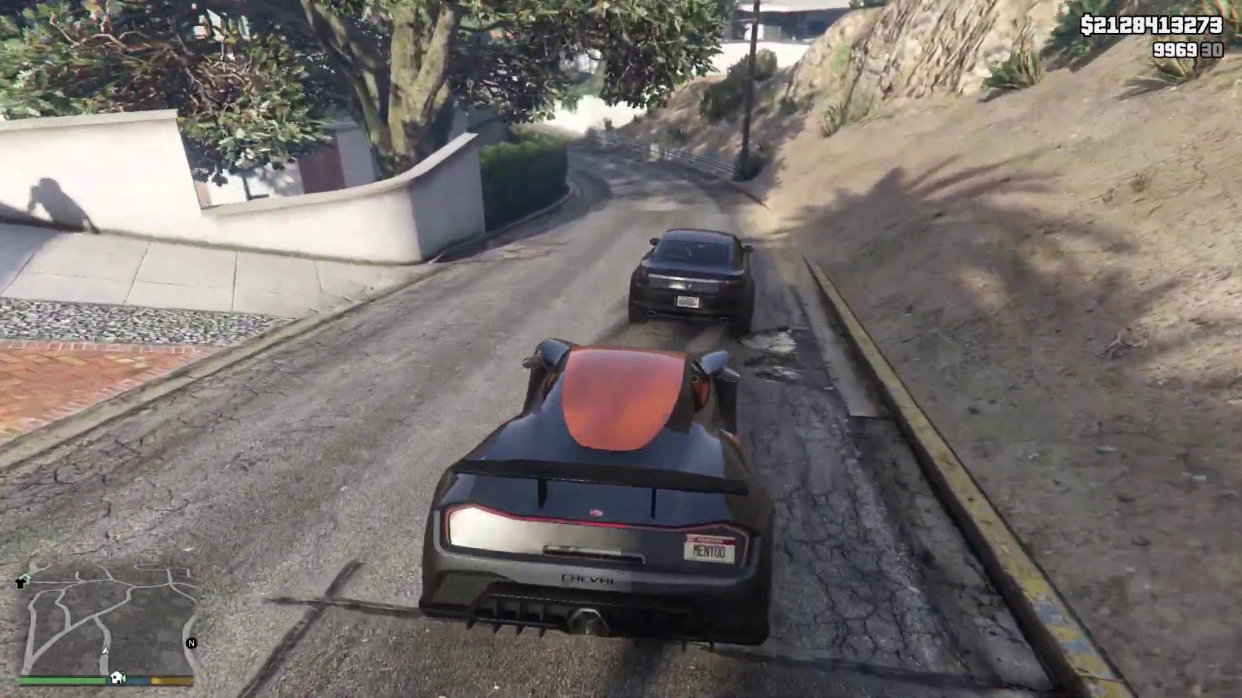
key(w)
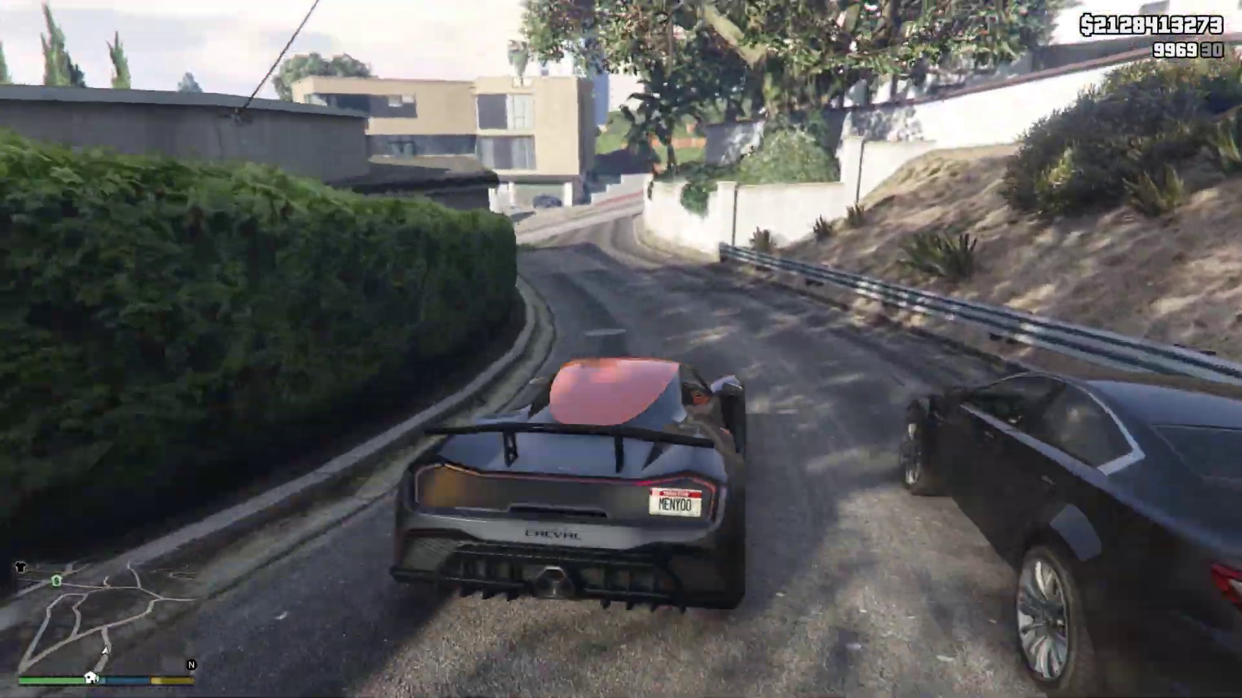
key(w)
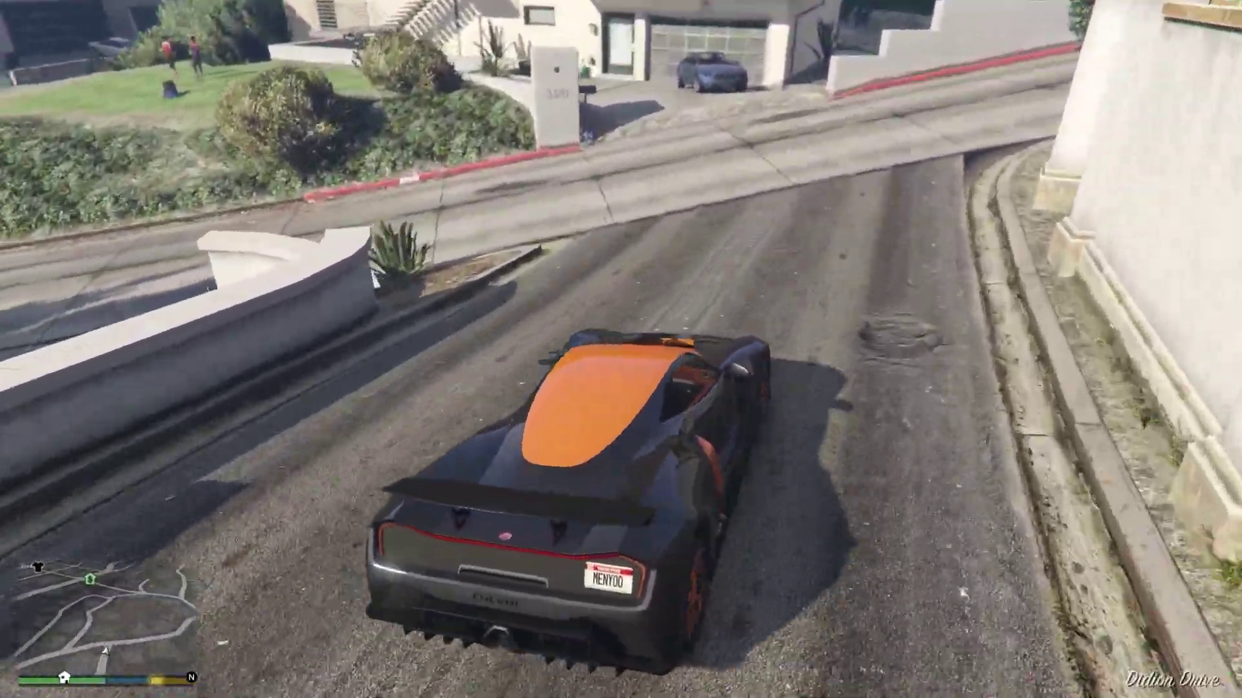
key(w)
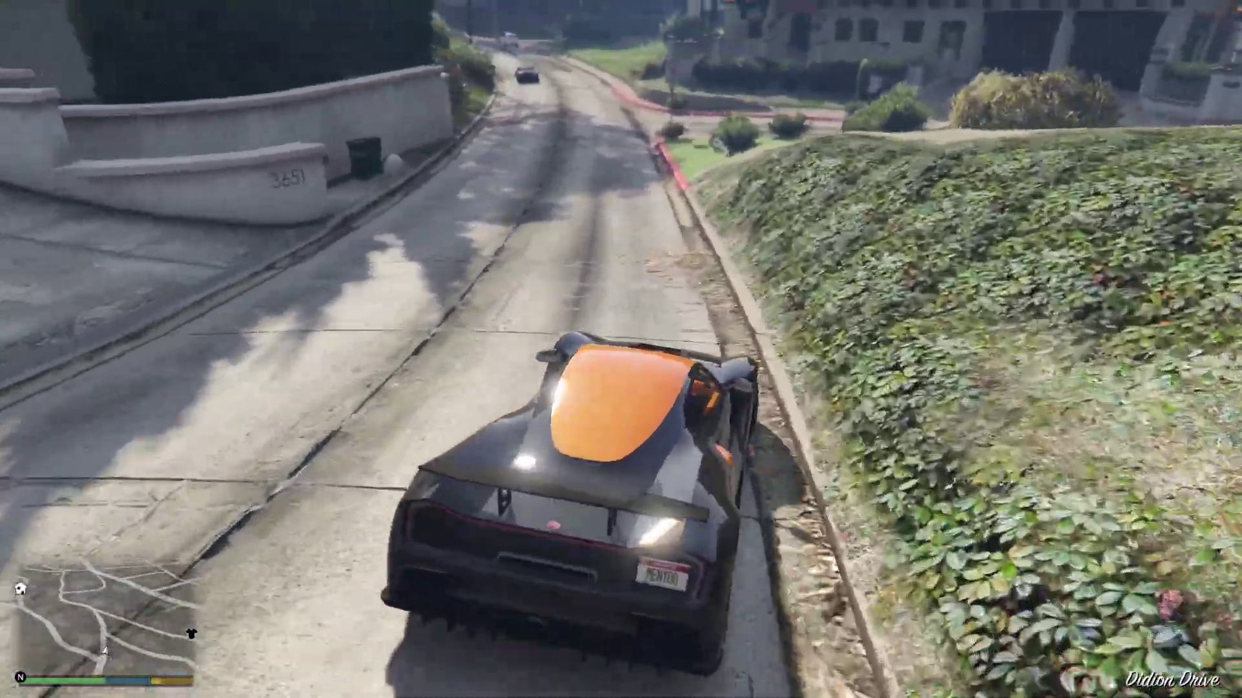
key(w)
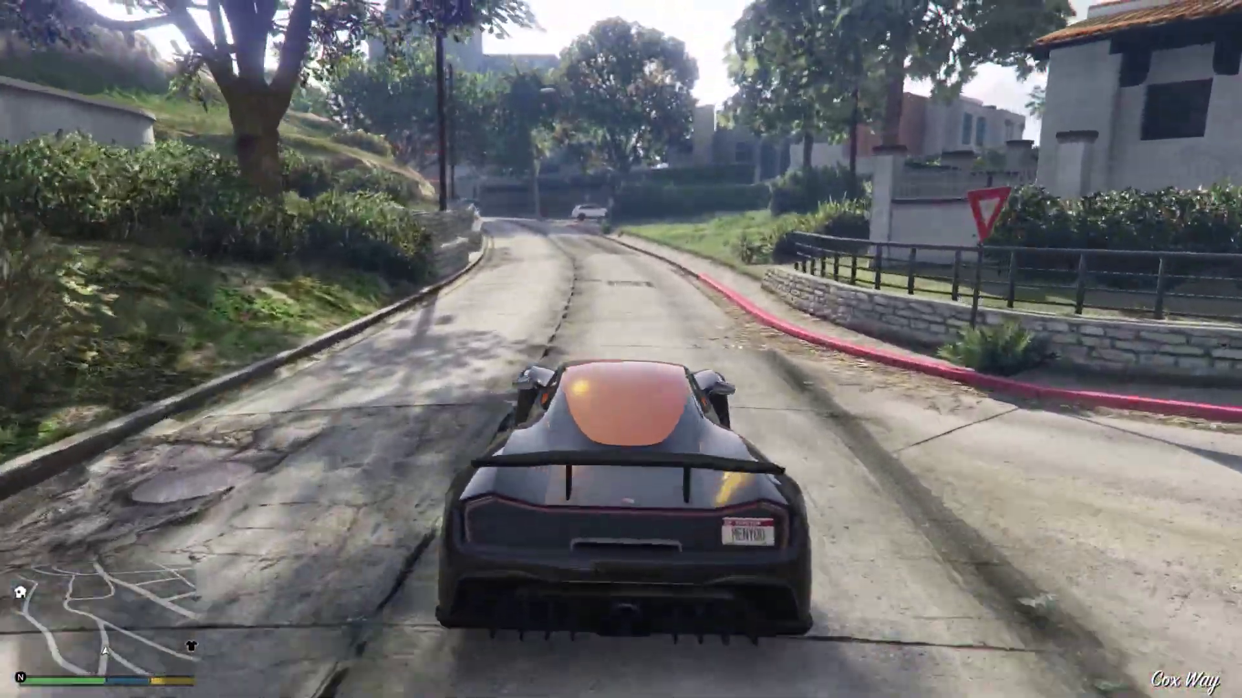
key(w)
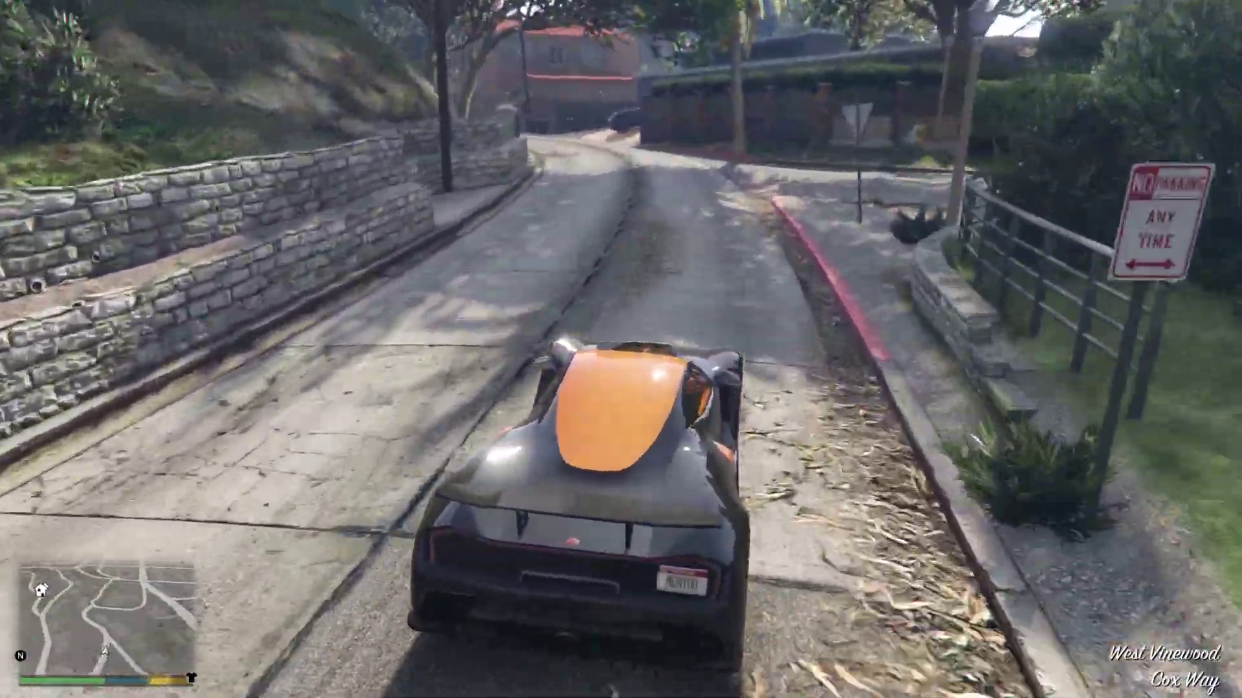
key(w)
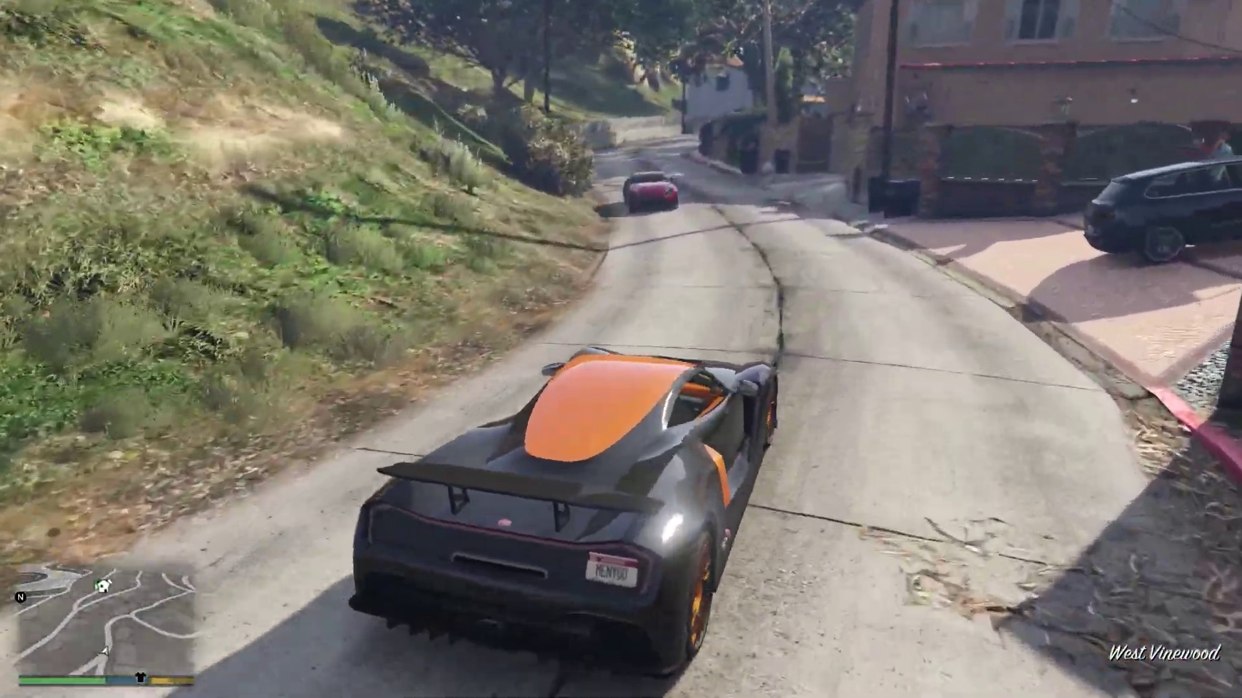